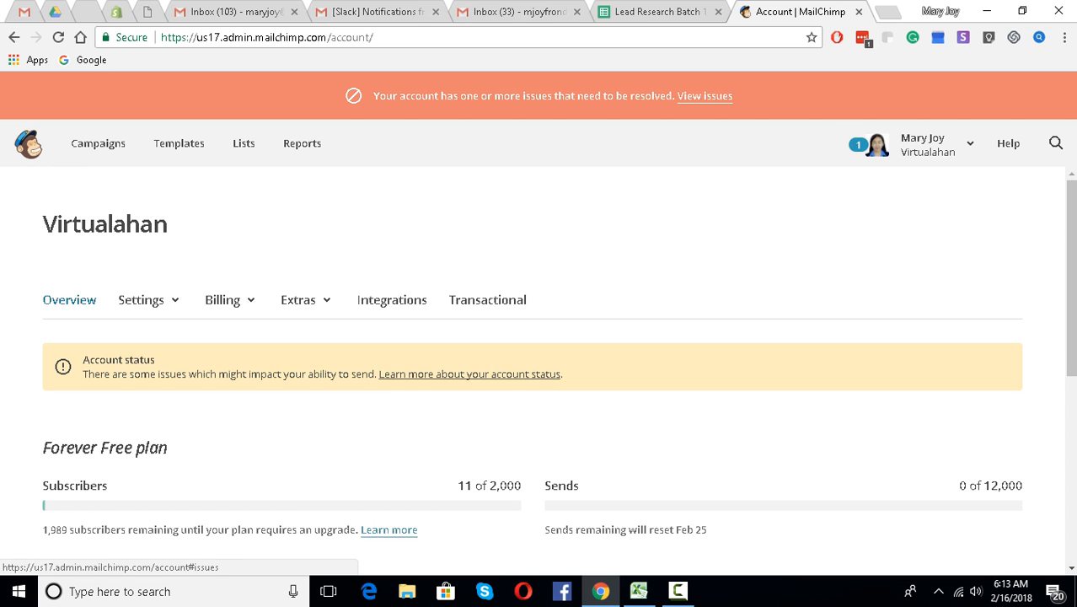
- Toggle the account menu, then go via the dashboard to the Campaigns page
click(927, 144)
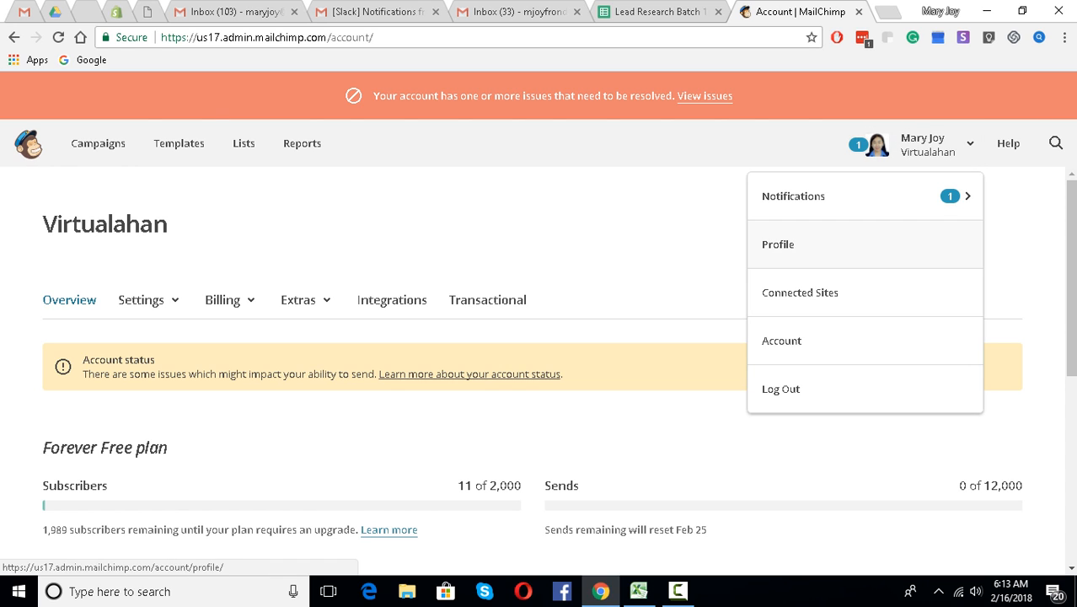
click(927, 144)
click(29, 144)
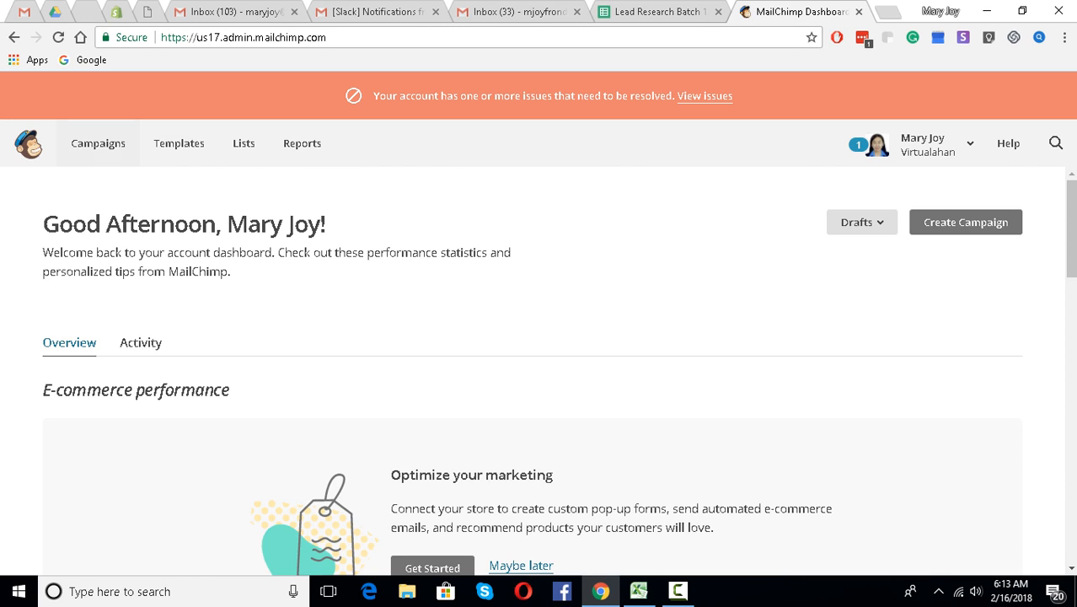
click(98, 144)
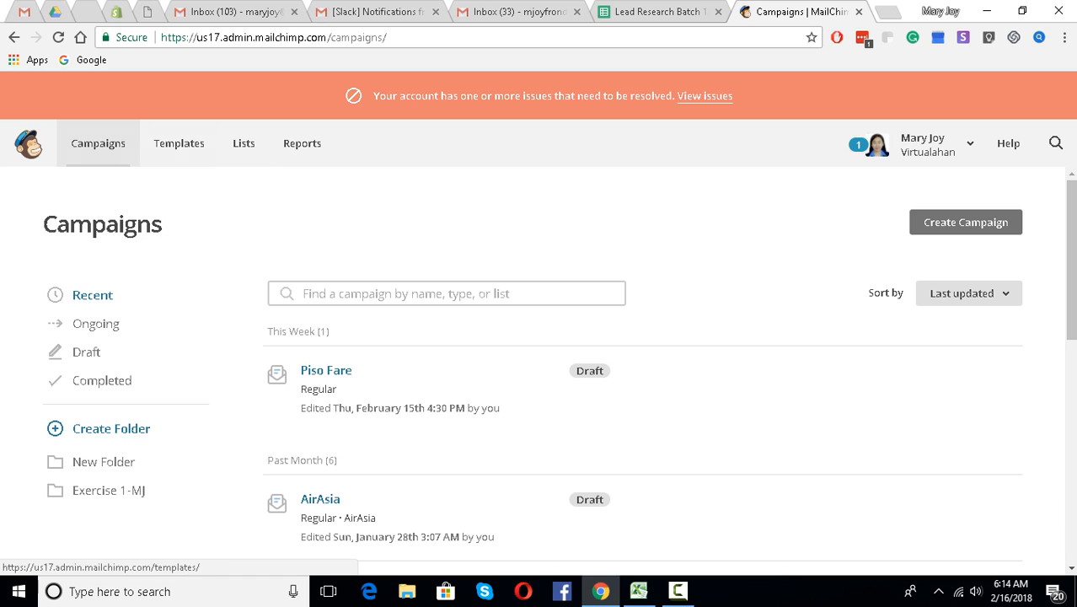
- Go to the Lists page and start creating a new list
click(243, 144)
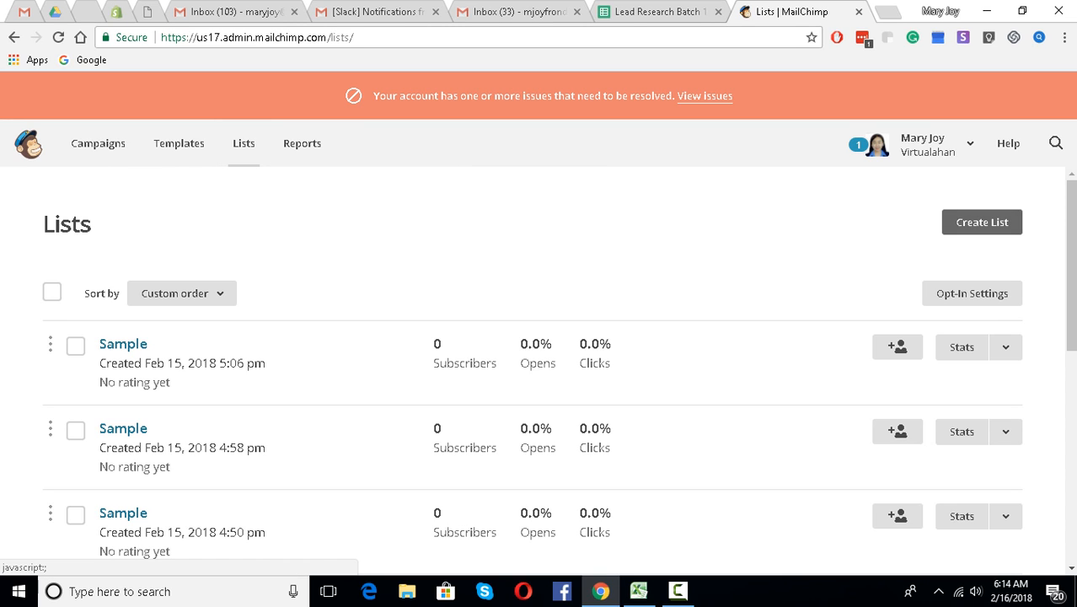
click(982, 222)
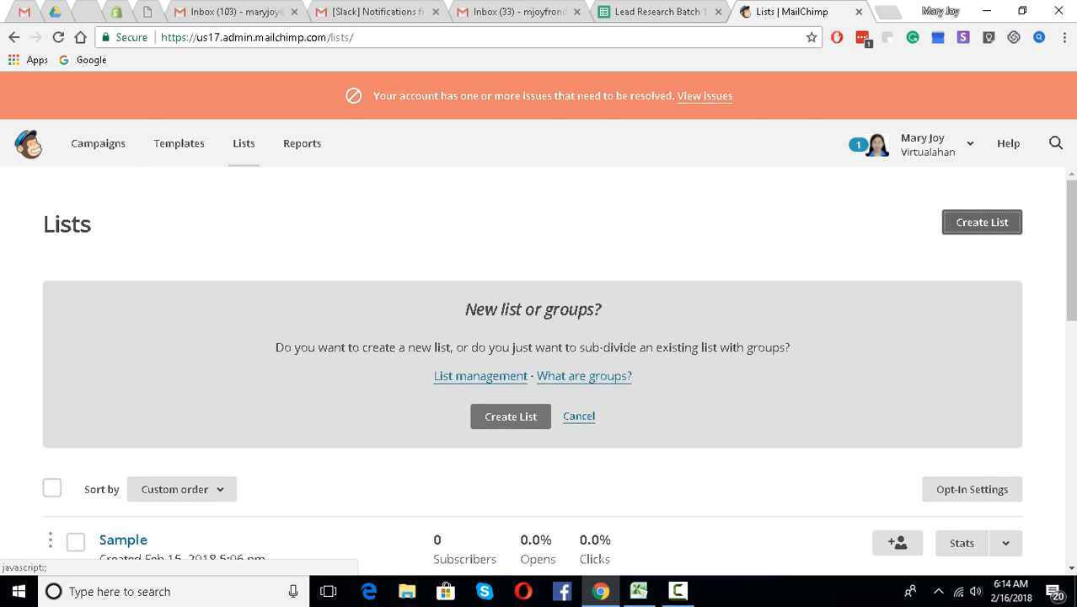
- Confirm making a brand-new list and name it 'Sample'
click(509, 417)
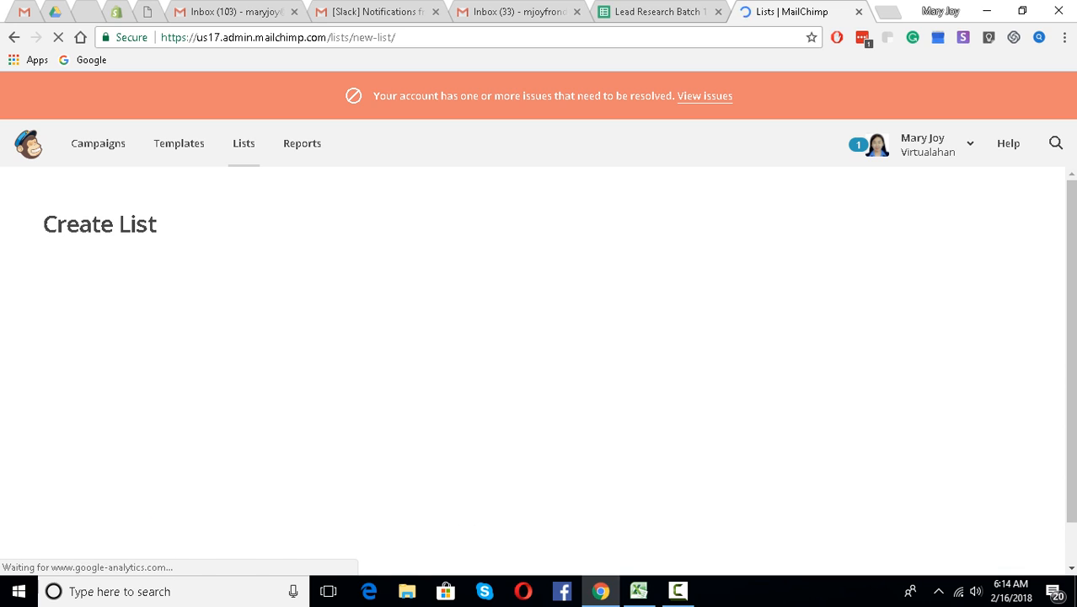
click(282, 355)
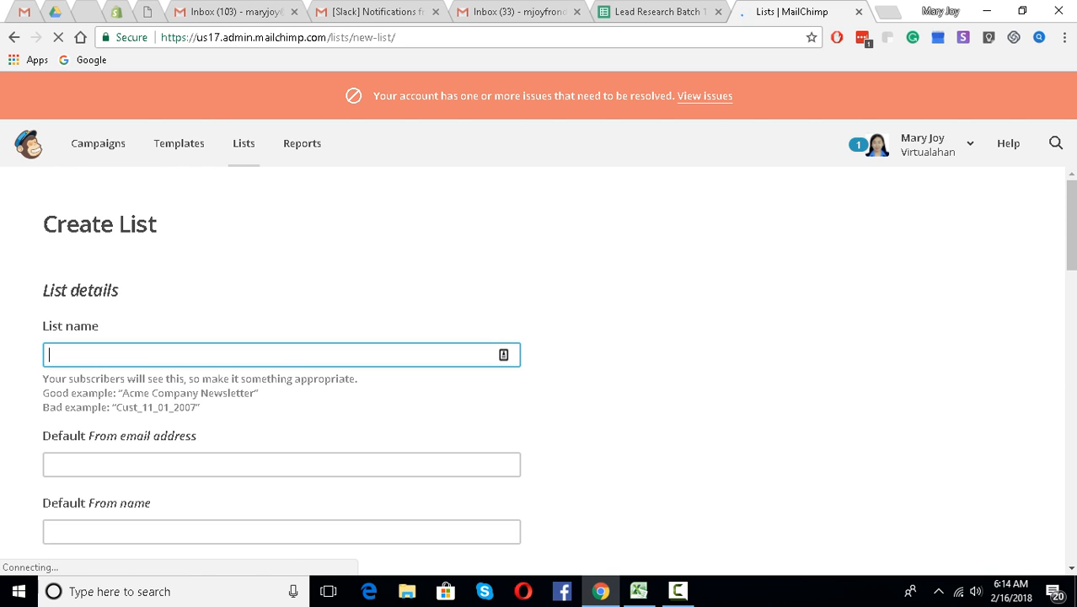
text(a)
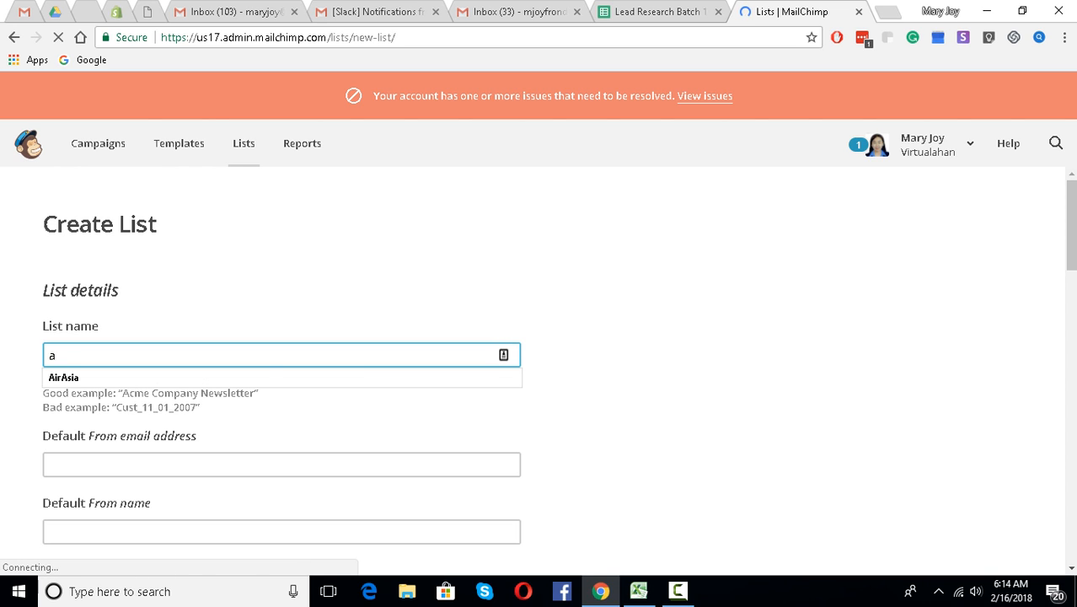
key(BackSpace)
text(Sample)
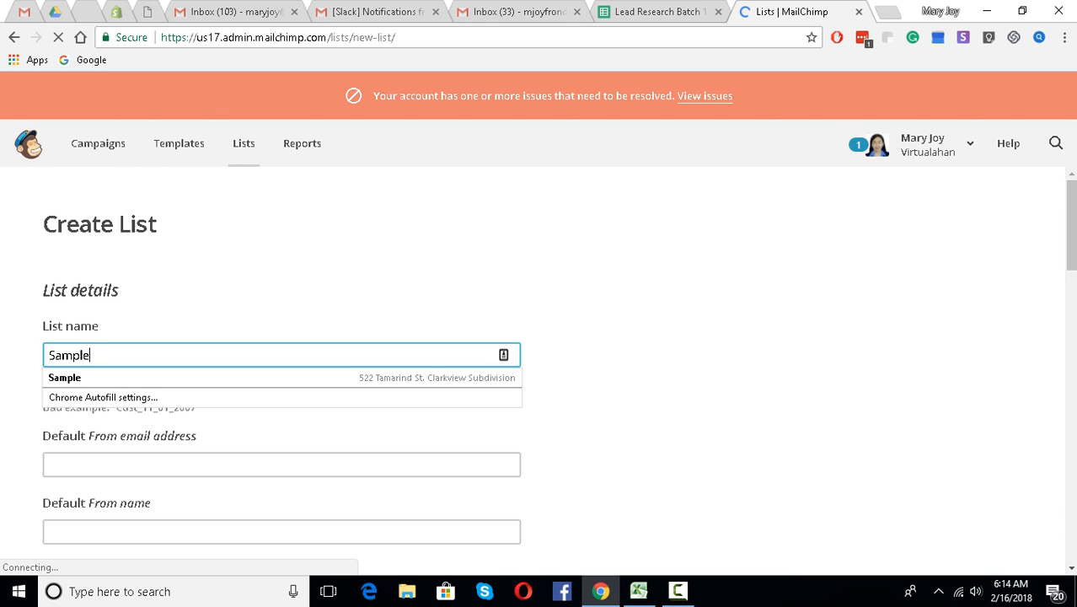
key(Down)
key(Return)
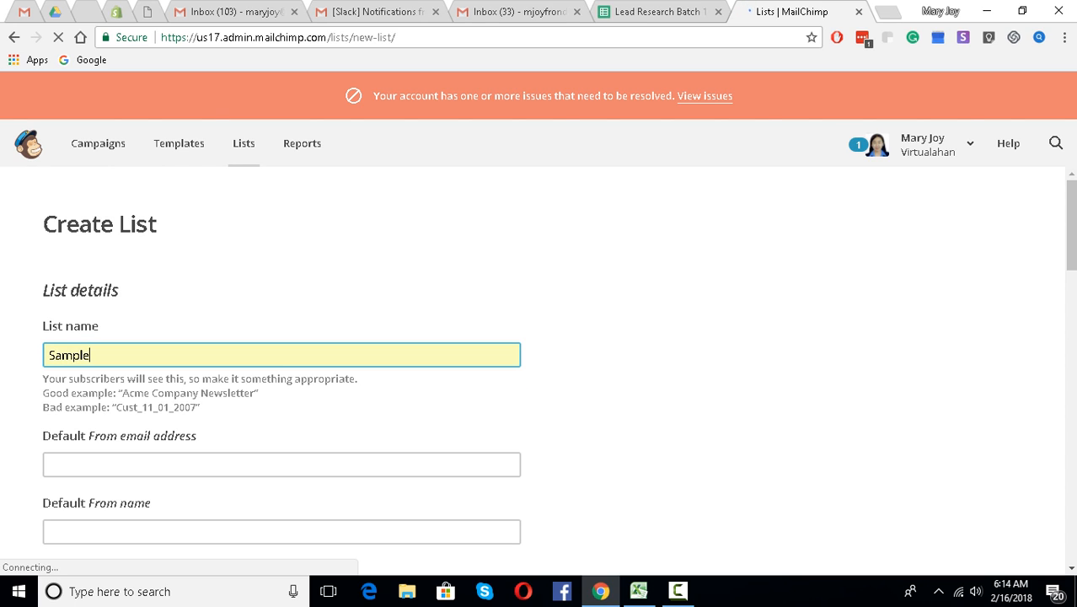
- Fill in the default From email address and From name with the sender's details
click(282, 464)
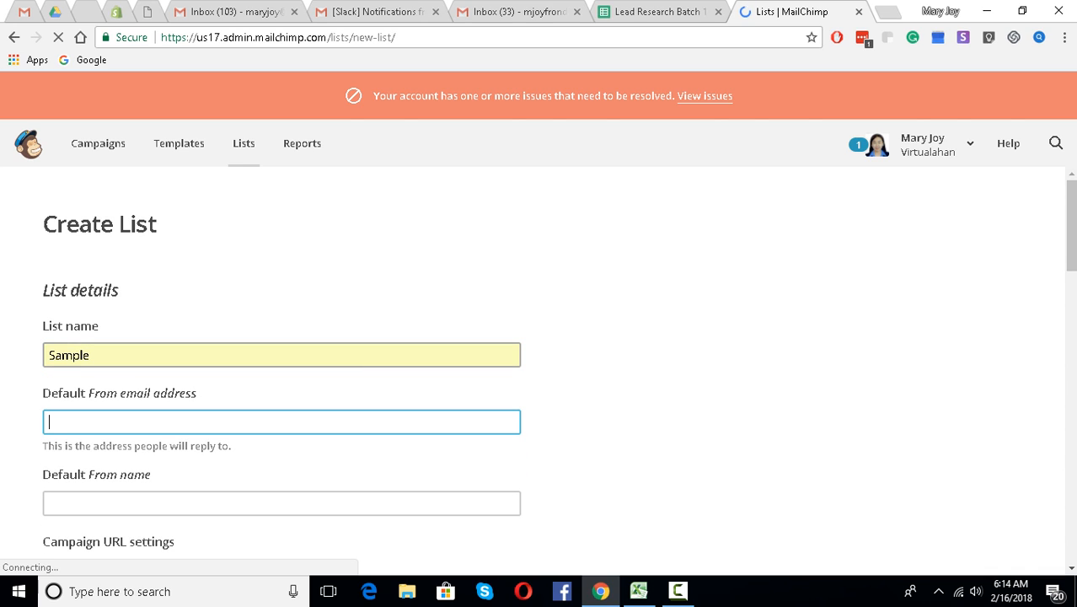
text(josh)
key(Down)
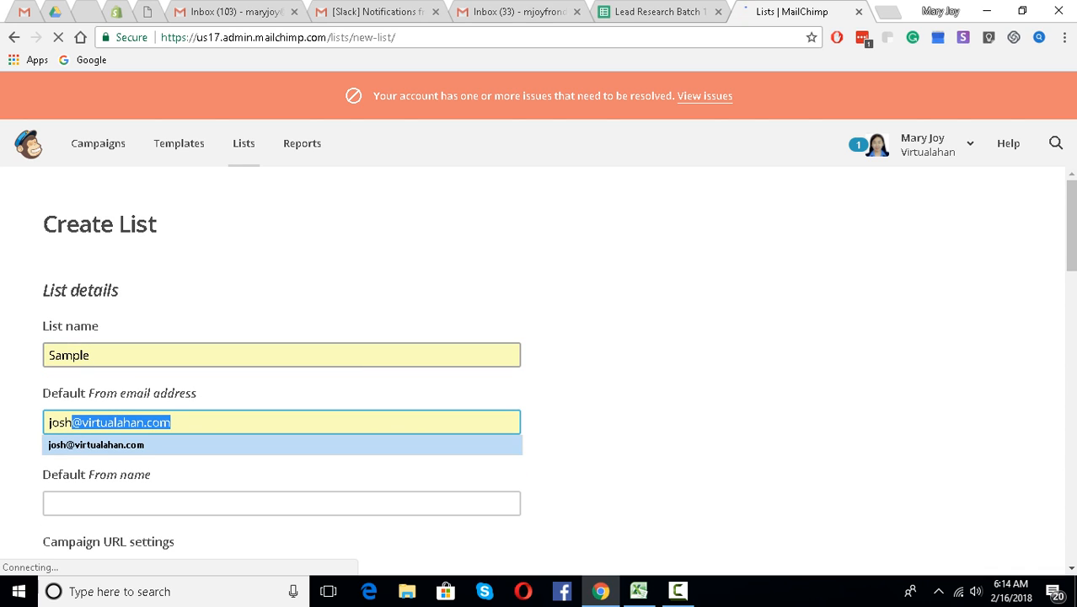
key(Return)
click(282, 503)
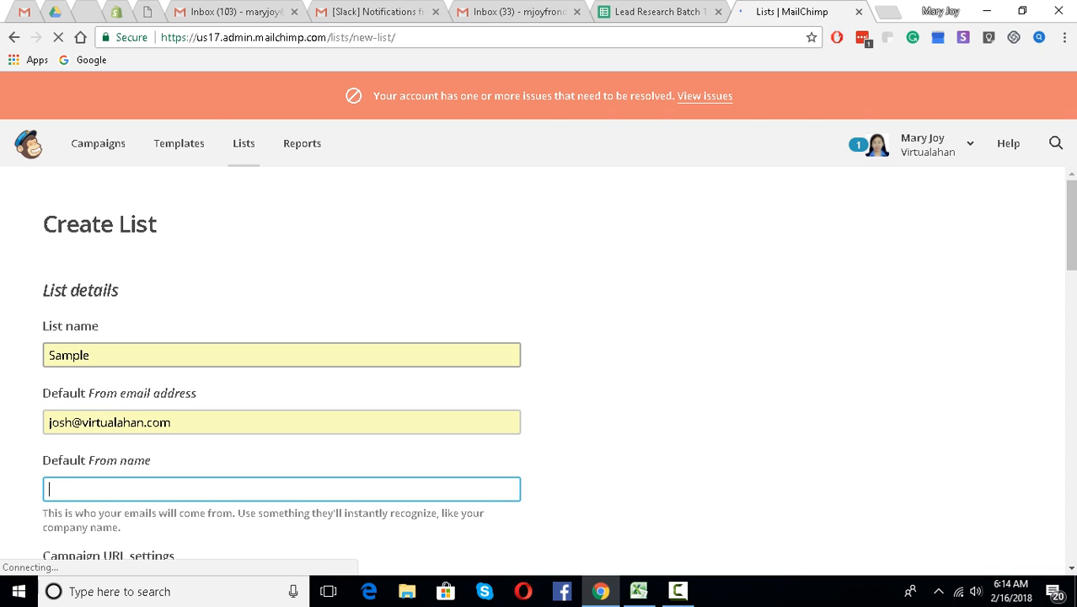
text(Mj)
key(BackSpace)
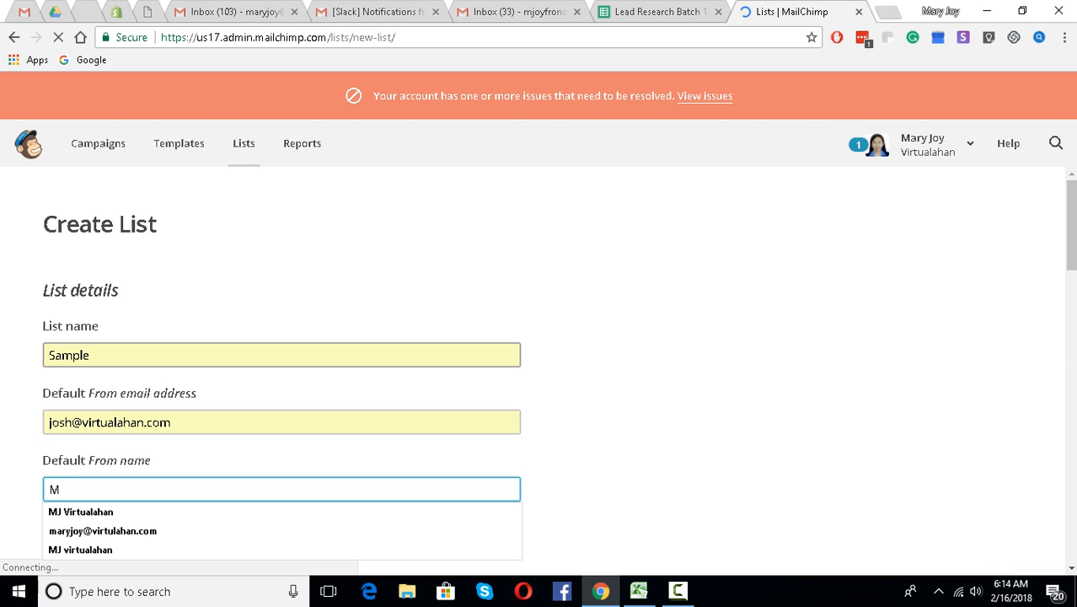
text(J V)
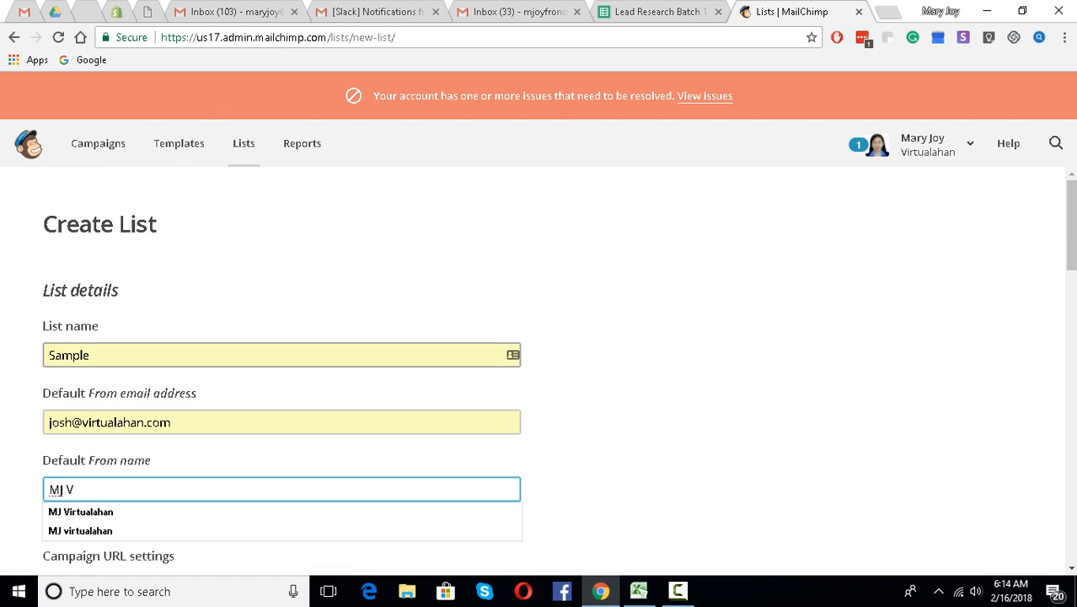
text(irtualahan)
scroll(533, 371, down, 1)
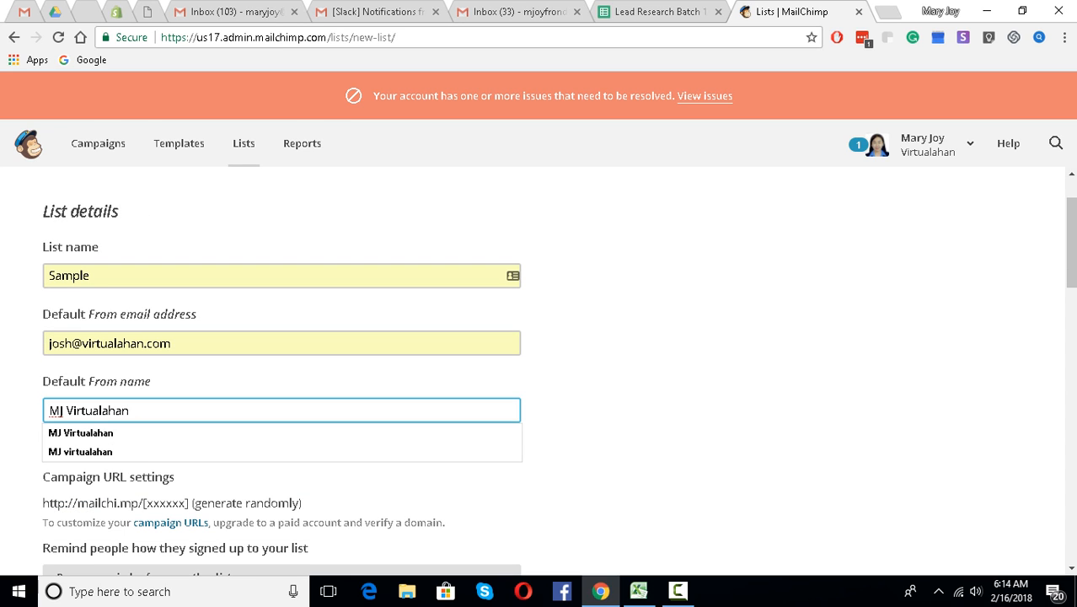
key(Down)
key(Return)
- Enter the signup reminder 'These are my personal contacts'
scroll(533, 371, down, 2)
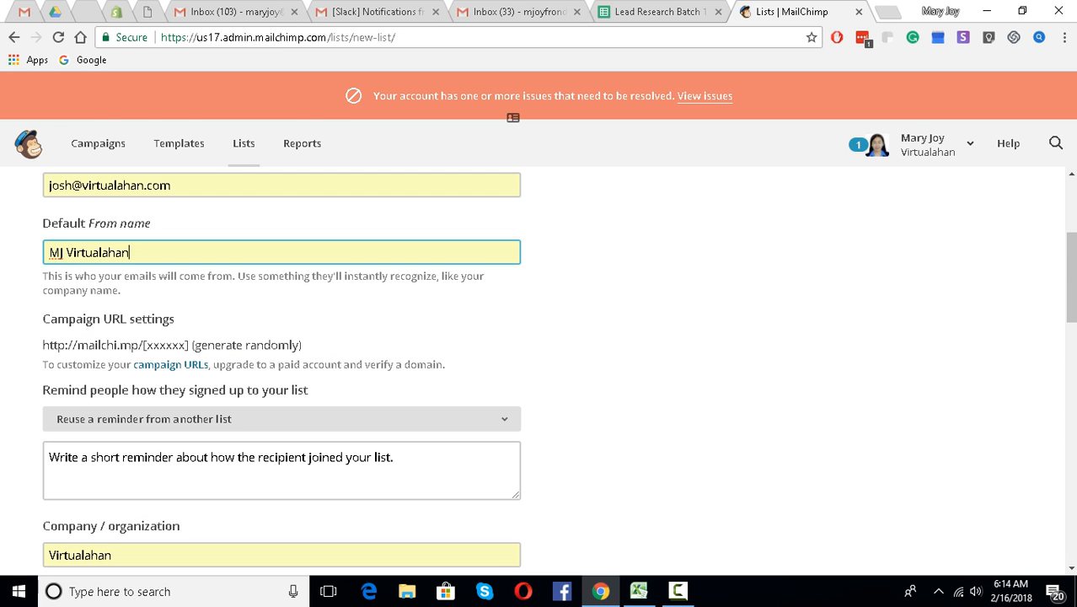
click(282, 459)
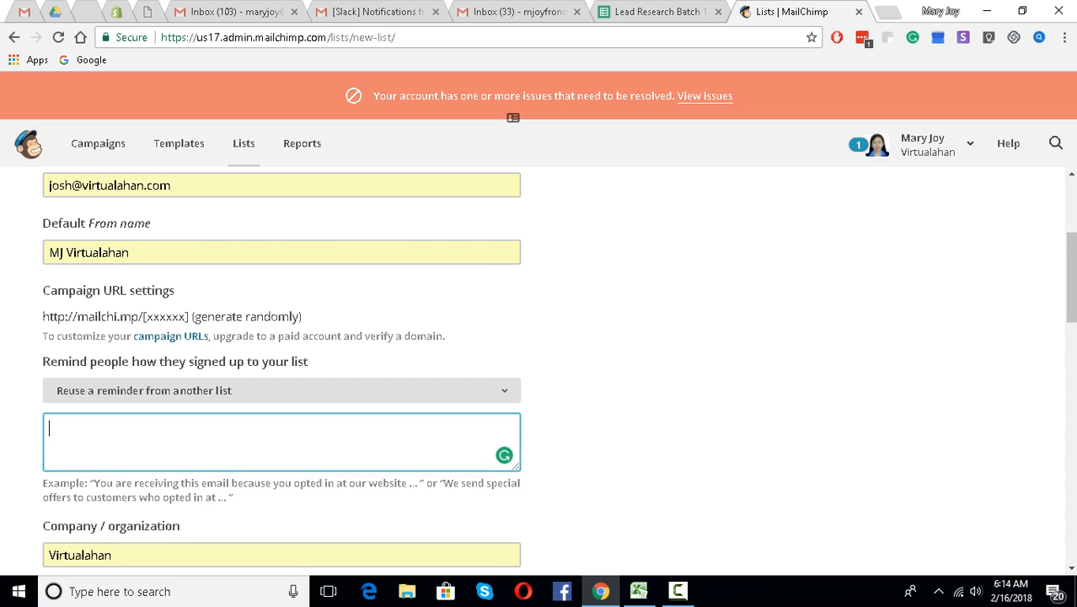
text(RTh)
key(BackSpace)
key(BackSpace)
key(BackSpace)
text(Y)
key(BackSpace)
text(Thses)
key(BackSpace)
key(BackSpace)
key(BackSpace)
key(BackSpace)
text(ese are my person)
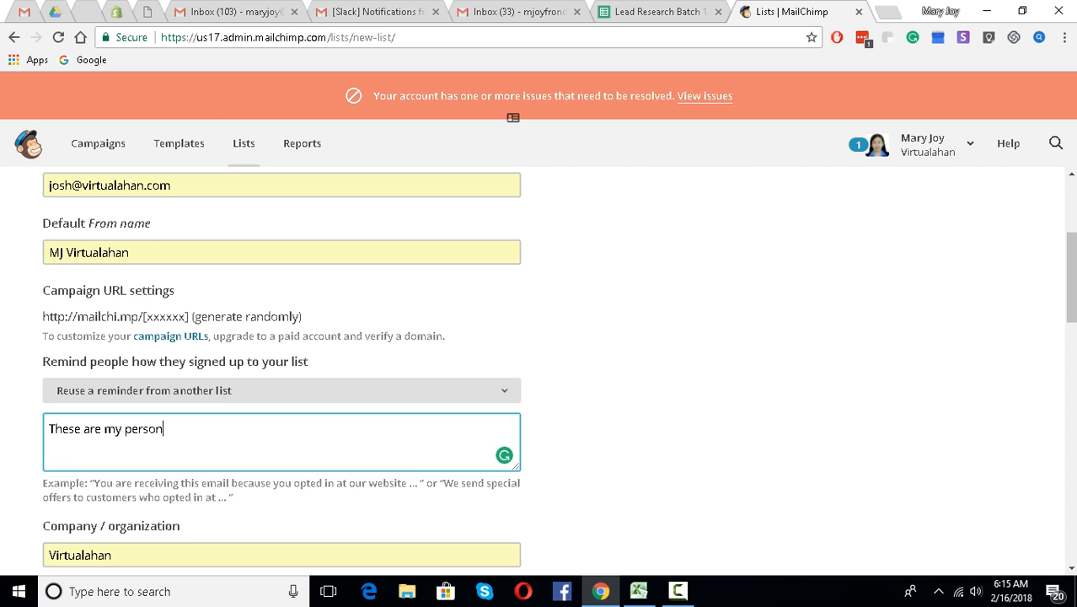
text(al contacts)
scroll(539, 371, down, 2)
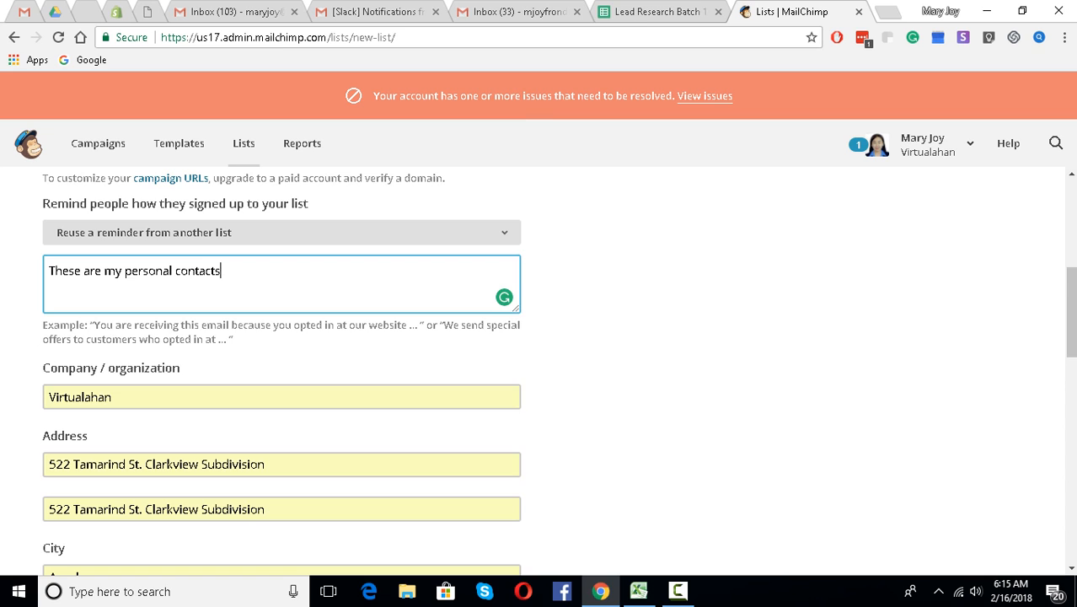
scroll(281, 371, down, 4)
scroll(540, 371, down, 8)
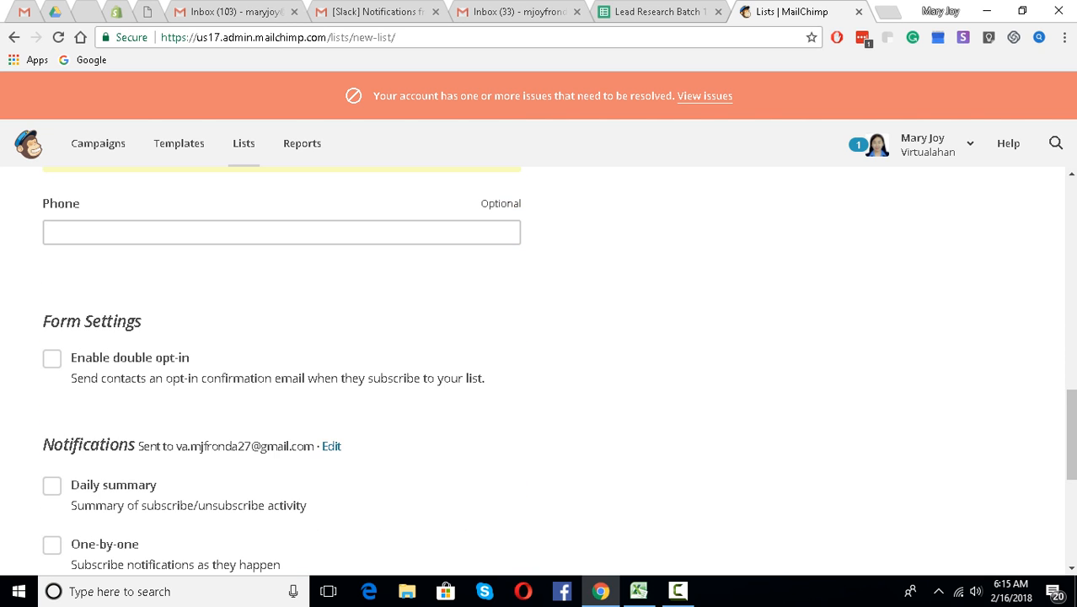
- Save the Sample list, begin its contact import, and bring up the Lead Research Batch 19 sheet
click(67, 326)
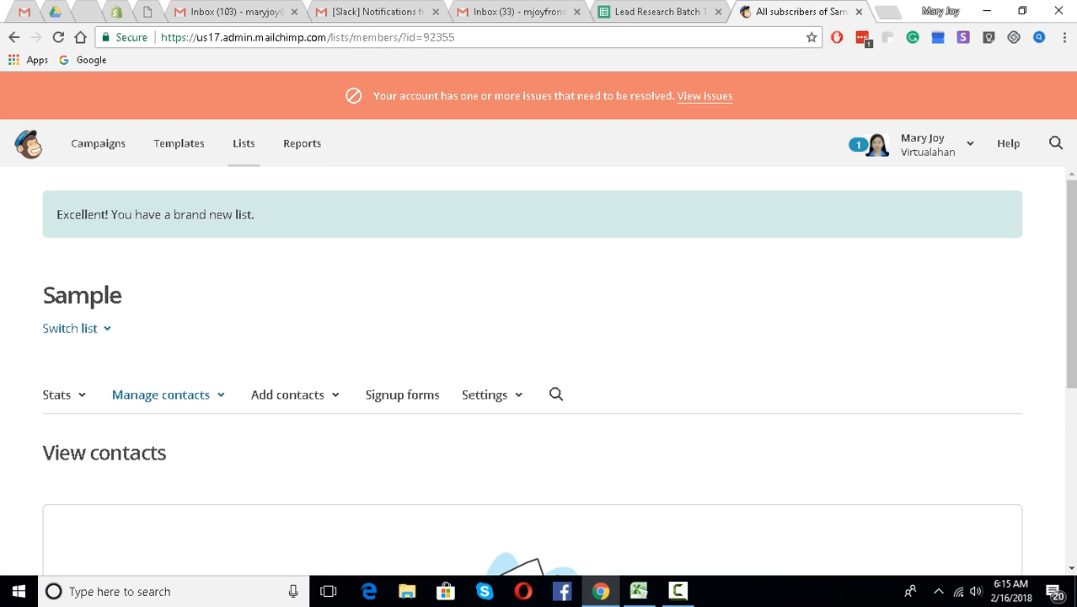
scroll(539, 370, down, 2)
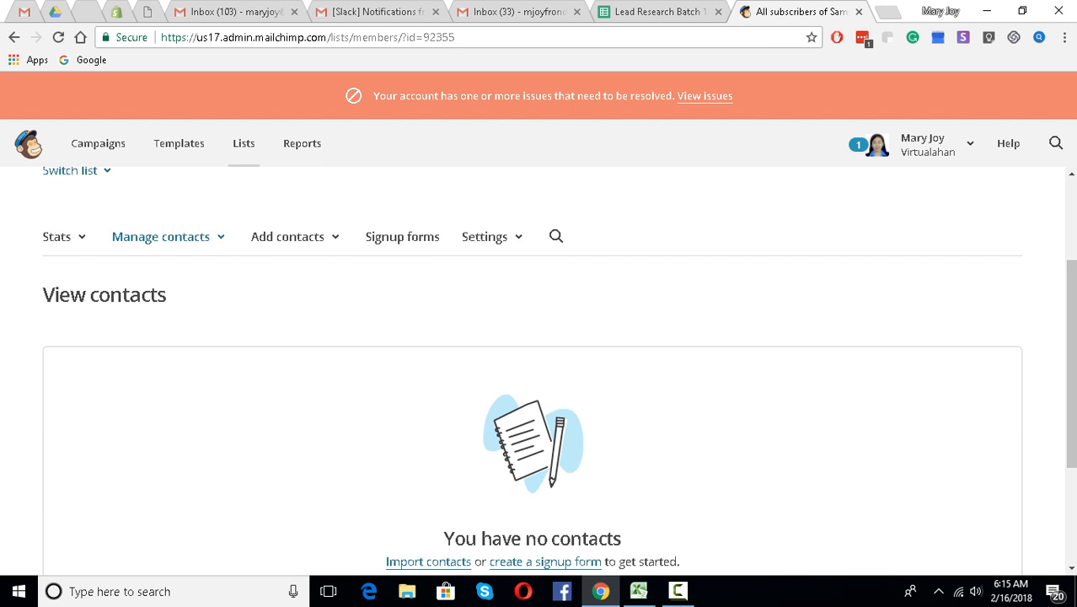
scroll(540, 371, up, 2)
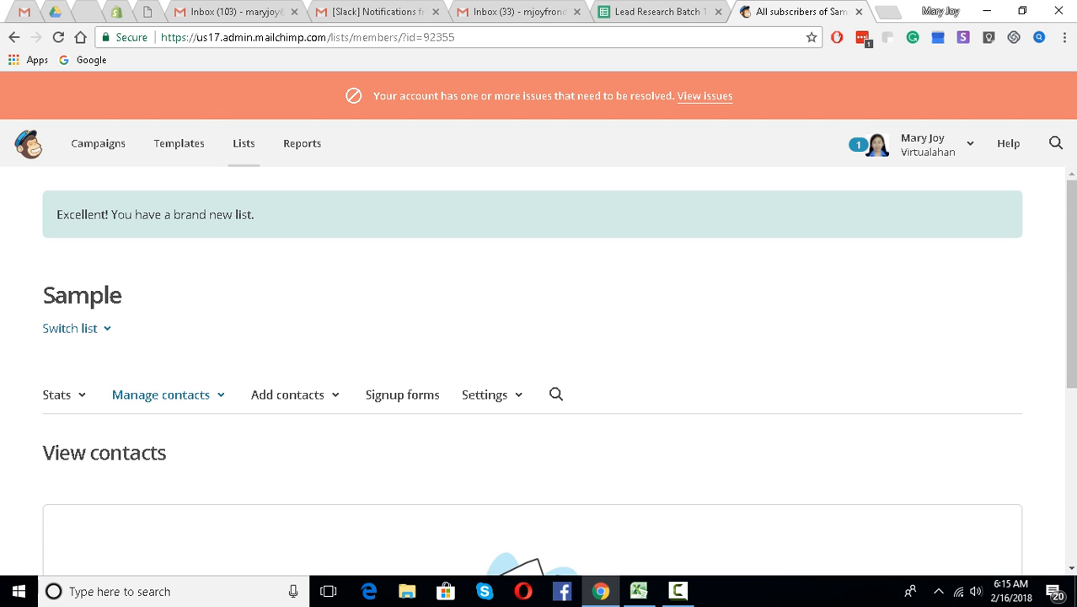
scroll(540, 371, down, 3)
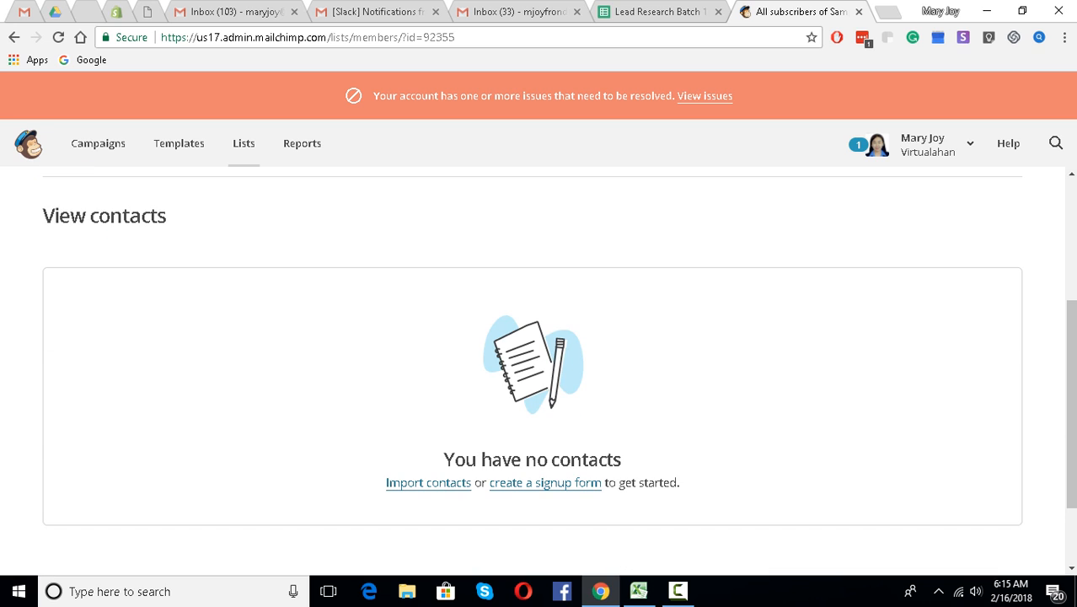
click(428, 482)
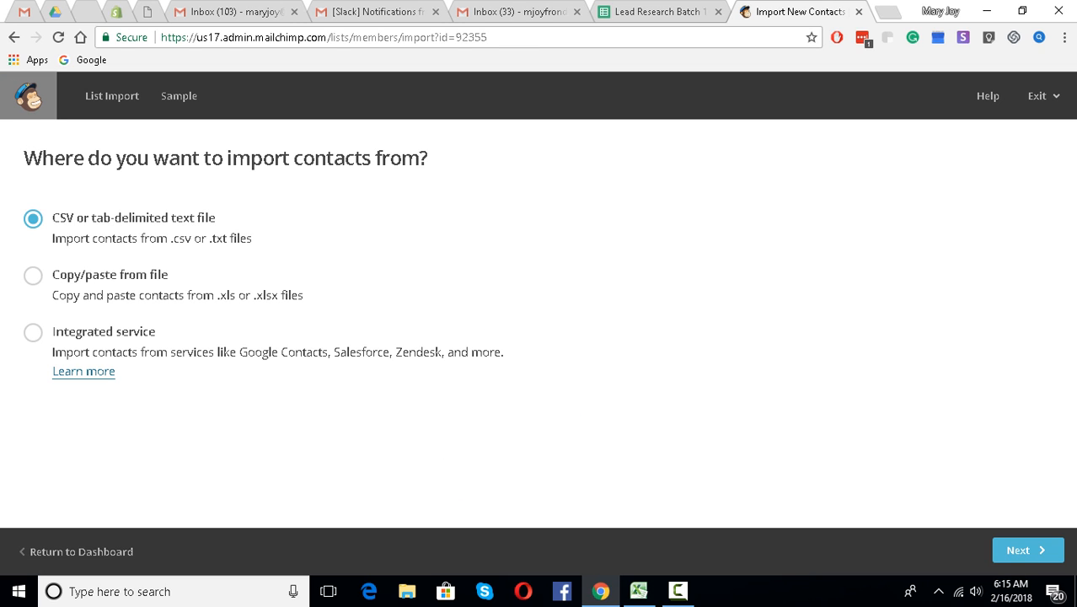
click(661, 12)
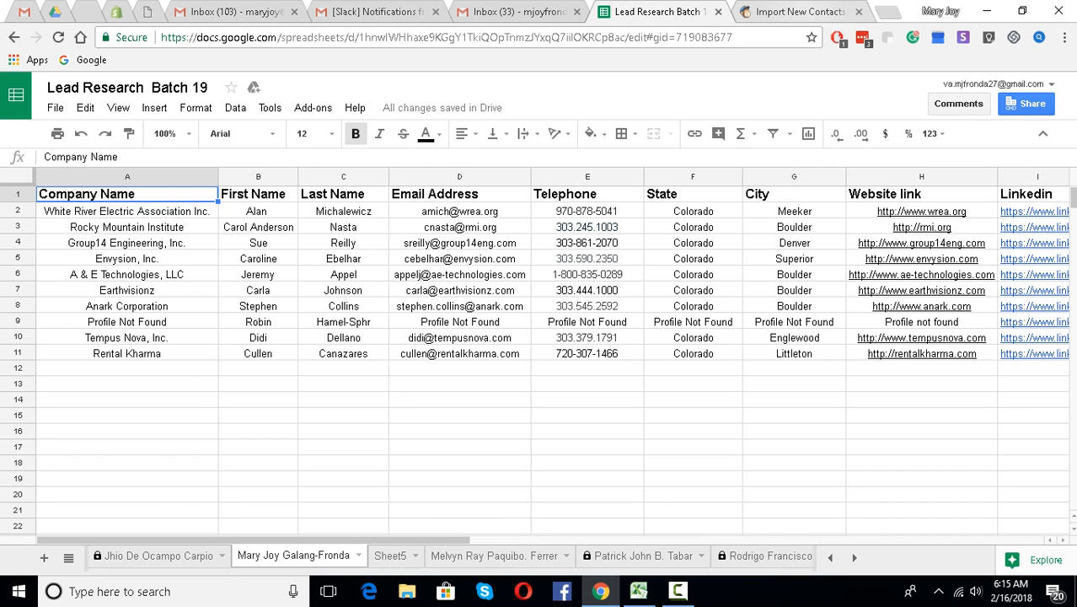
- Download the current sheet as a Comma-separated values (.csv) file and return to the MailChimp import
click(799, 12)
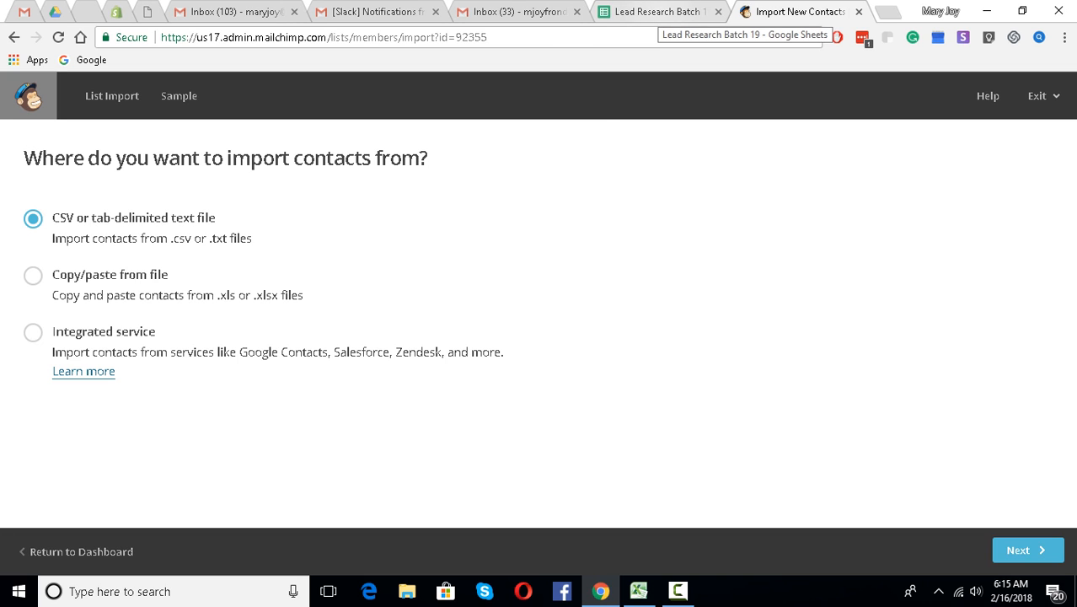
click(657, 11)
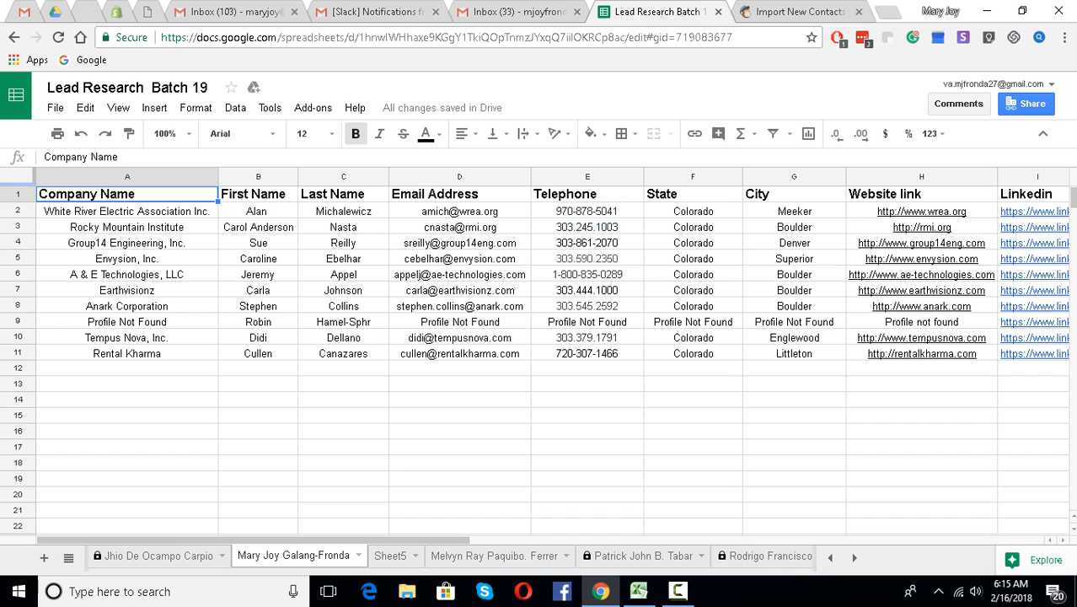
click(55, 108)
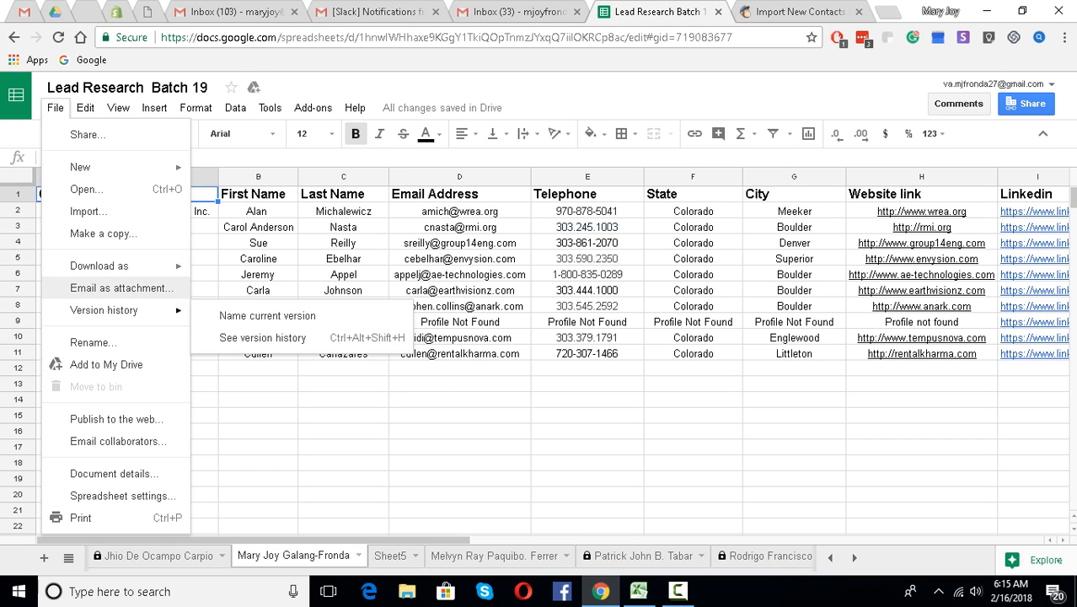
mouse_move(118, 265)
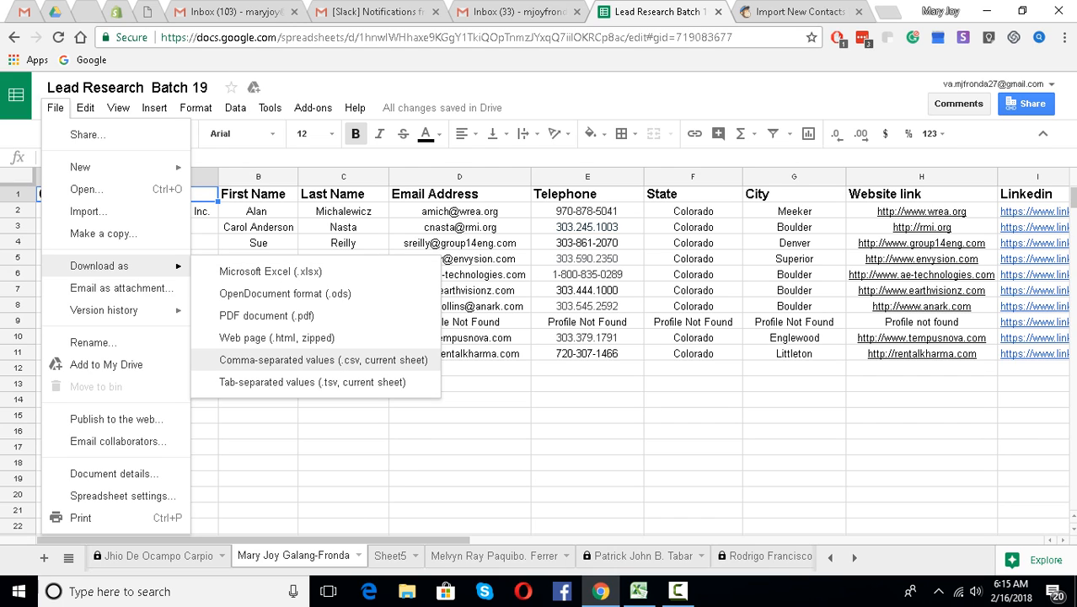
click(323, 360)
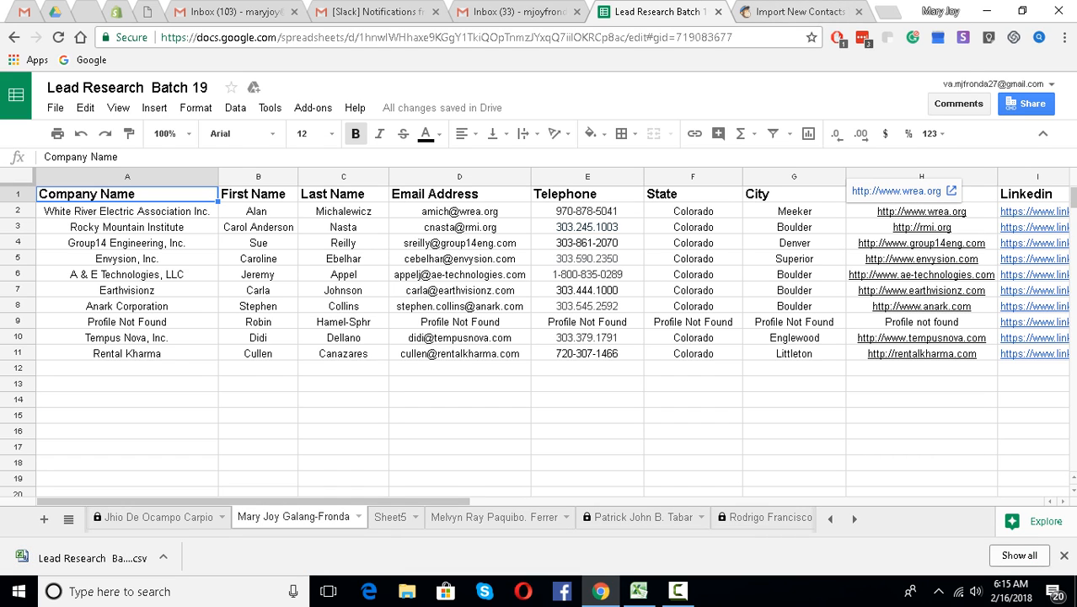
click(796, 12)
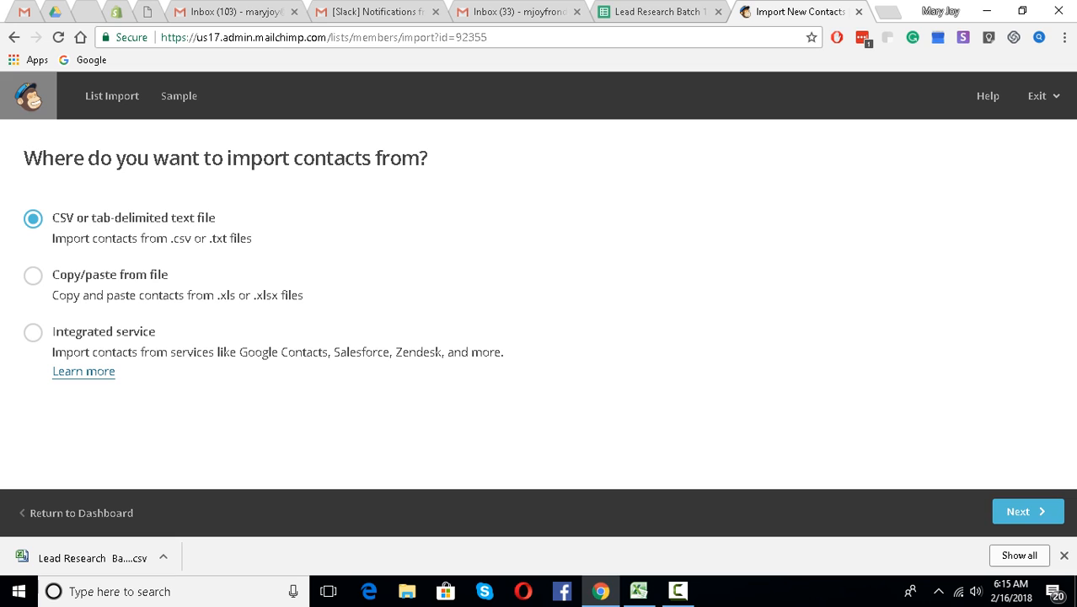
- Upload the Lead Research Batch 19 CSV from Downloads and continue to column matching
click(1028, 512)
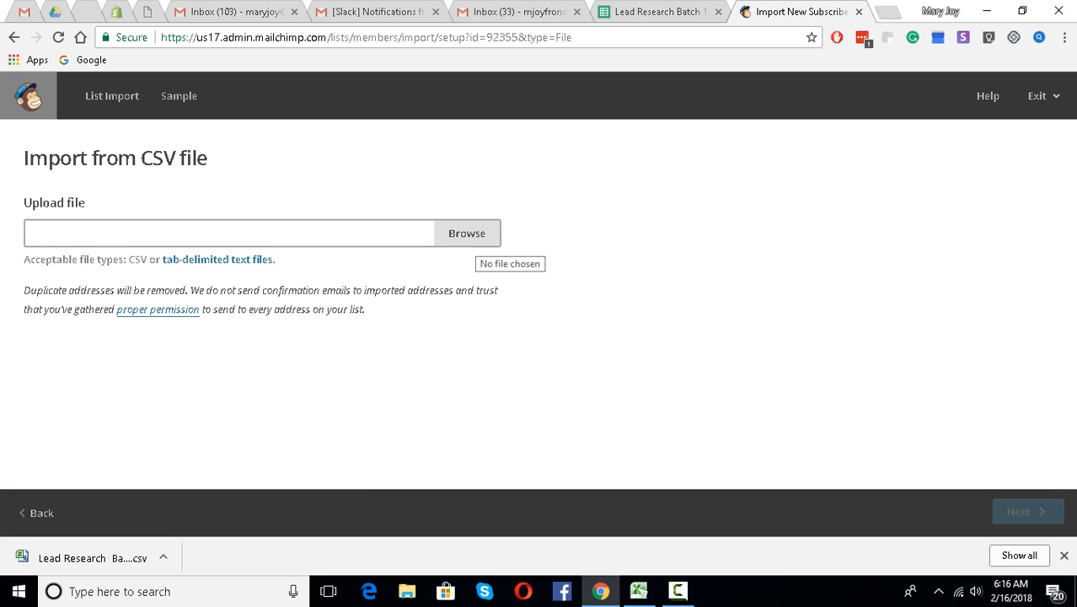
click(467, 234)
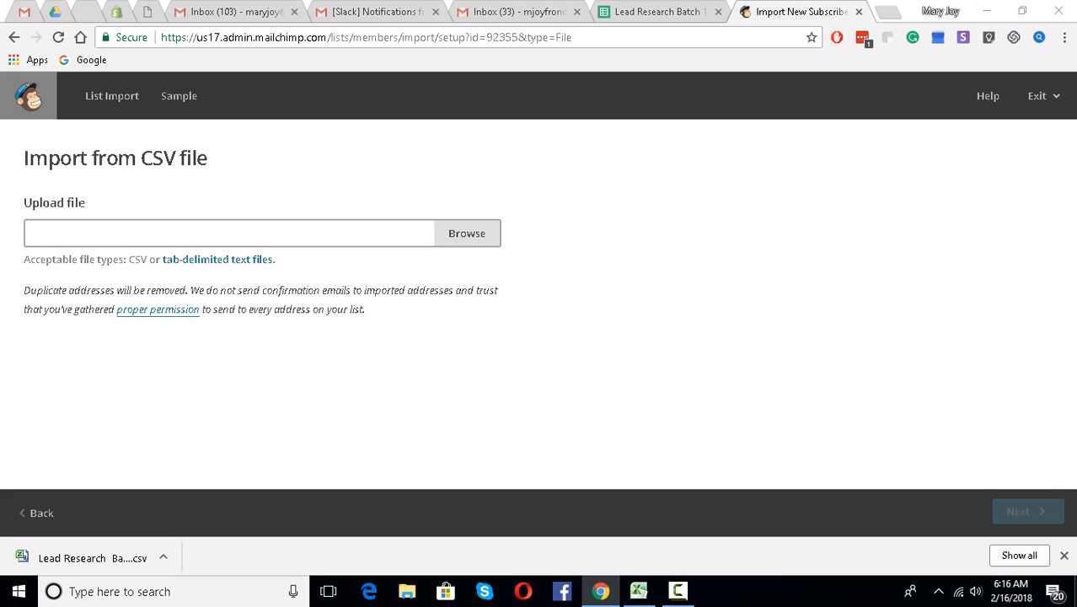
scroll(372, 194, down, 3)
scroll(373, 169, down, 10)
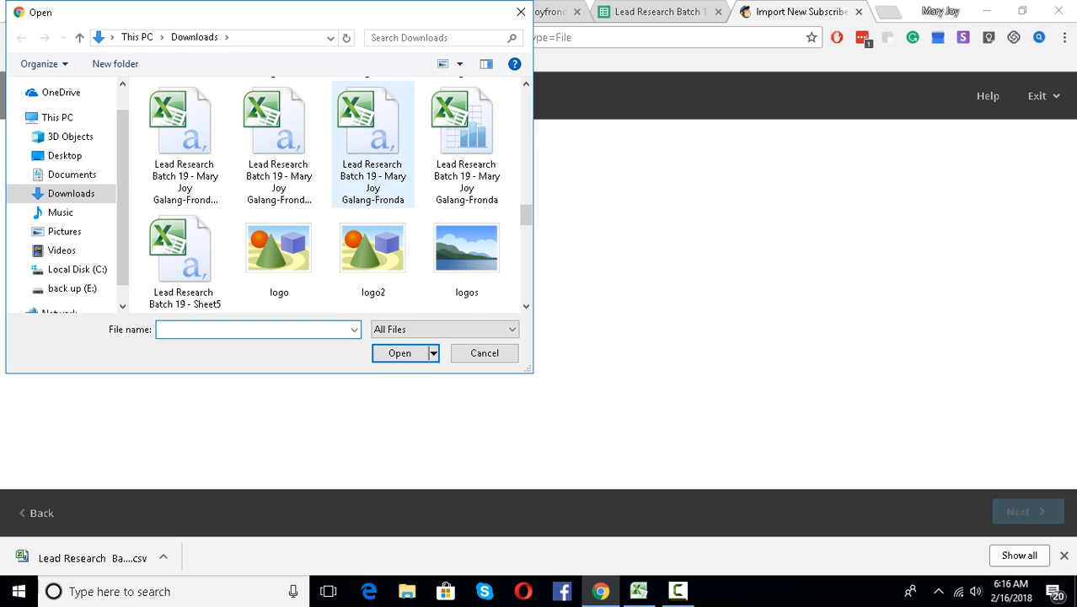
click(373, 144)
click(399, 352)
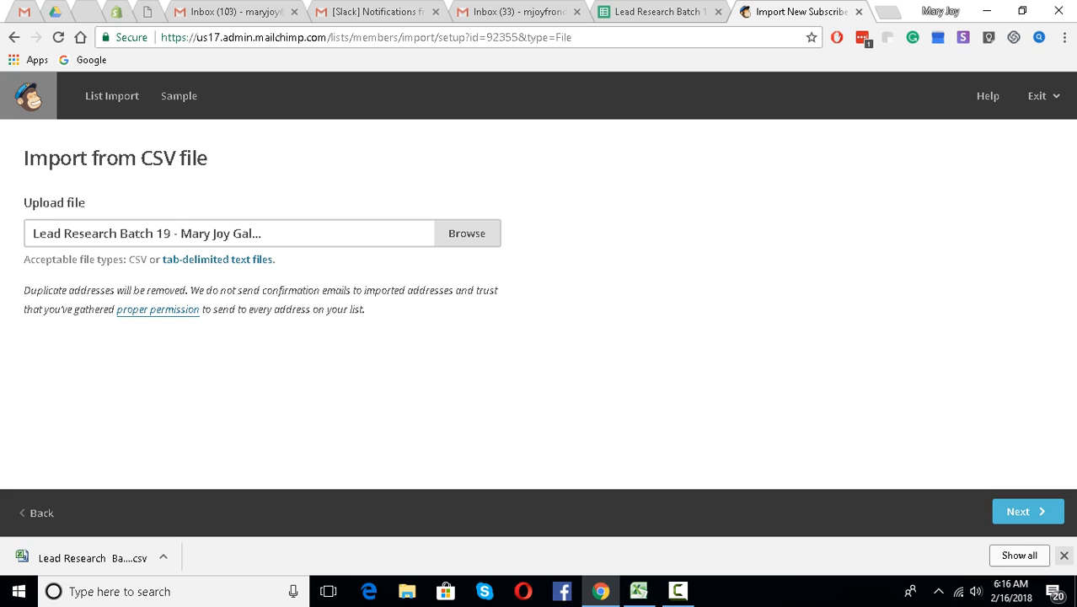
click(1063, 556)
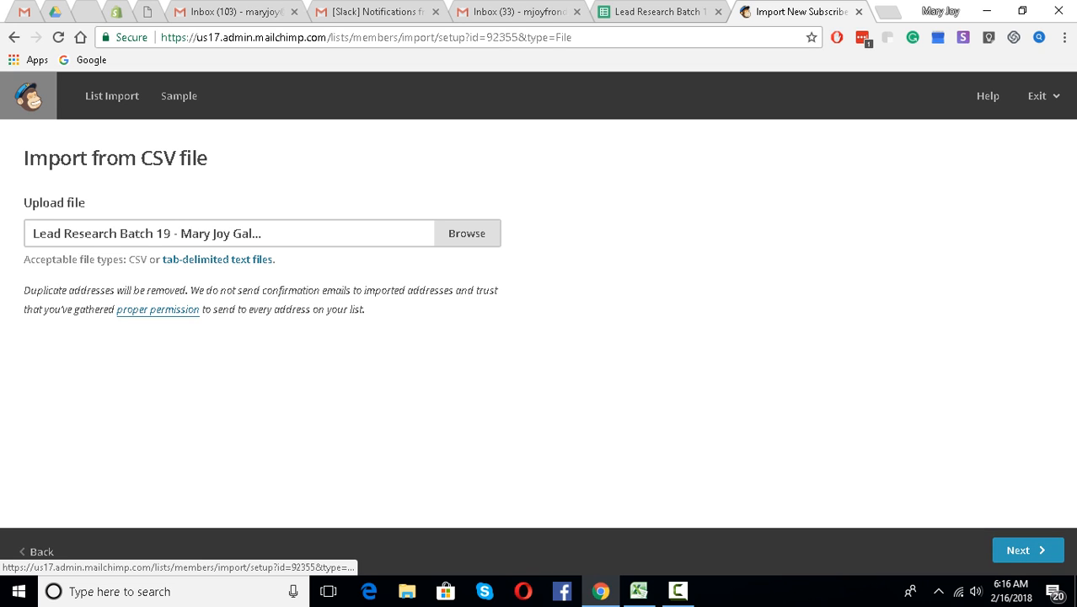
click(1053, 550)
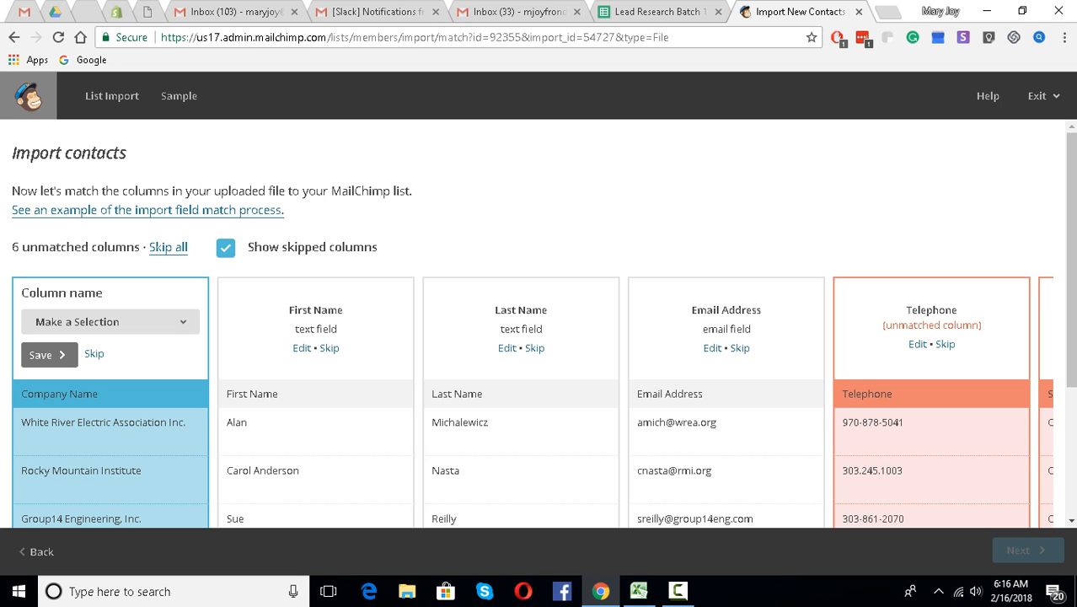
- Add Company Name, First Name and Last Name as new text fields
click(111, 322)
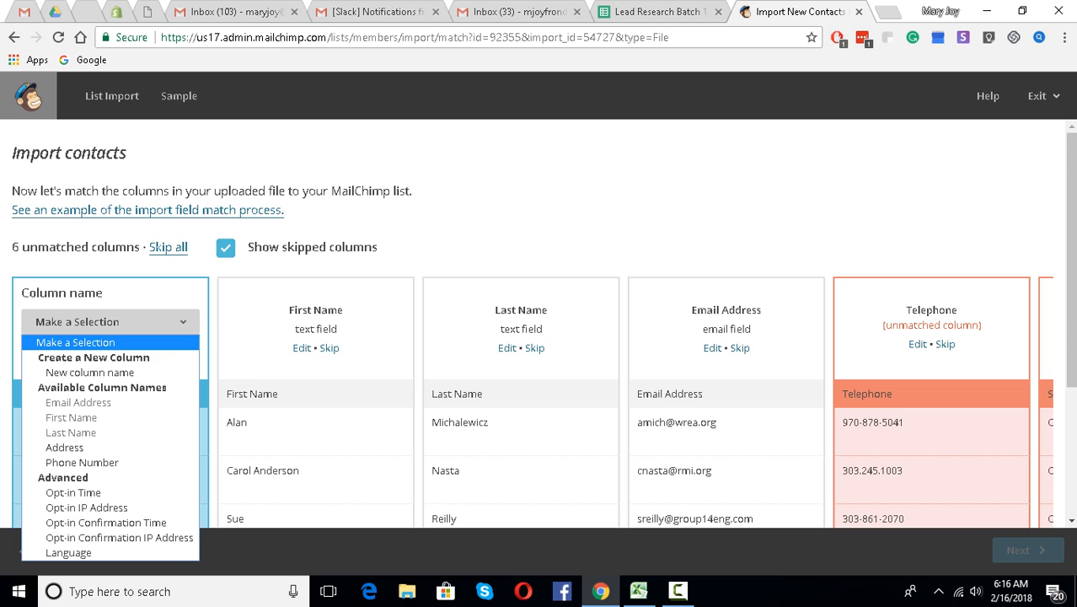
click(89, 372)
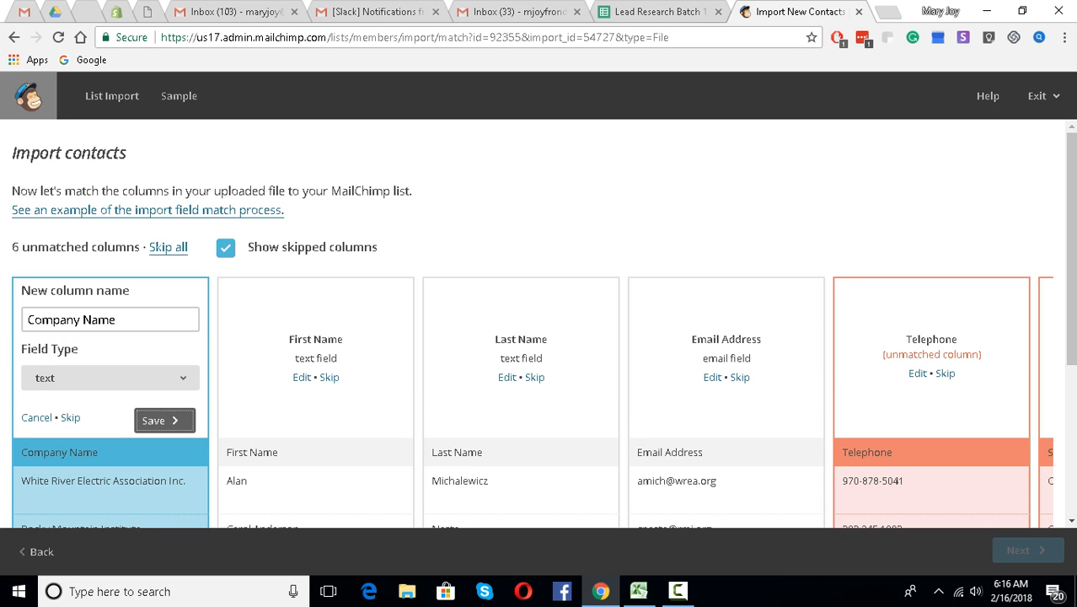
click(164, 420)
click(315, 321)
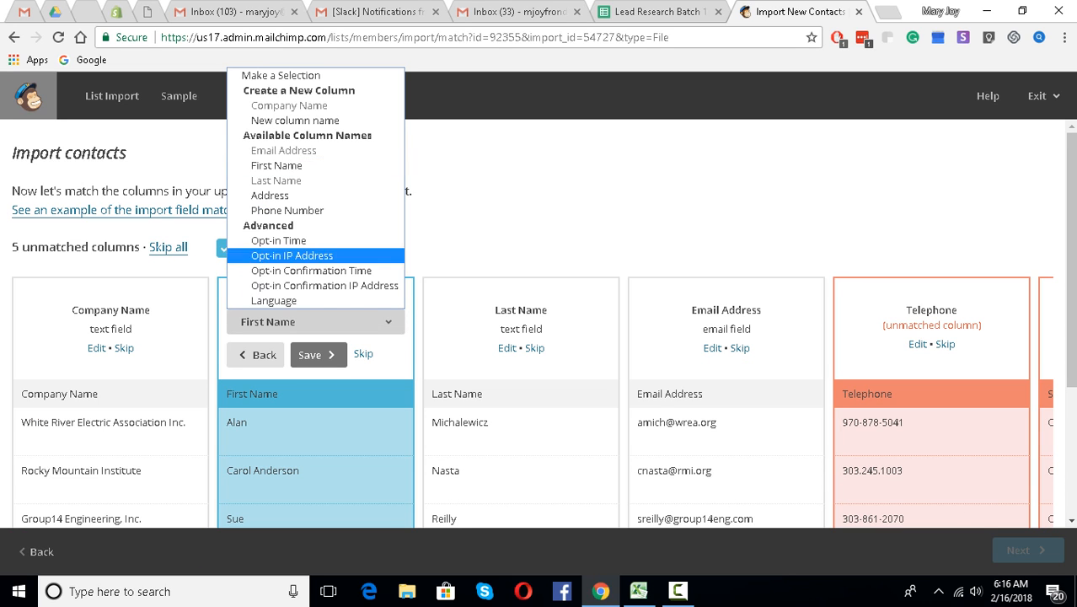
click(312, 123)
key(Return)
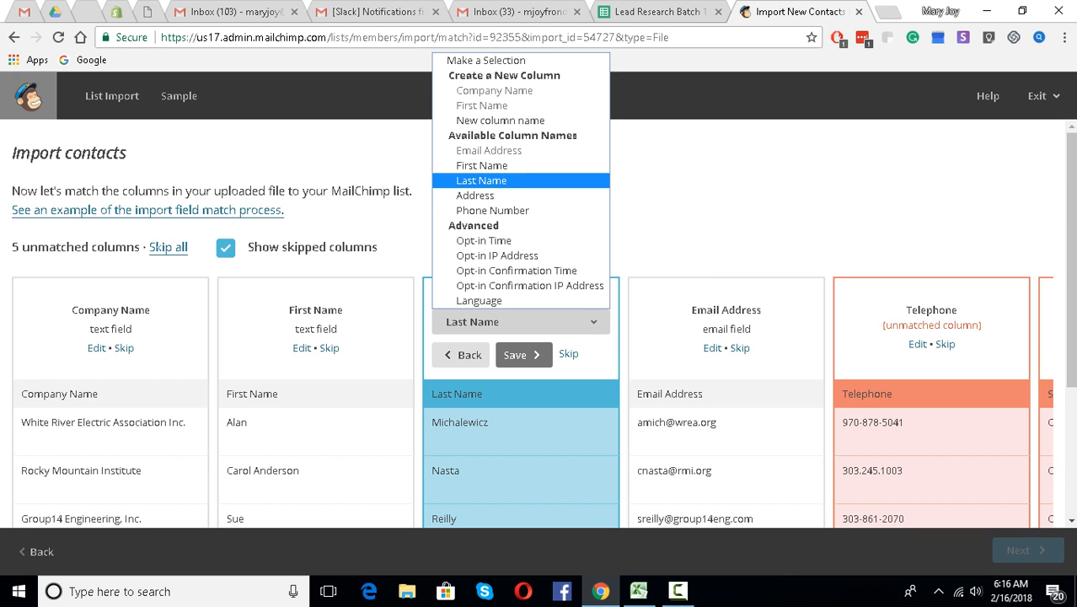
click(501, 120)
click(575, 420)
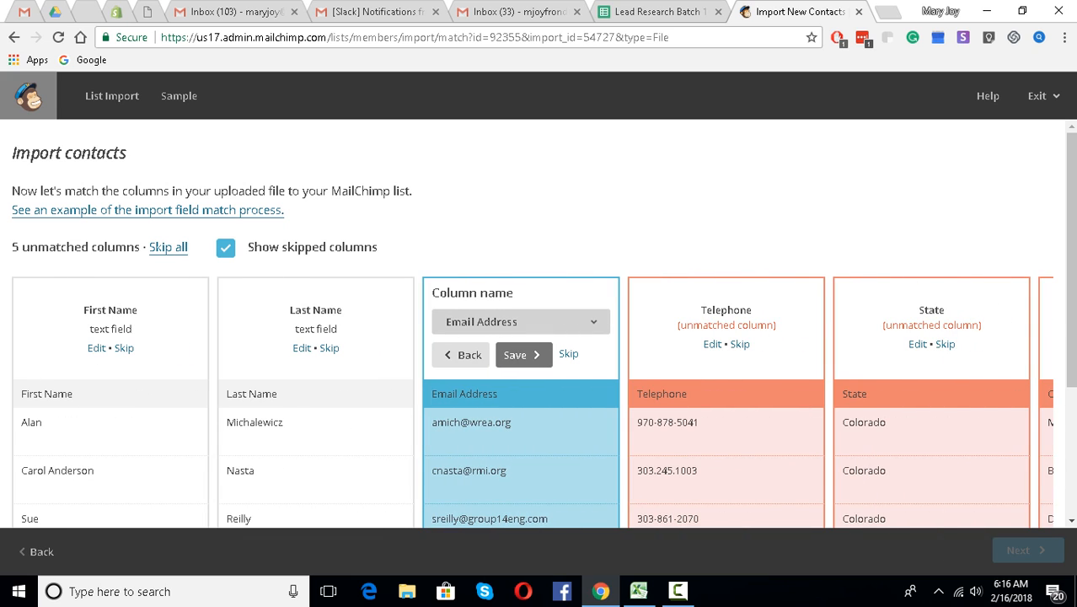
- Add Email Address and Telephone as new text fields
click(520, 321)
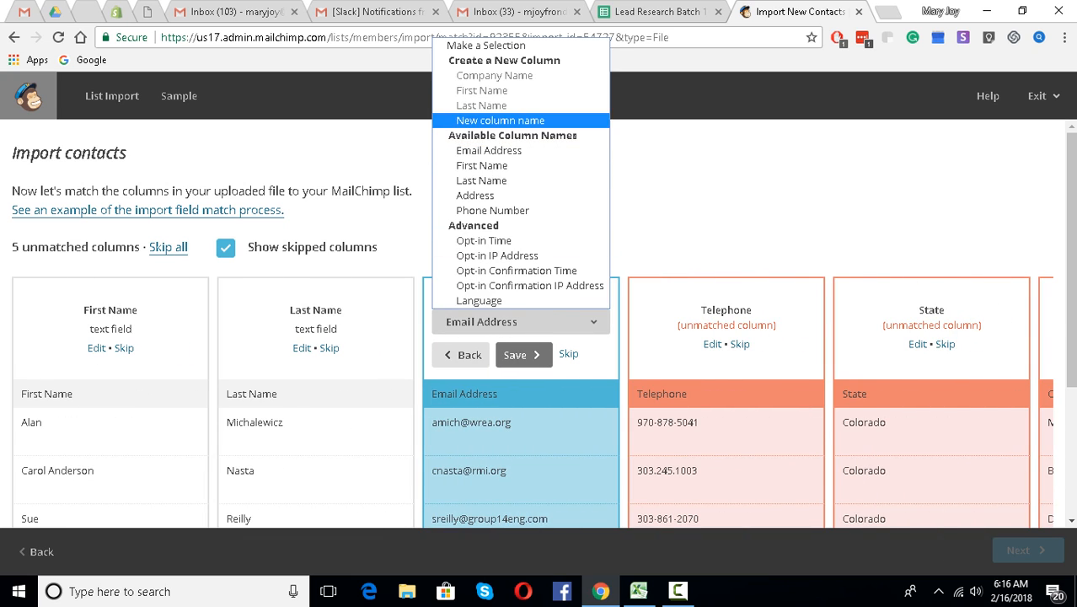
click(500, 122)
click(574, 420)
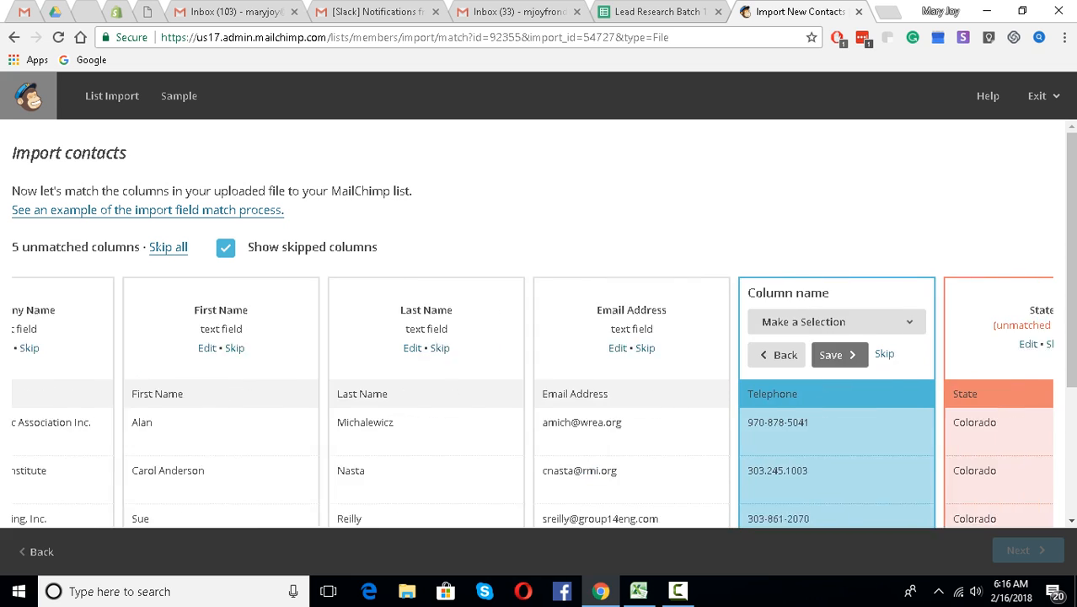
click(725, 321)
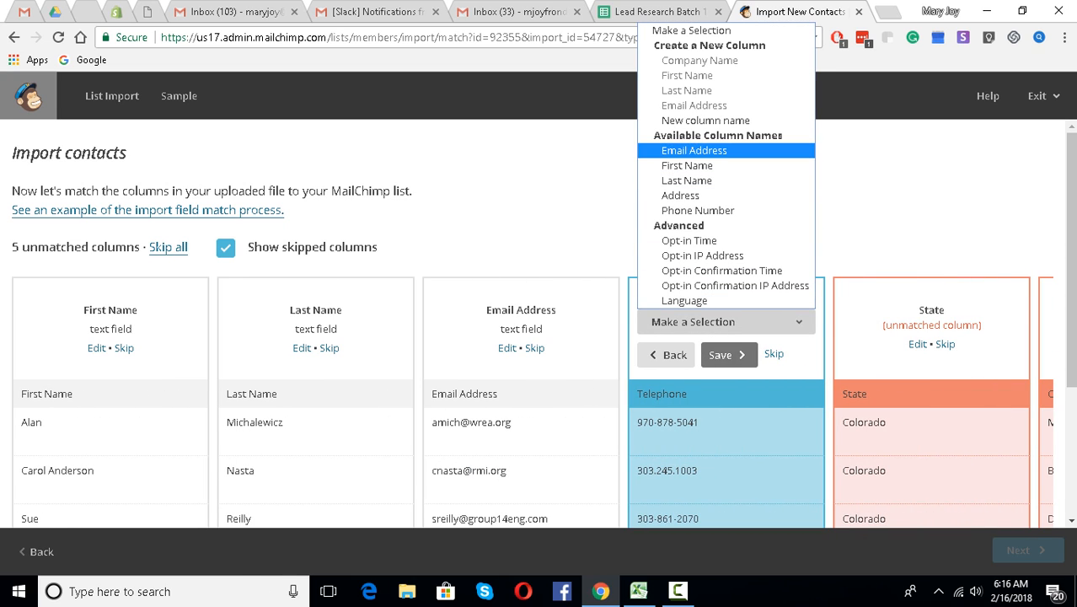
click(706, 120)
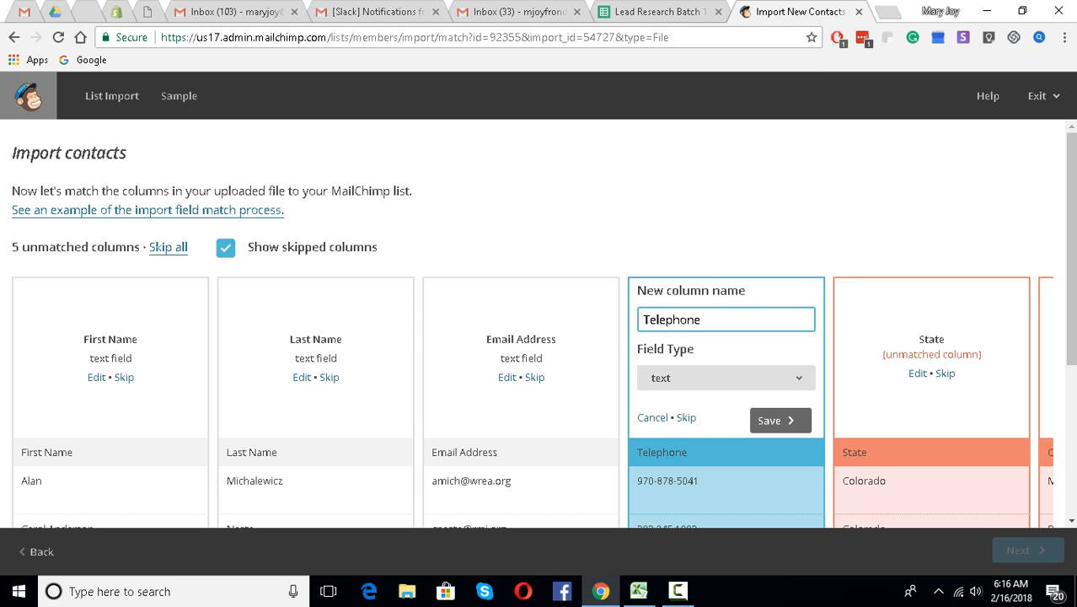
click(780, 420)
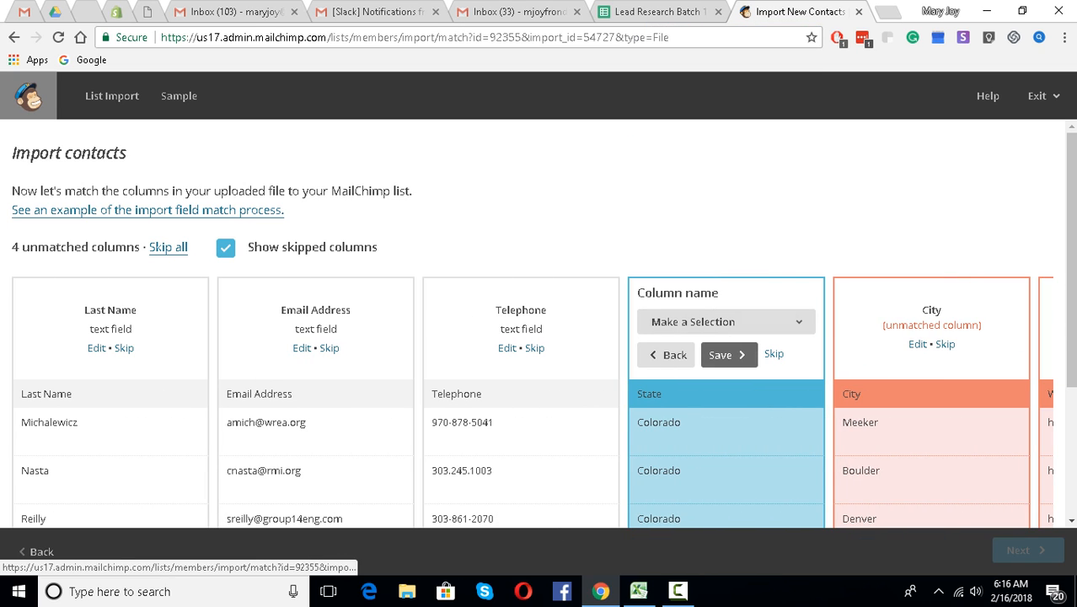
- Add State as a new text field and scroll along to the remaining columns
click(726, 321)
click(706, 117)
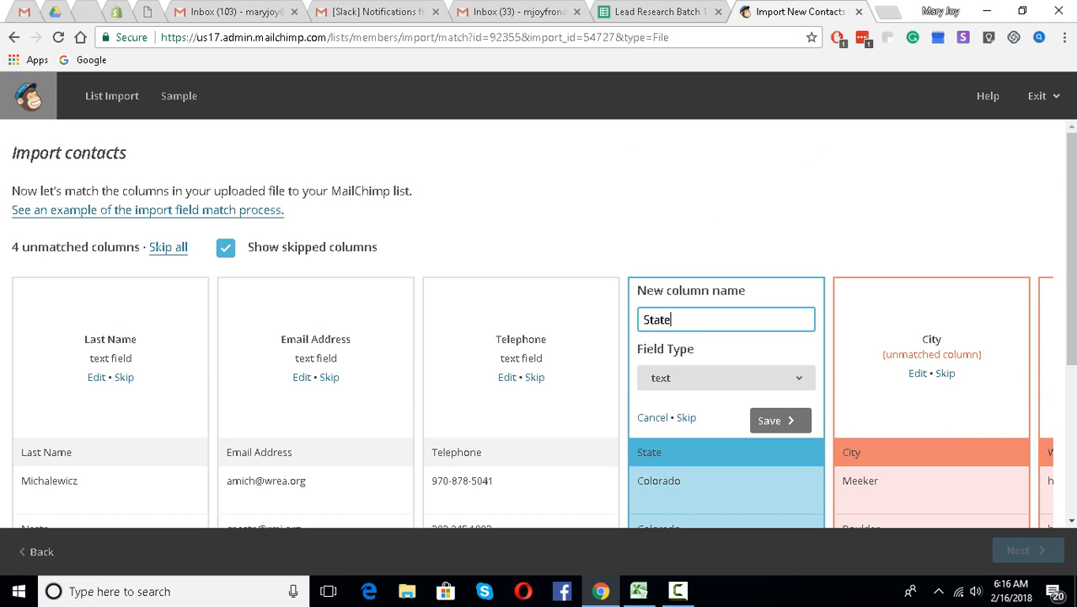
click(780, 420)
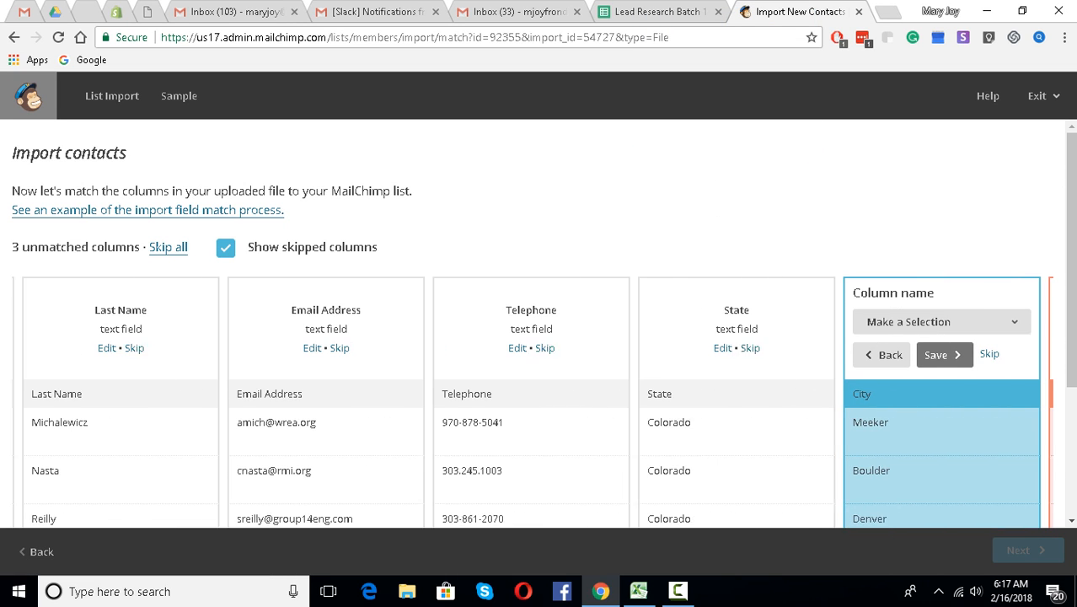
scroll(539, 337, down, 3)
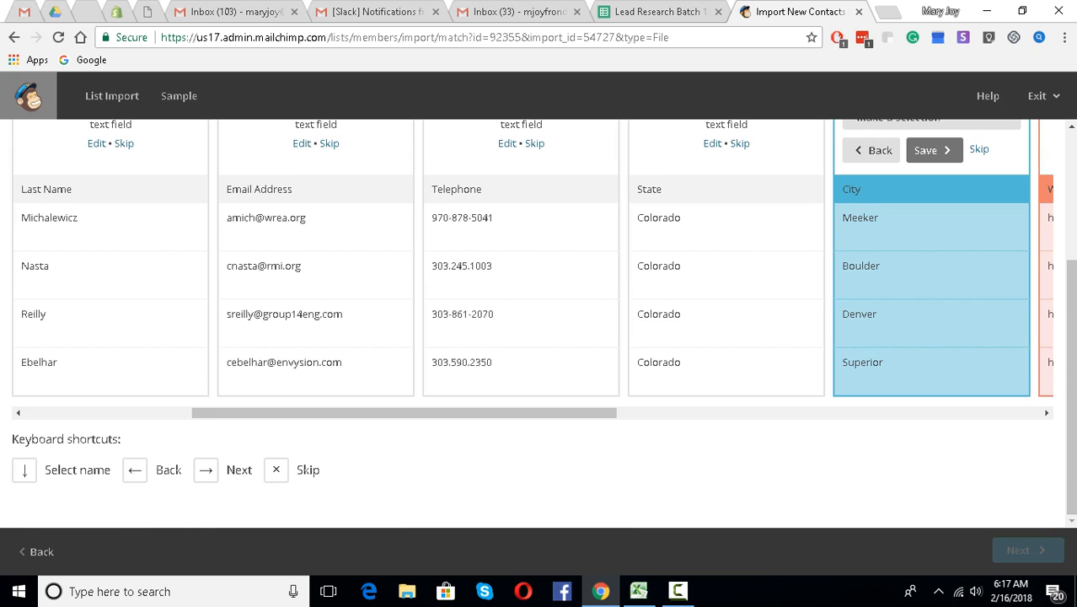
click(1047, 413)
click(1047, 413)
click(1047, 413)
click(1047, 413)
click(1046, 413)
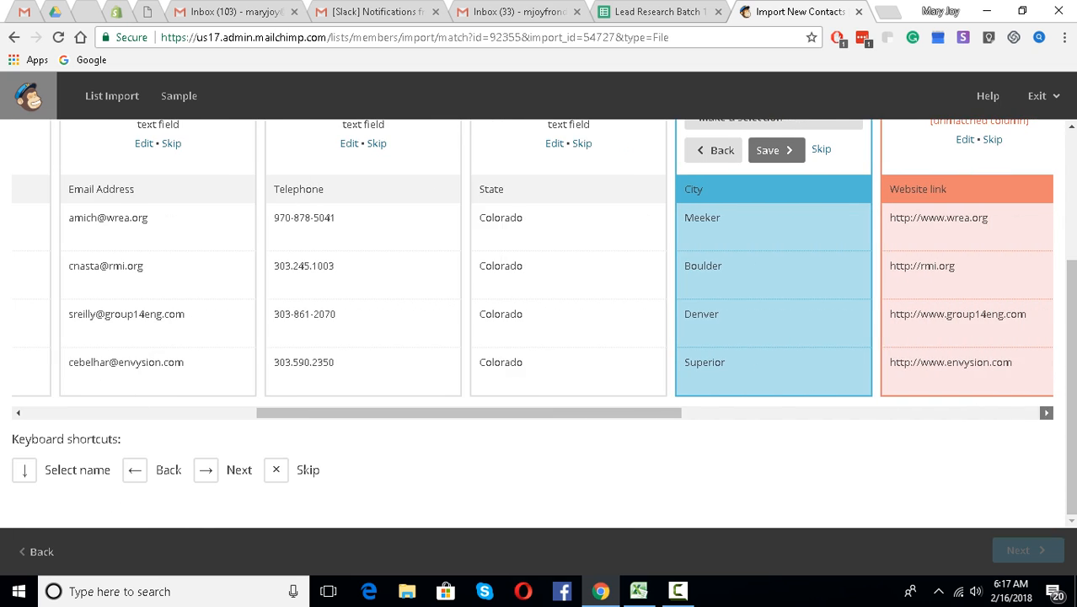
click(1047, 413)
click(1047, 413)
click(1047, 413)
click(1047, 413)
click(1047, 413)
click(1047, 413)
click(1046, 413)
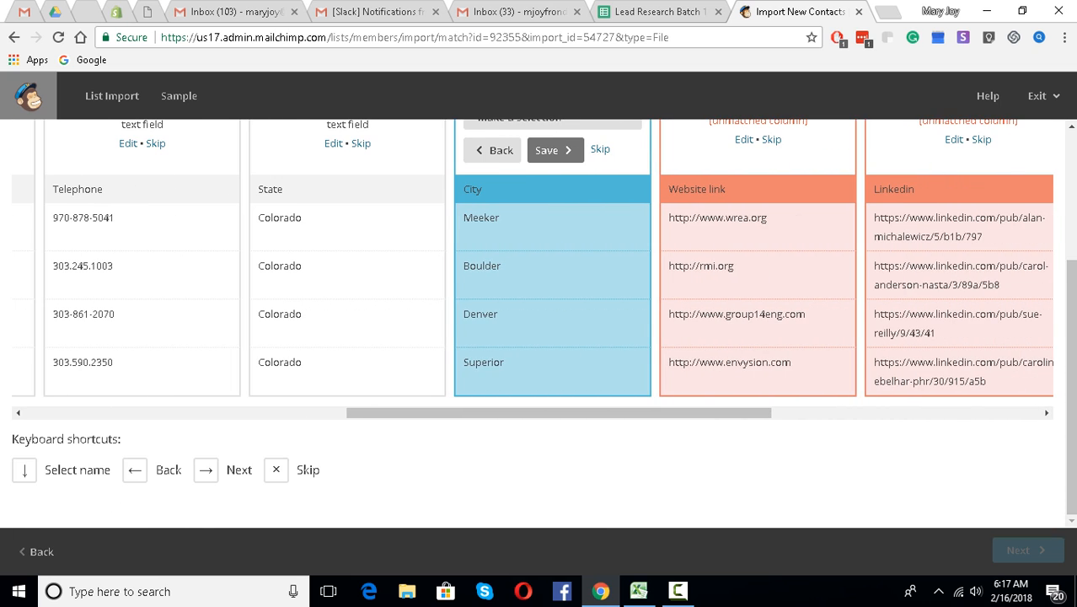
click(1046, 413)
click(1047, 413)
click(1047, 413)
scroll(540, 337, up, 2)
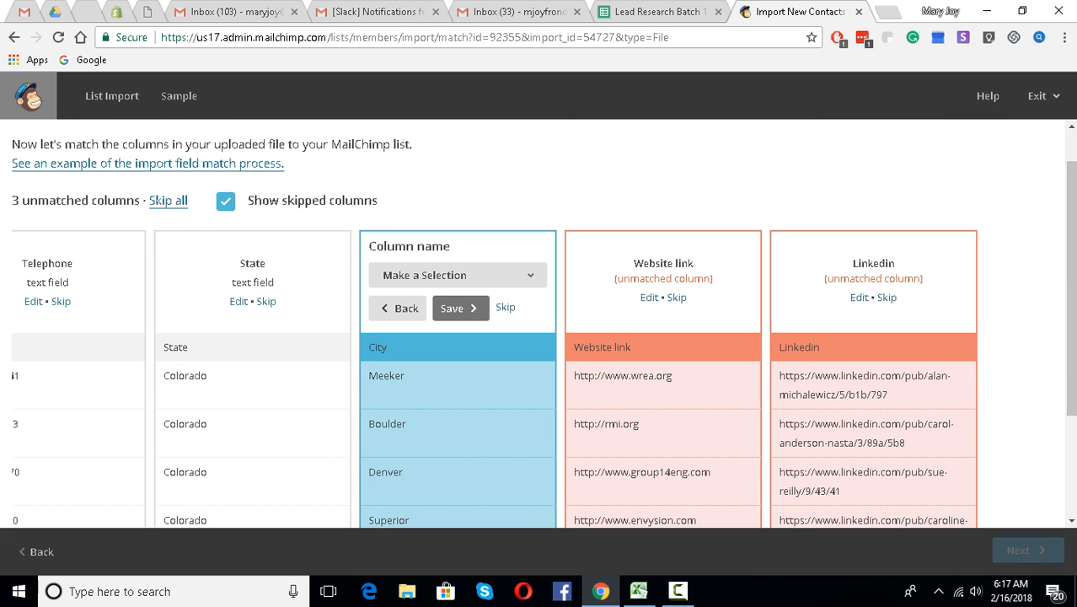
- Add City as a new text field after dismissing the make-a-selection warning
click(460, 308)
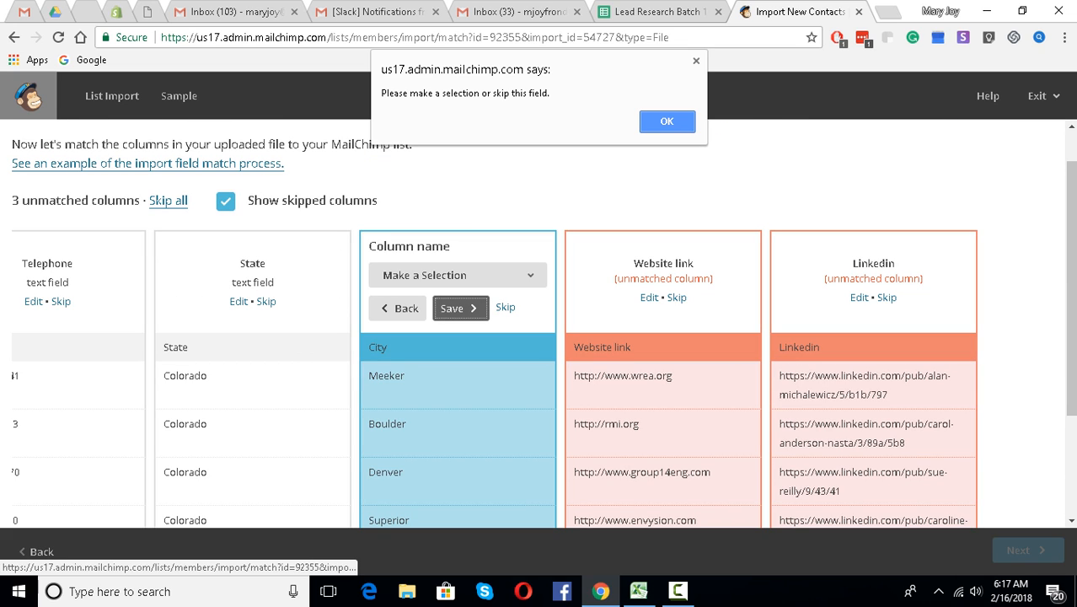
key(Return)
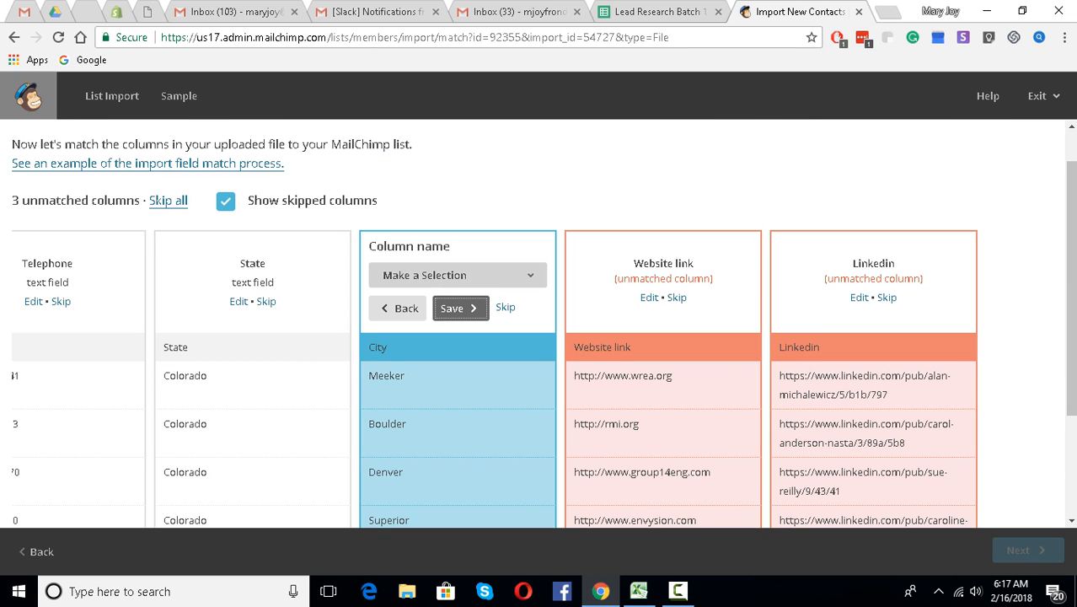
click(457, 274)
click(438, 416)
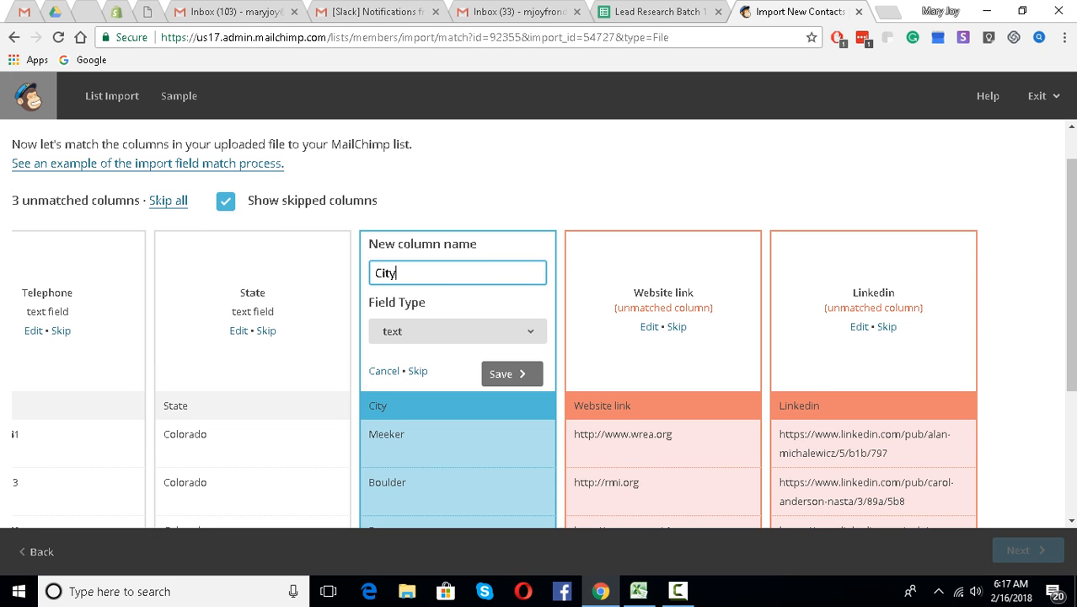
click(513, 374)
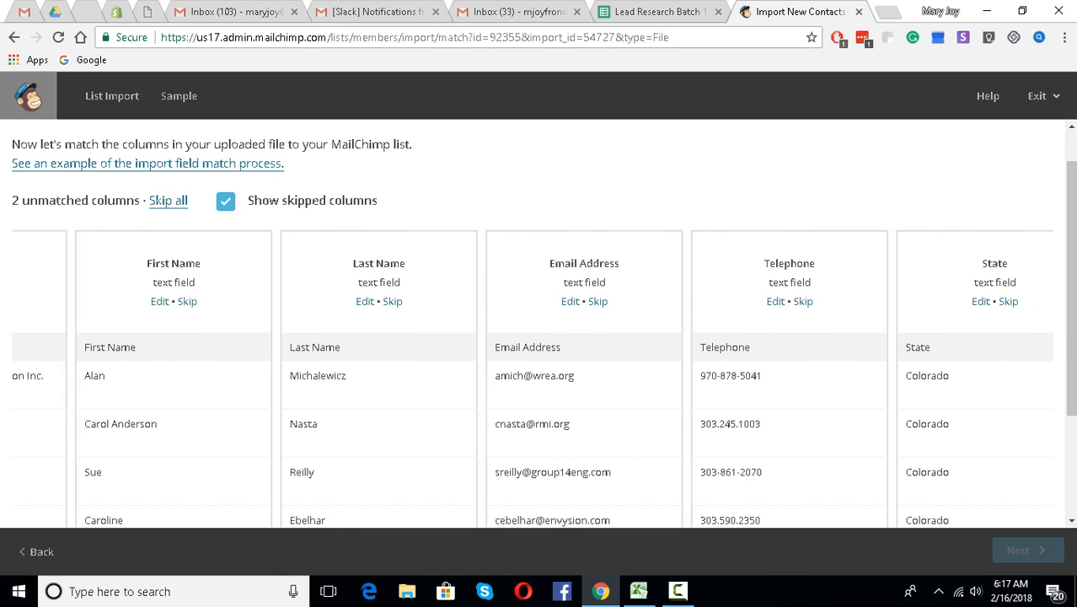
scroll(532, 337, down, 2)
click(1046, 413)
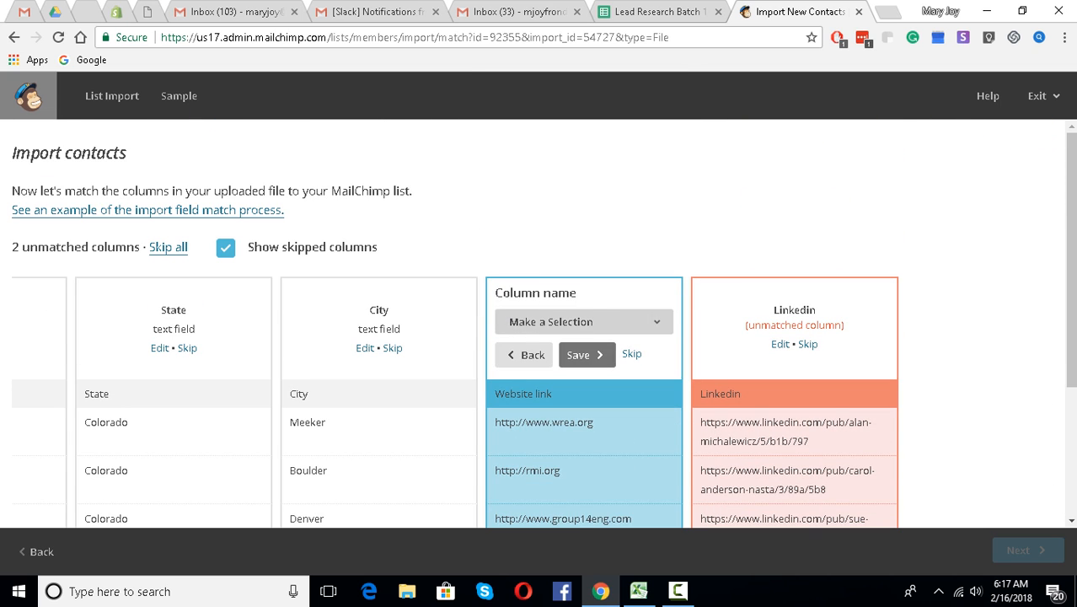
- Add Website link and Linkedin as new text fields
click(584, 321)
click(548, 151)
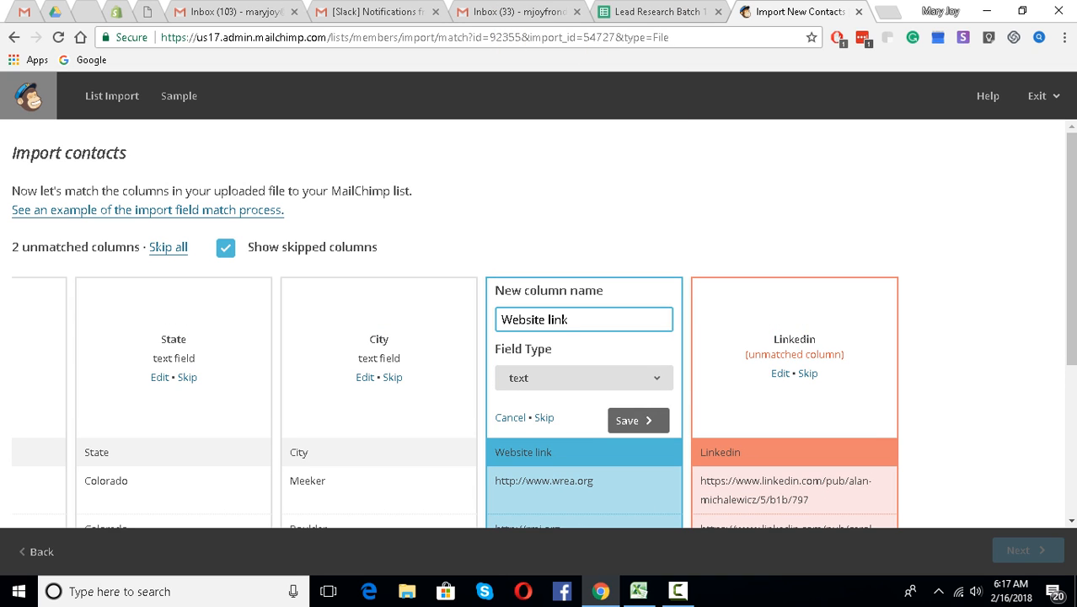
click(638, 420)
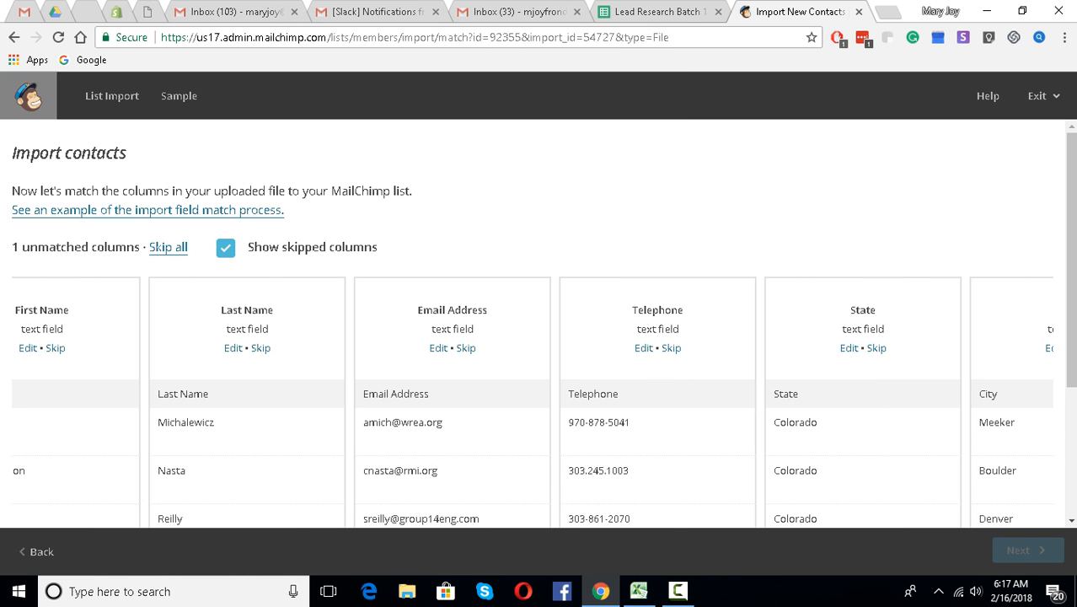
scroll(538, 323, down, 3)
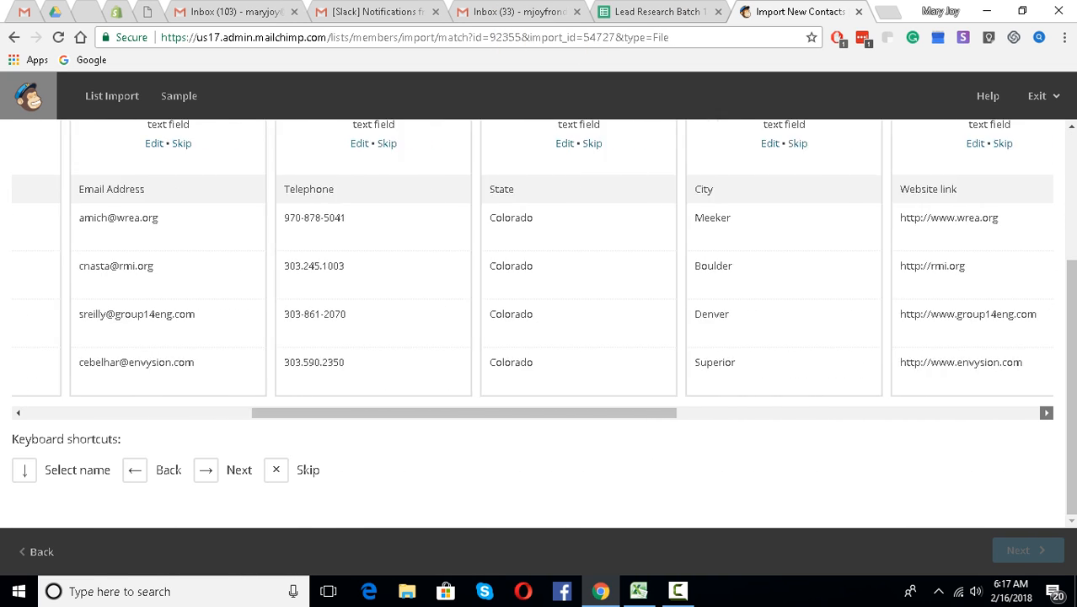
scroll(757, 320, up, 3)
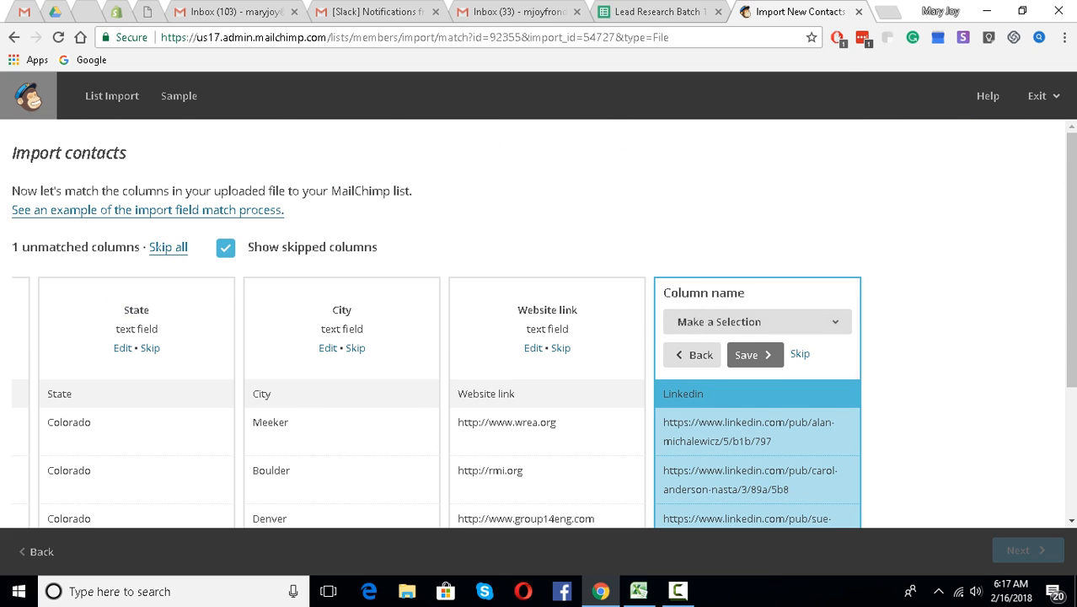
click(757, 321)
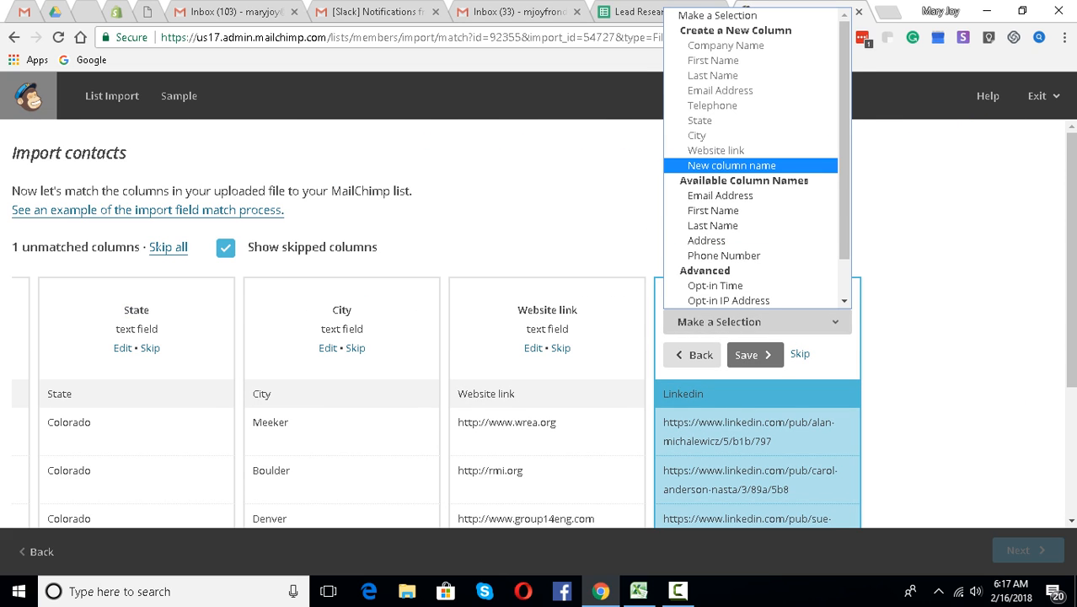
click(731, 165)
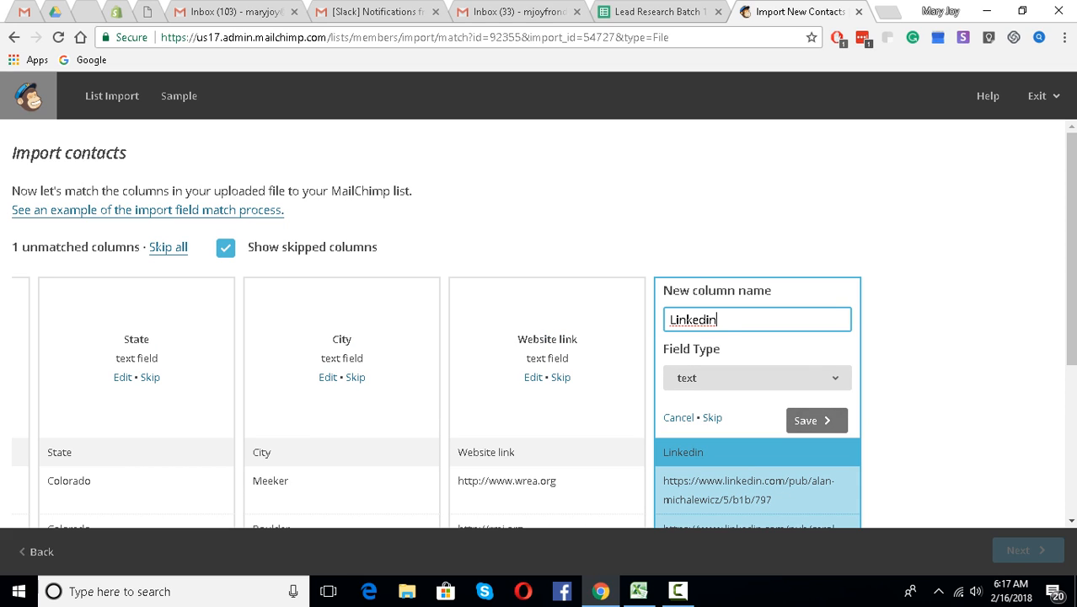
click(817, 420)
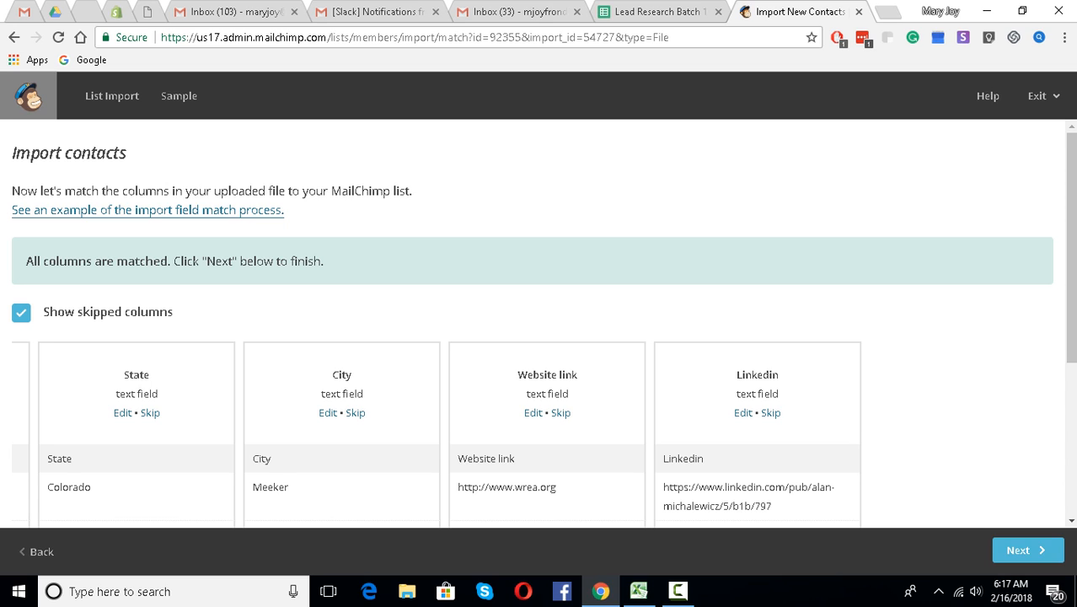
scroll(539, 337, down, 3)
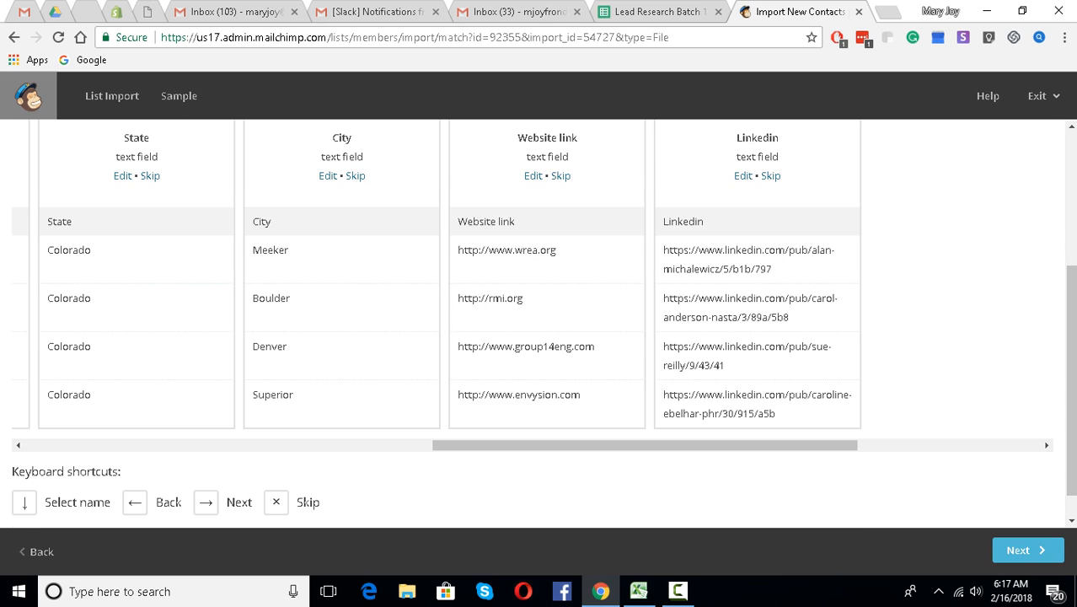
- Resolve the missing email field by re-saving the Company Name through Website link matches
click(1024, 549)
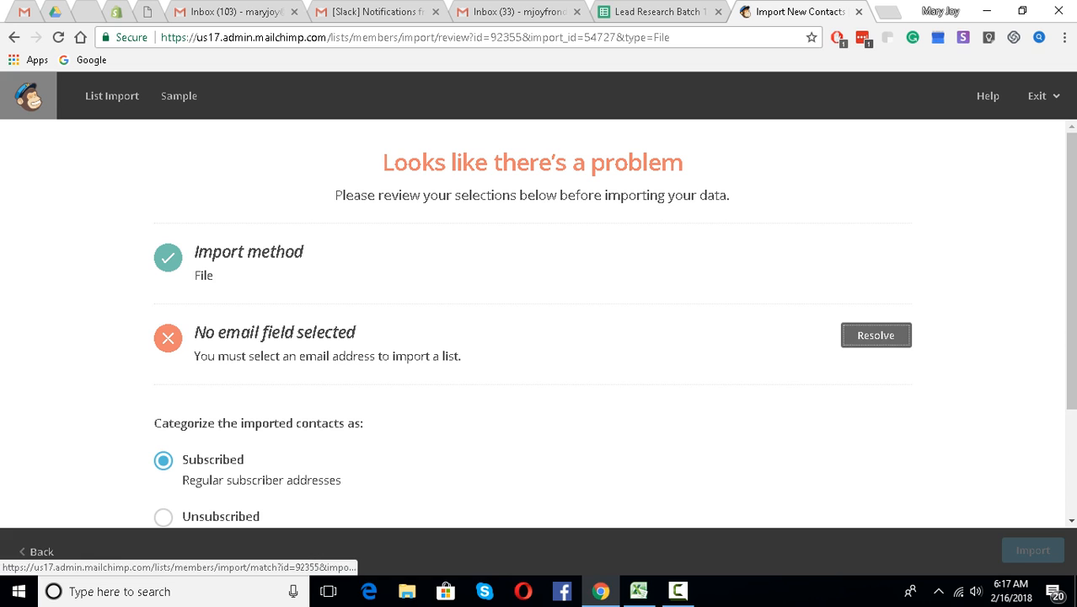
click(851, 334)
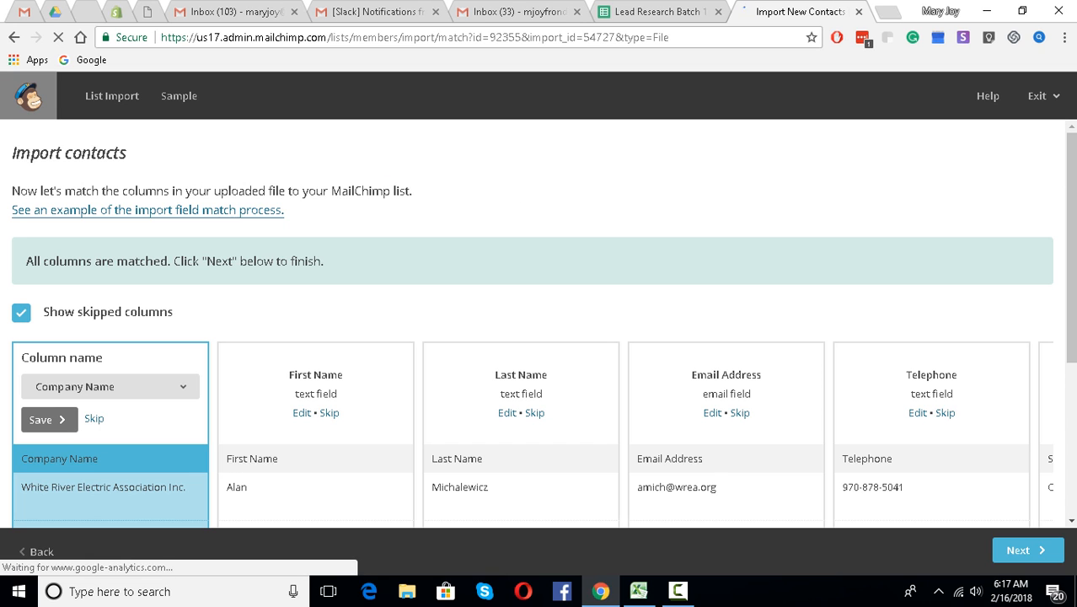
click(49, 419)
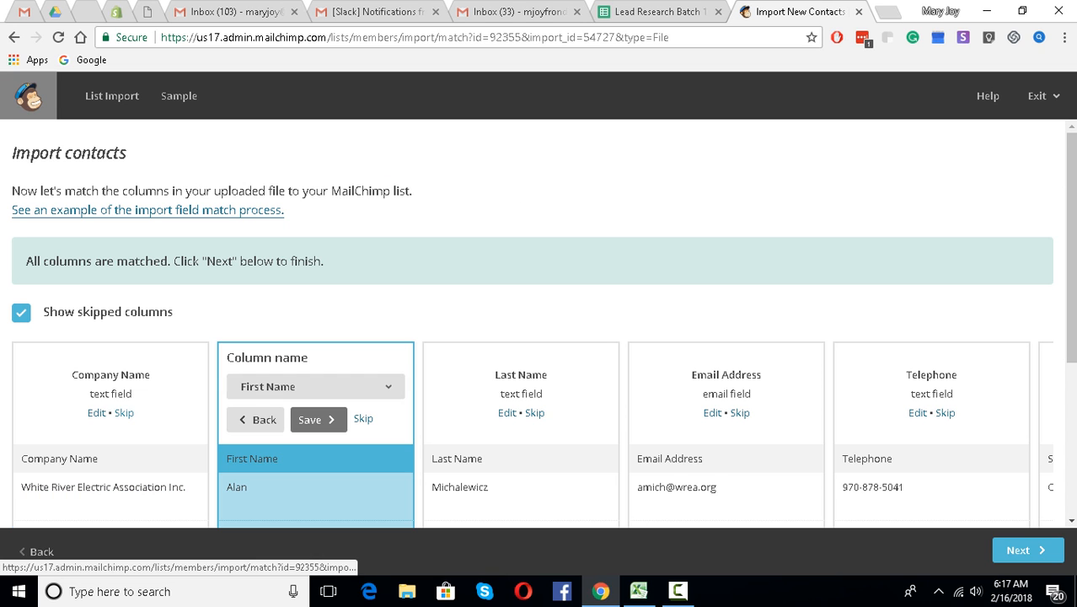
click(319, 419)
click(524, 419)
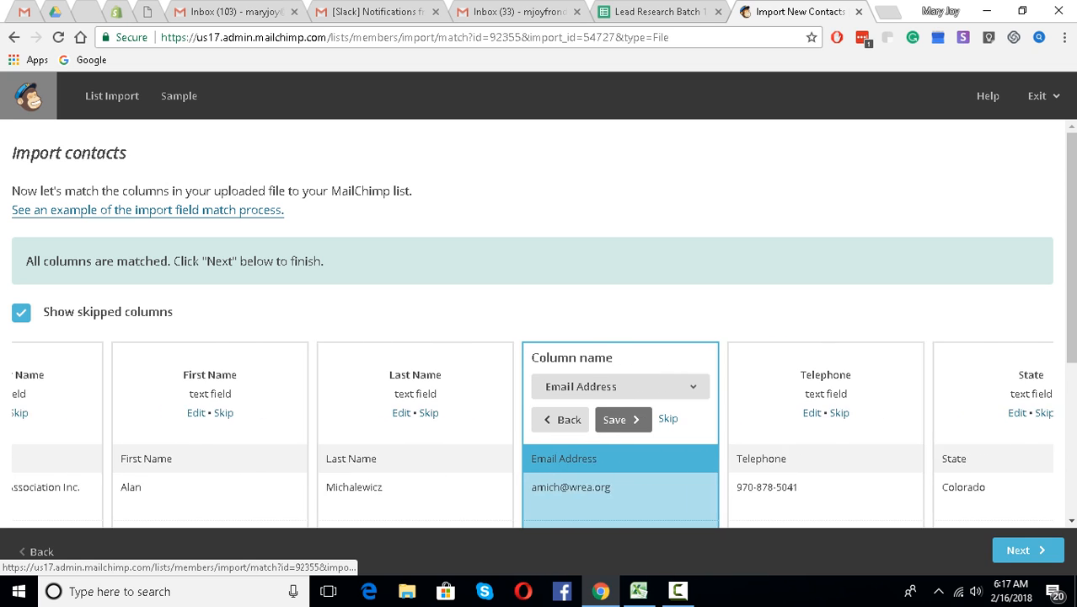
click(523, 419)
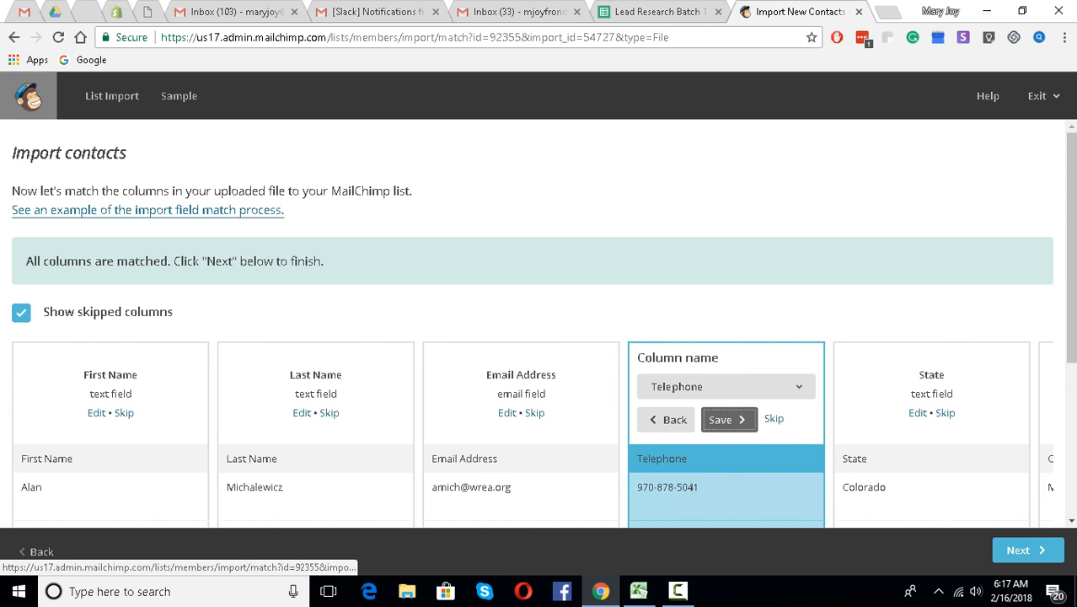
click(729, 419)
click(729, 418)
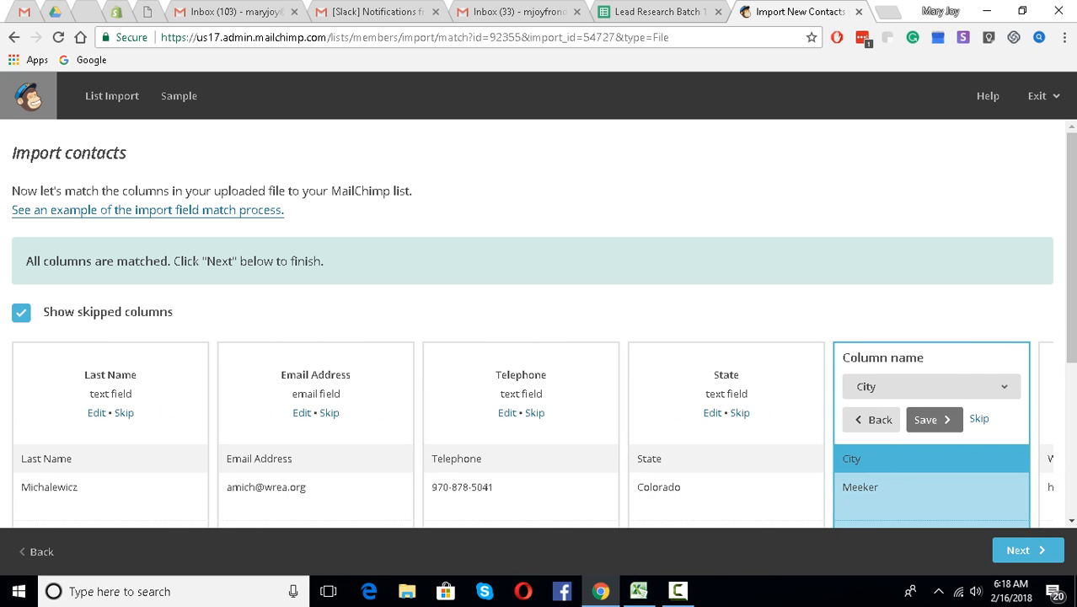
click(927, 419)
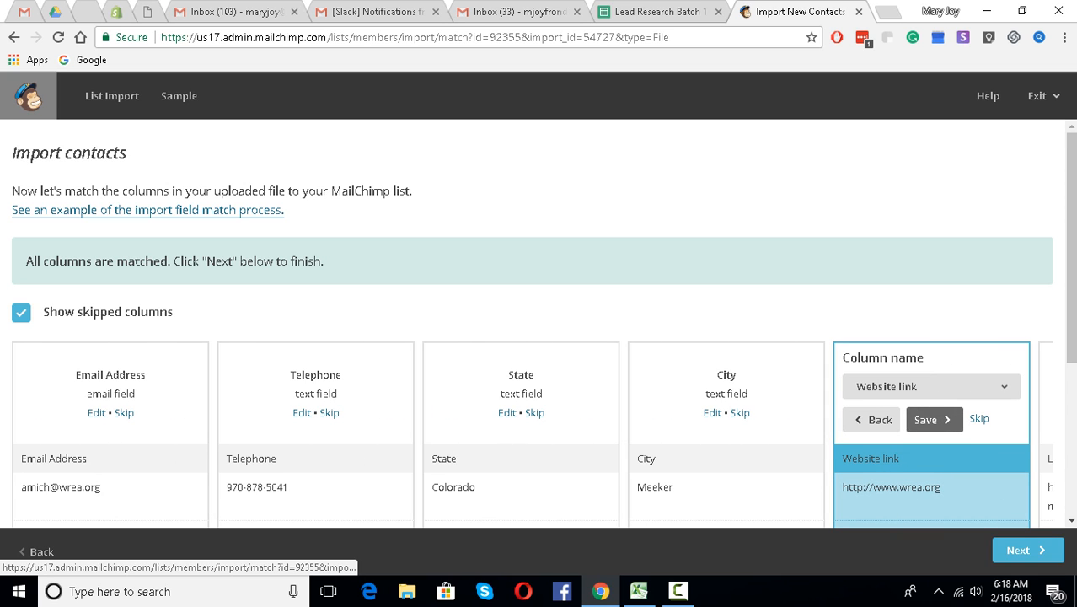
click(927, 419)
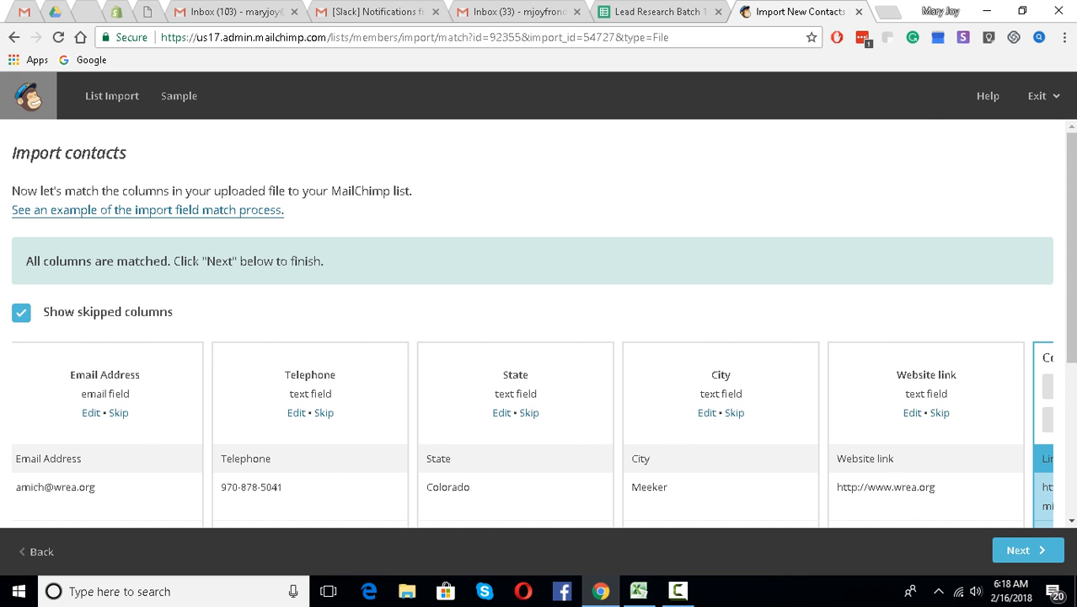
- Re-save the Linkedin match and continue to the review page showing 9 of 9 columns
scroll(927, 419, down, 3)
click(1047, 413)
click(1047, 413)
click(1047, 413)
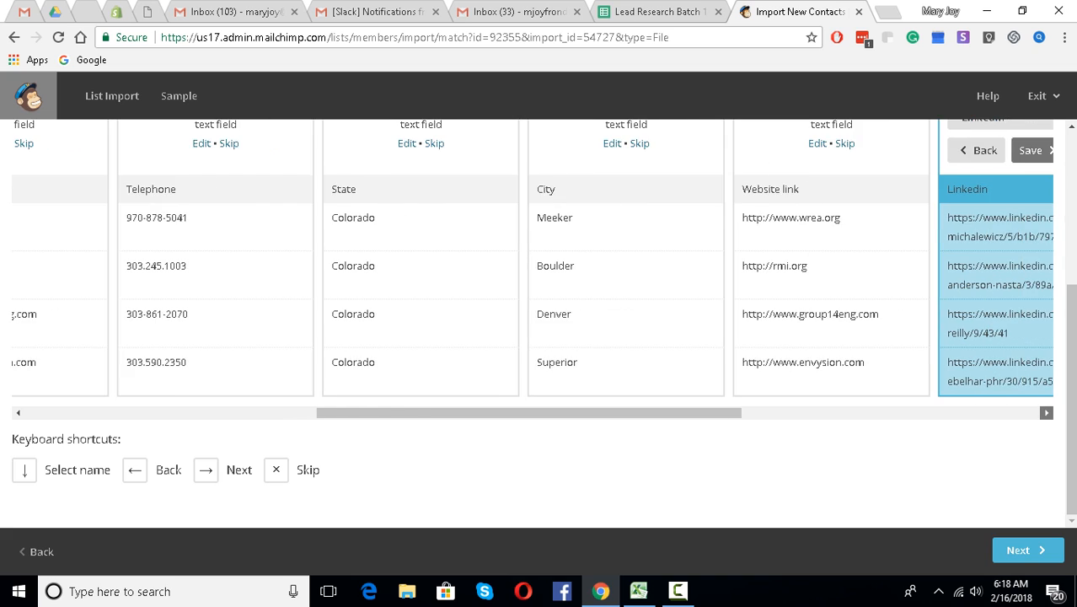
click(1046, 413)
scroll(532, 324, up, 3)
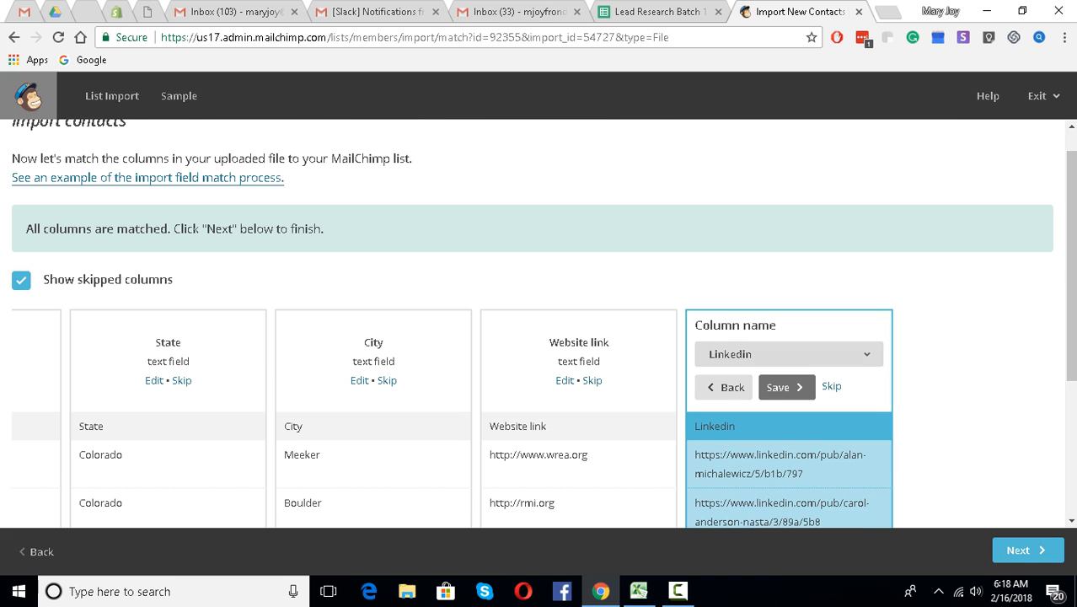
click(786, 387)
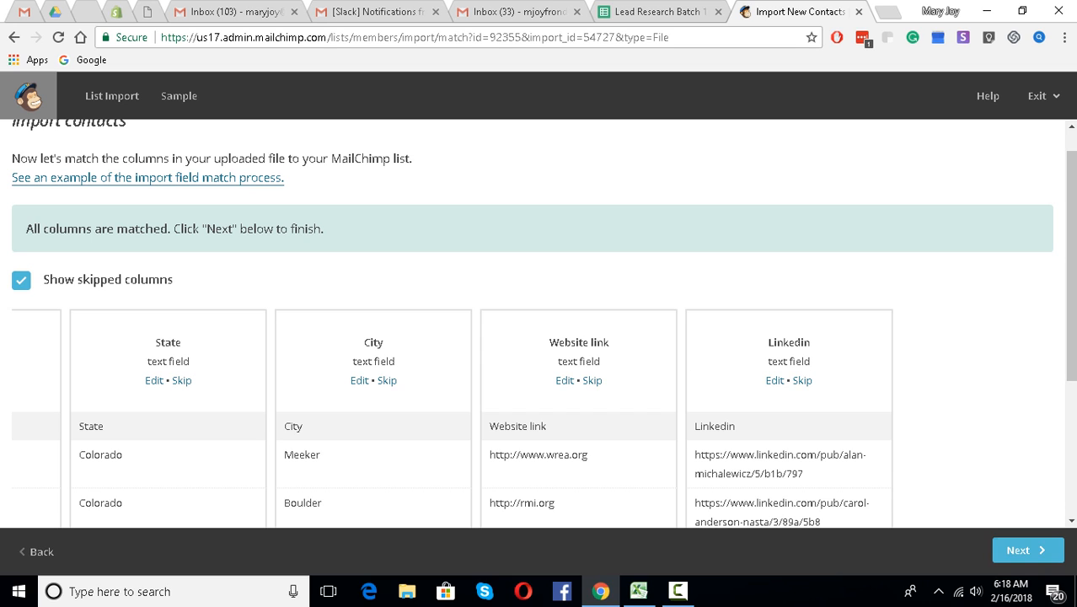
click(1027, 550)
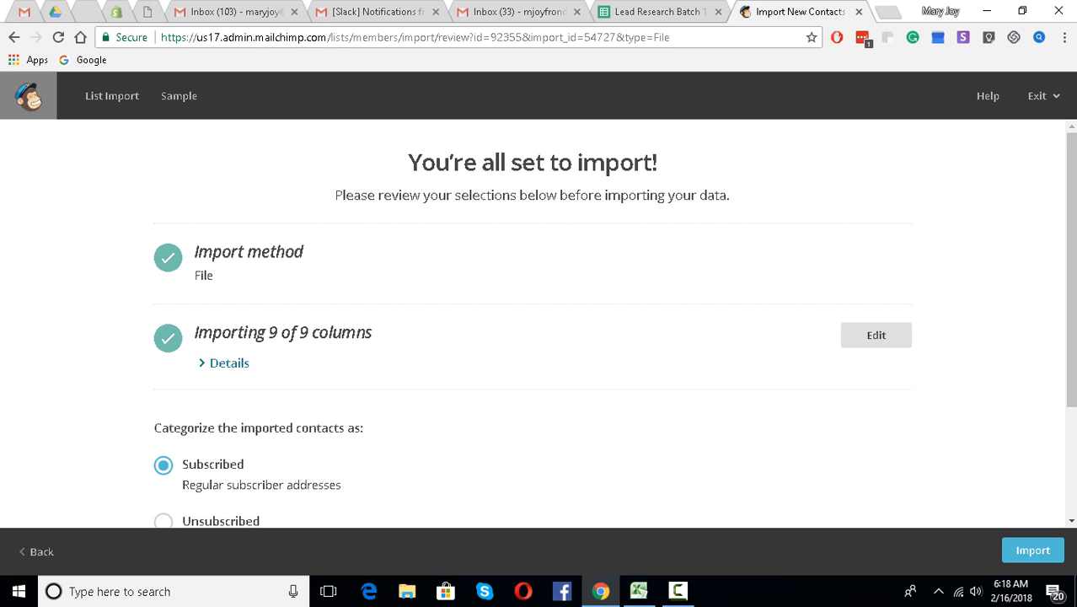
- Import the contacts into the Sample list with Subscribed status
scroll(533, 324, down, 2)
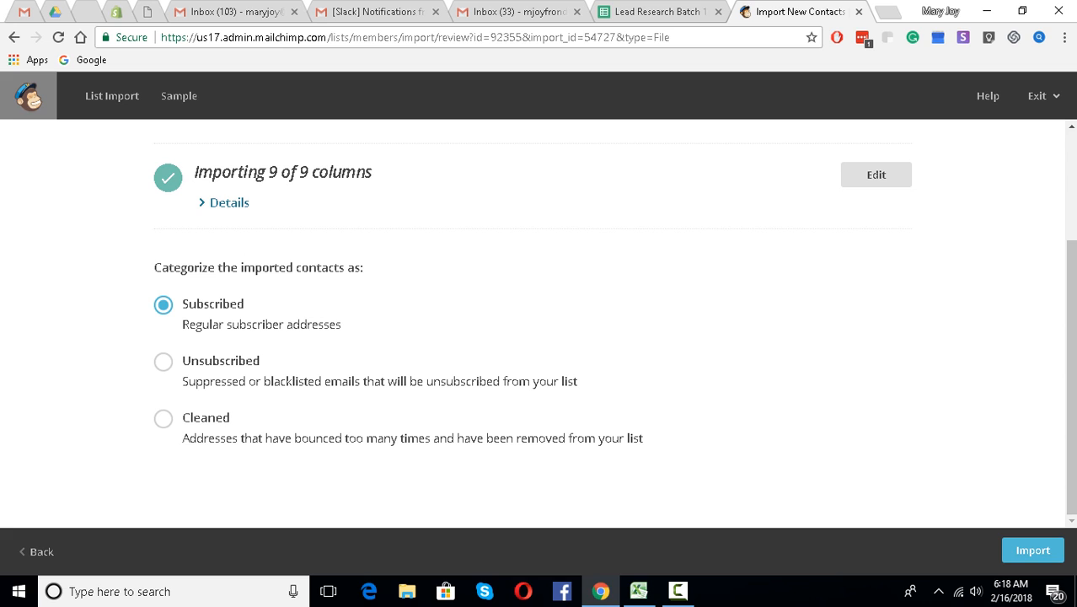
click(1032, 549)
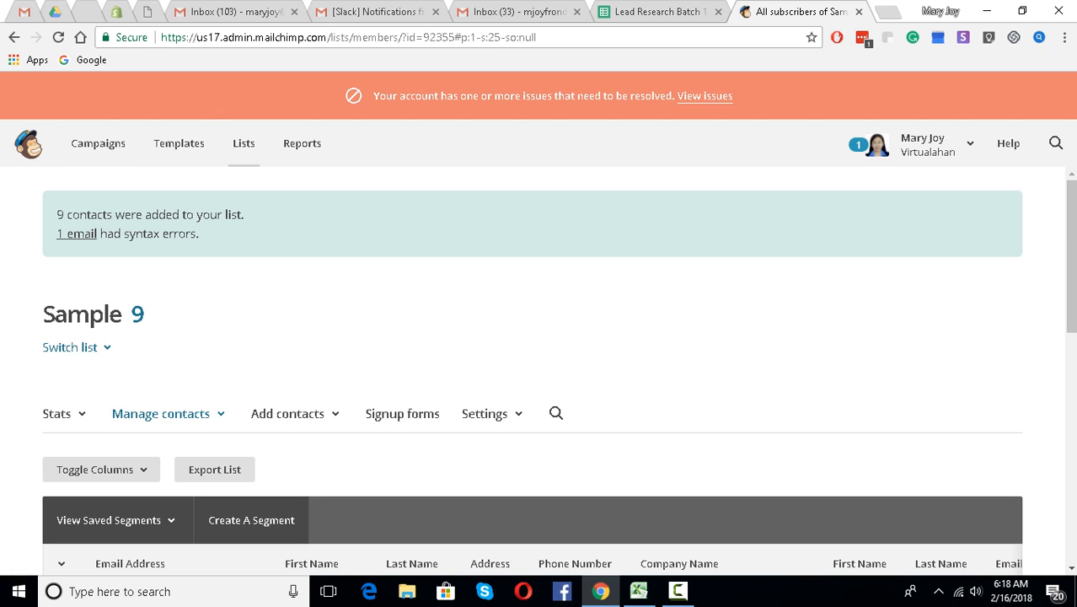
scroll(488, 257, down, 2)
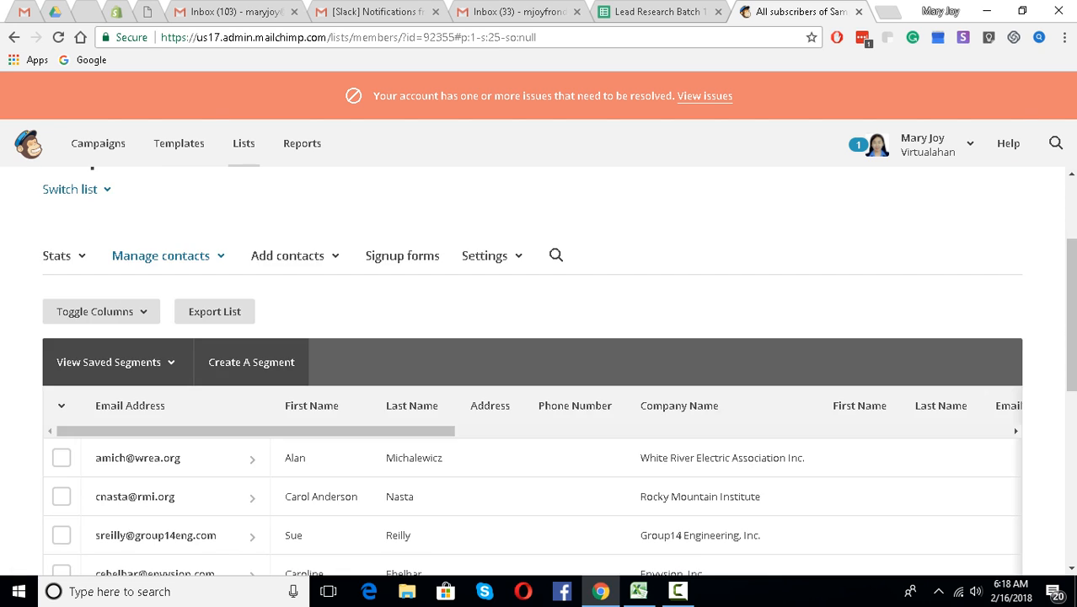
scroll(489, 257, down, 2)
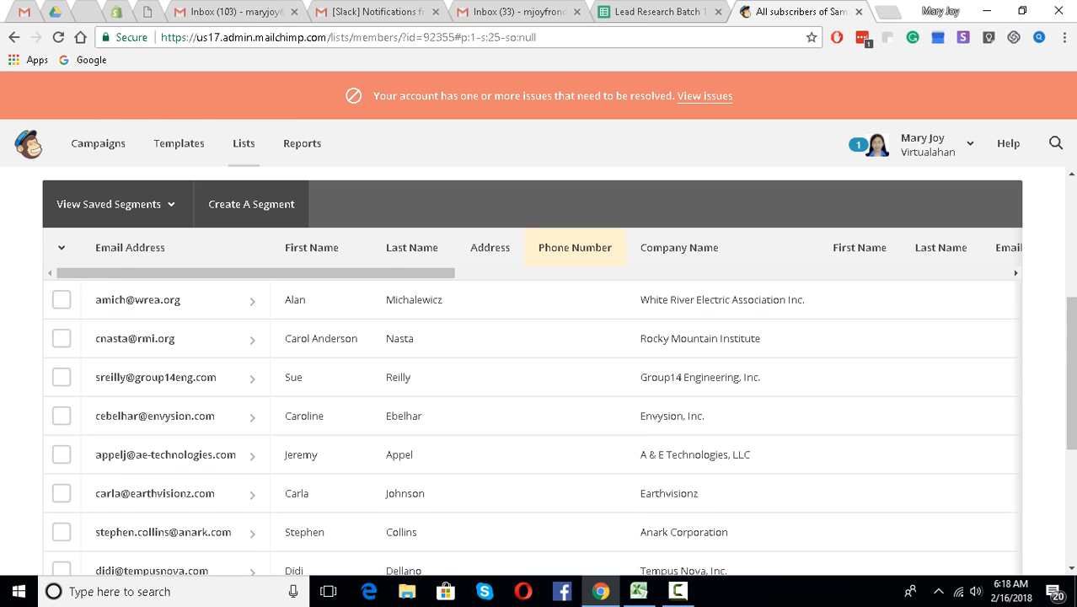
scroll(489, 354, down, 2)
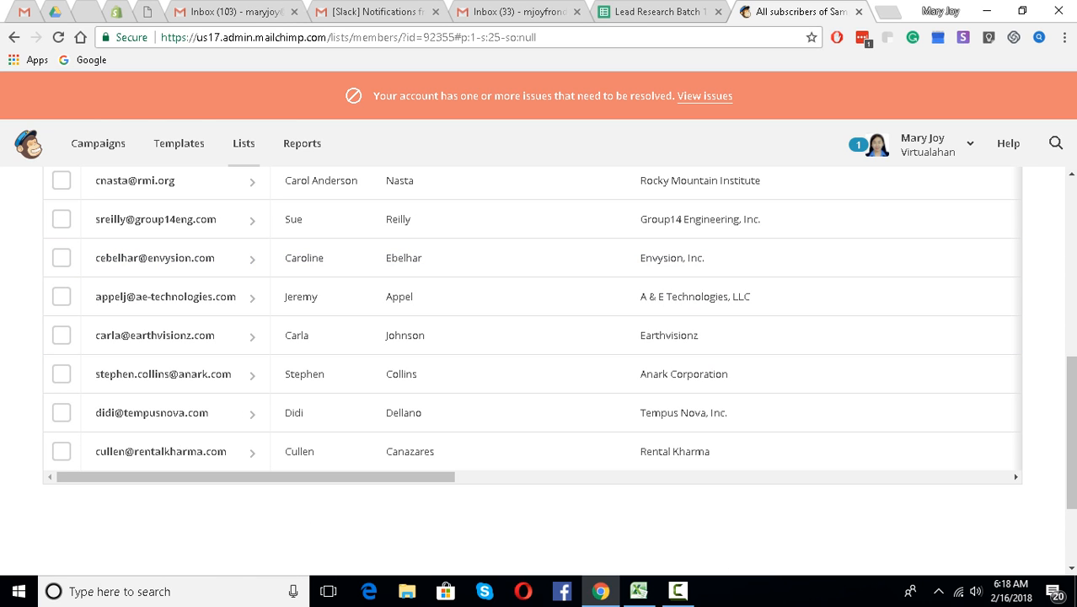
click(1015, 477)
click(1015, 477)
click(1015, 477)
click(1015, 477)
click(1016, 478)
click(1016, 477)
click(1016, 477)
click(1016, 477)
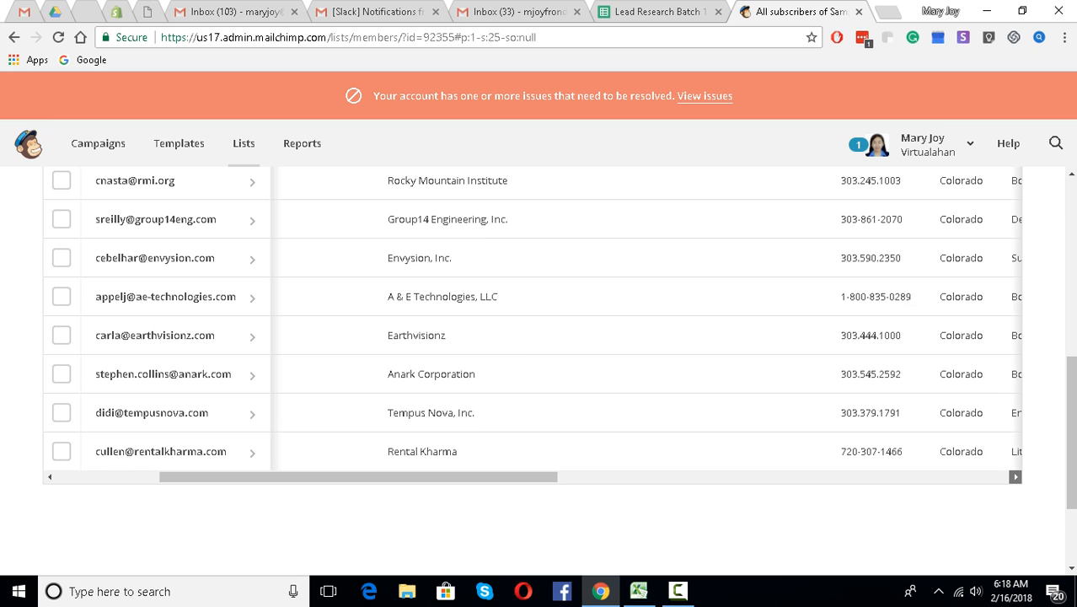
click(1016, 477)
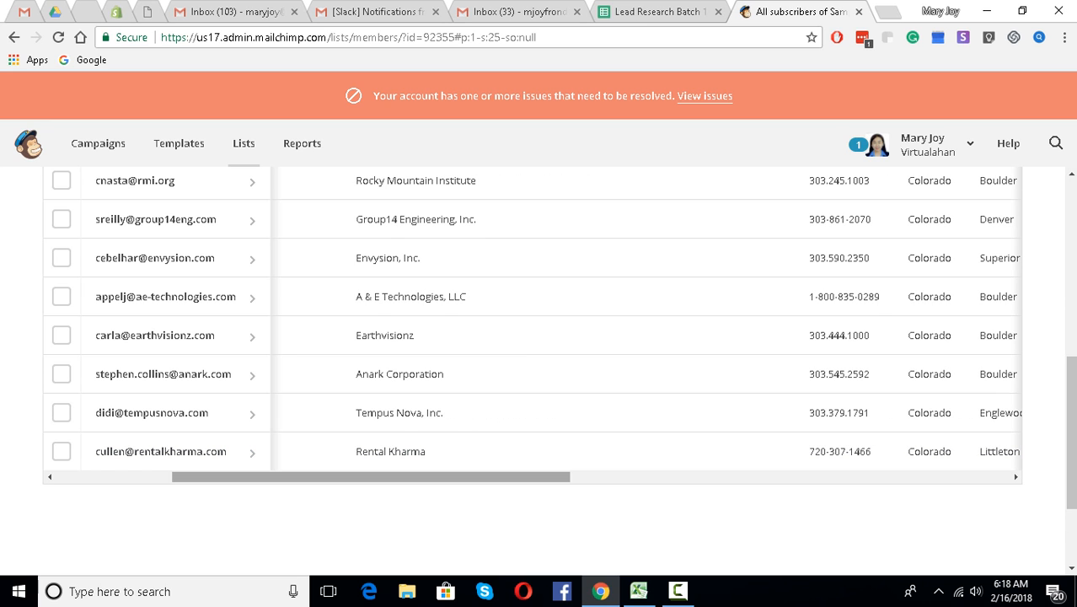
drag(405, 477, 287, 477)
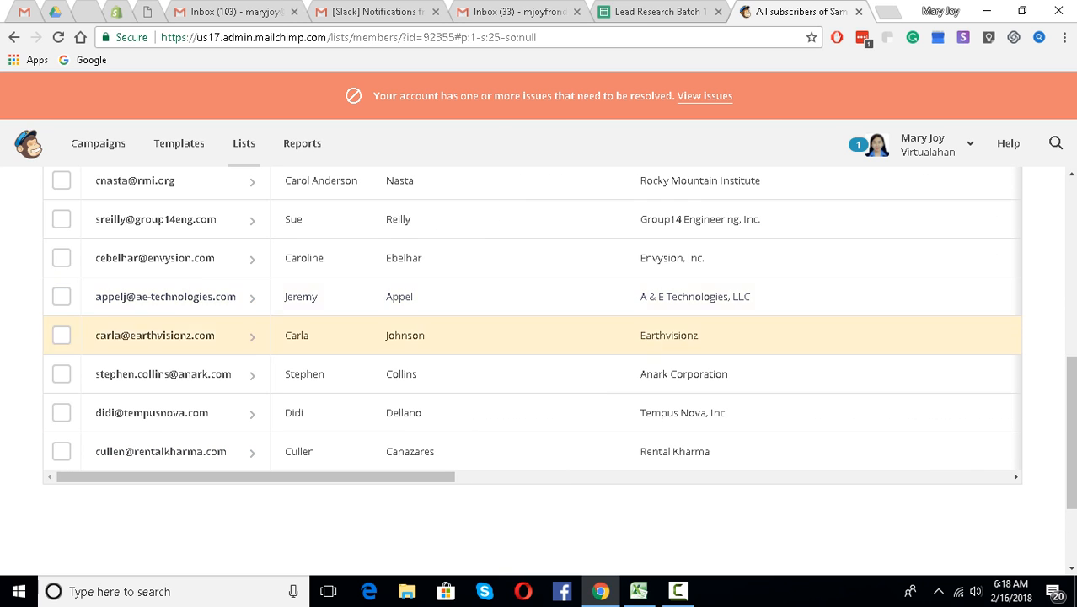
scroll(354, 335, up, 6)
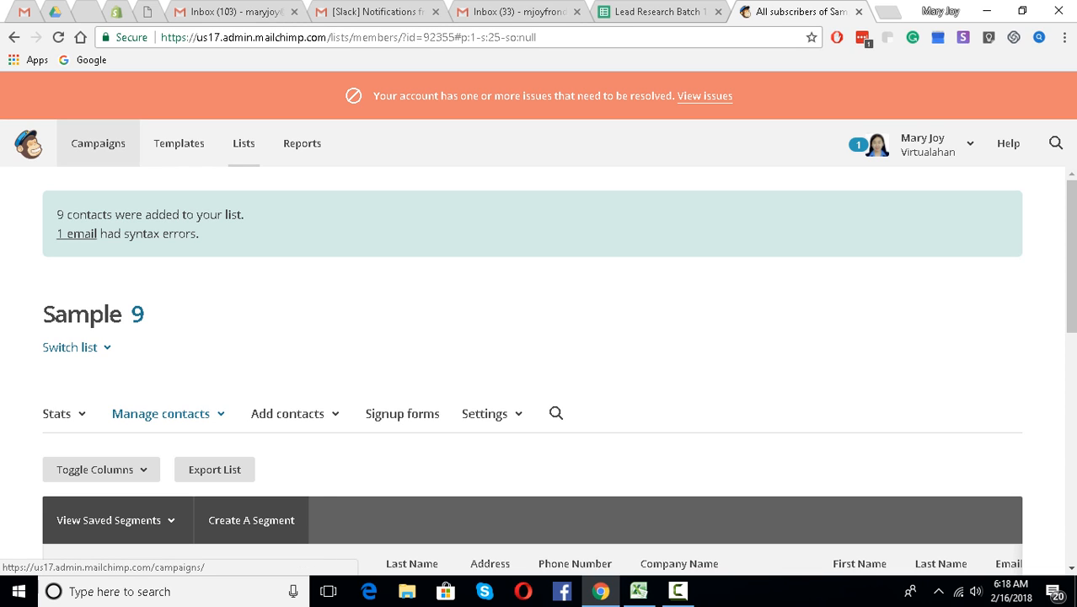
- Create a new email campaign named 'Piso Fare' from the Campaigns page and begin its draft
click(98, 143)
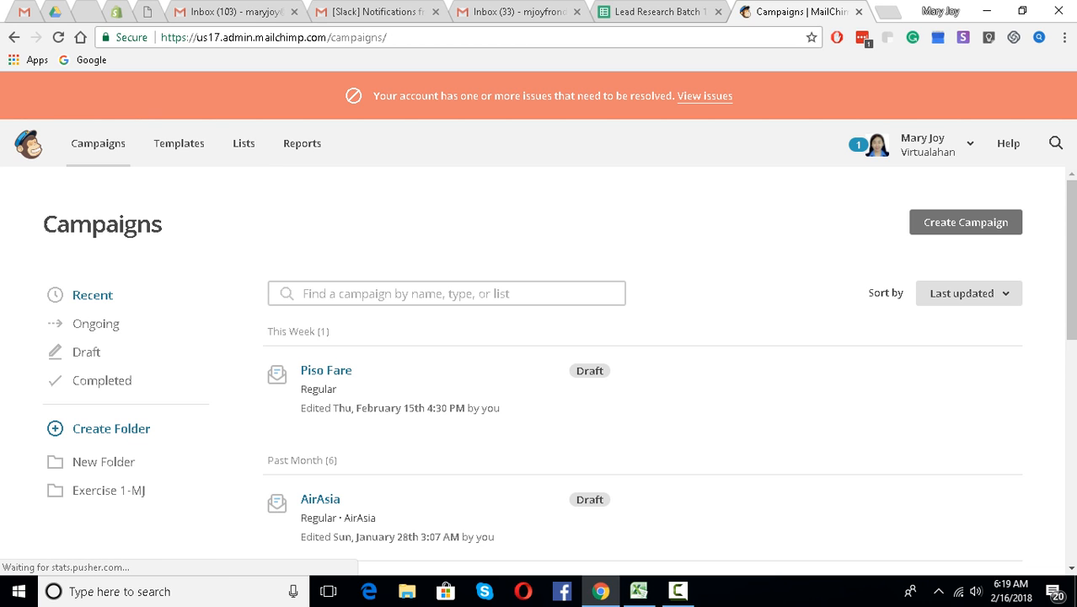
click(965, 222)
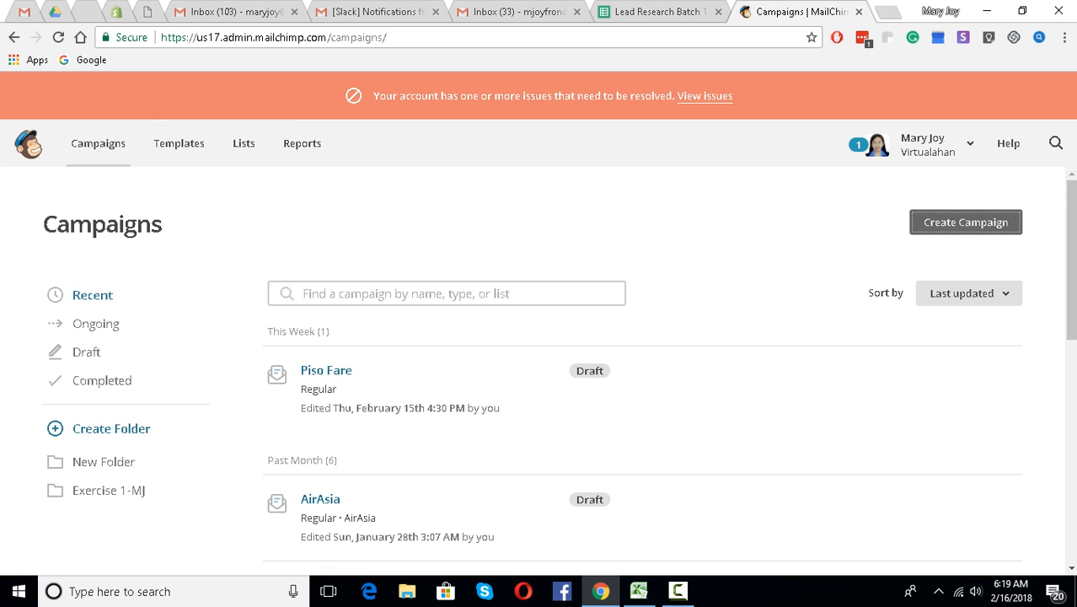
scroll(539, 365, down, 1)
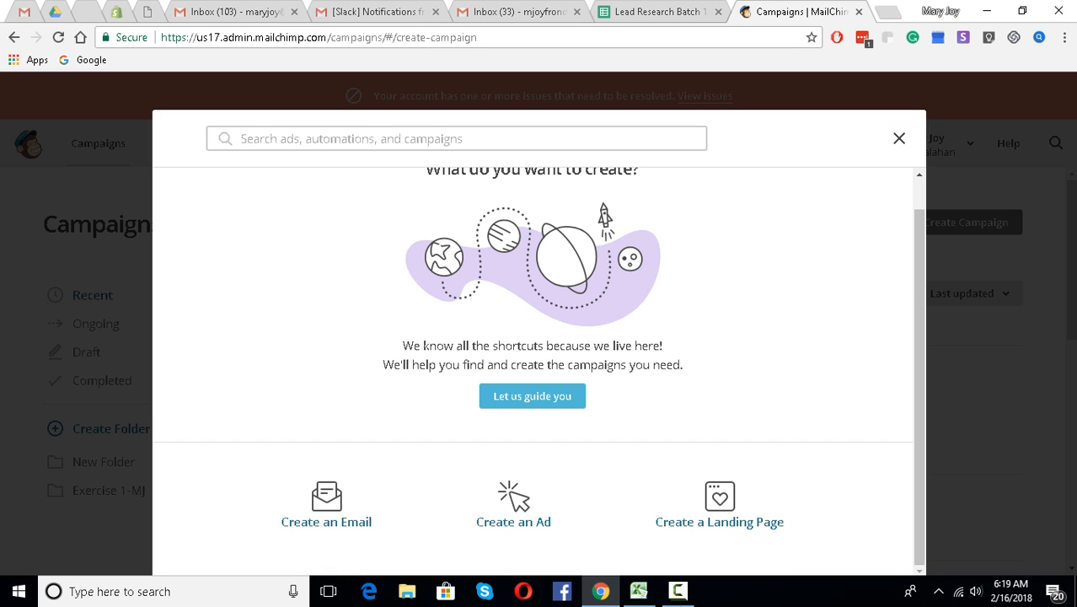
click(327, 506)
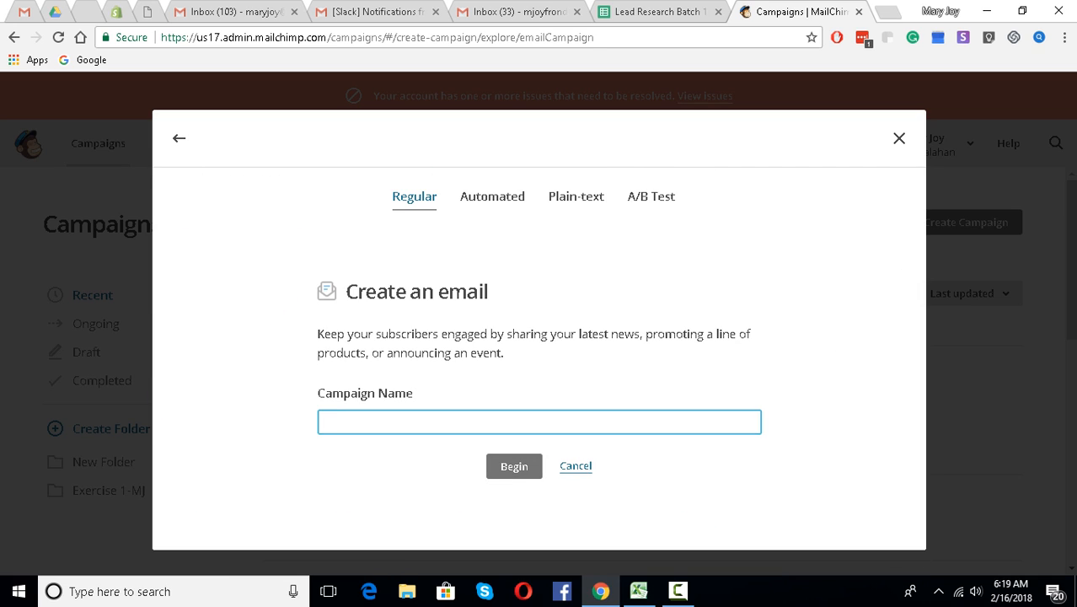
text(Piso)
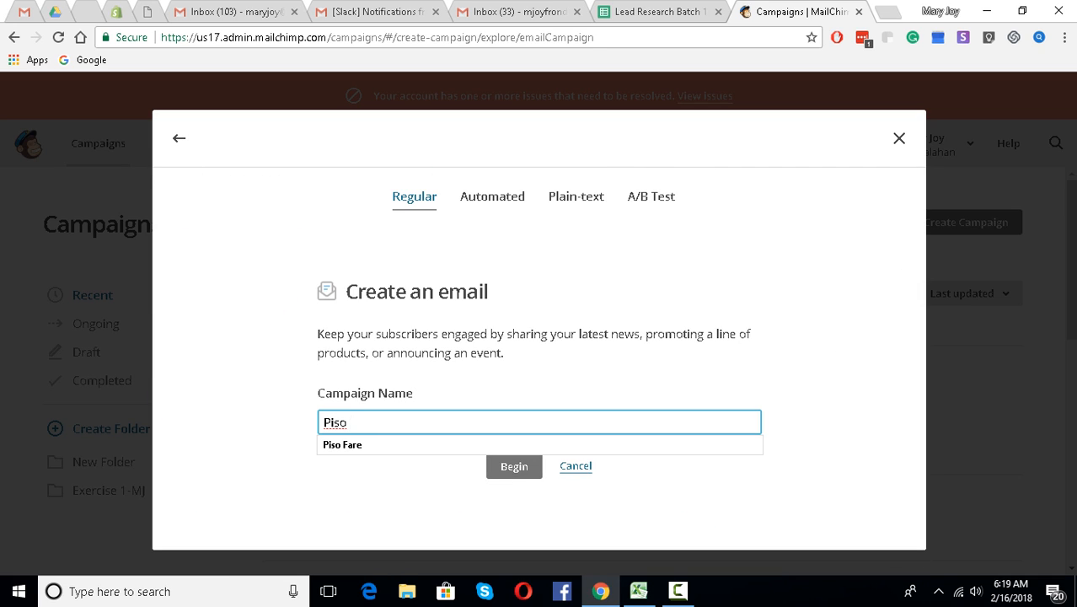
key(Down)
key(Return)
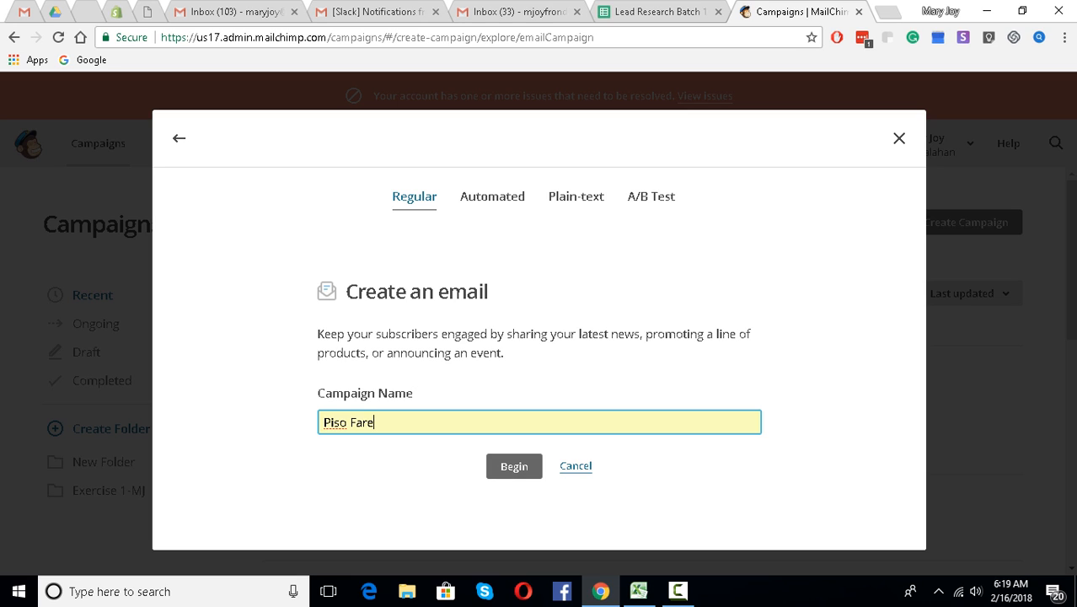
key(Return)
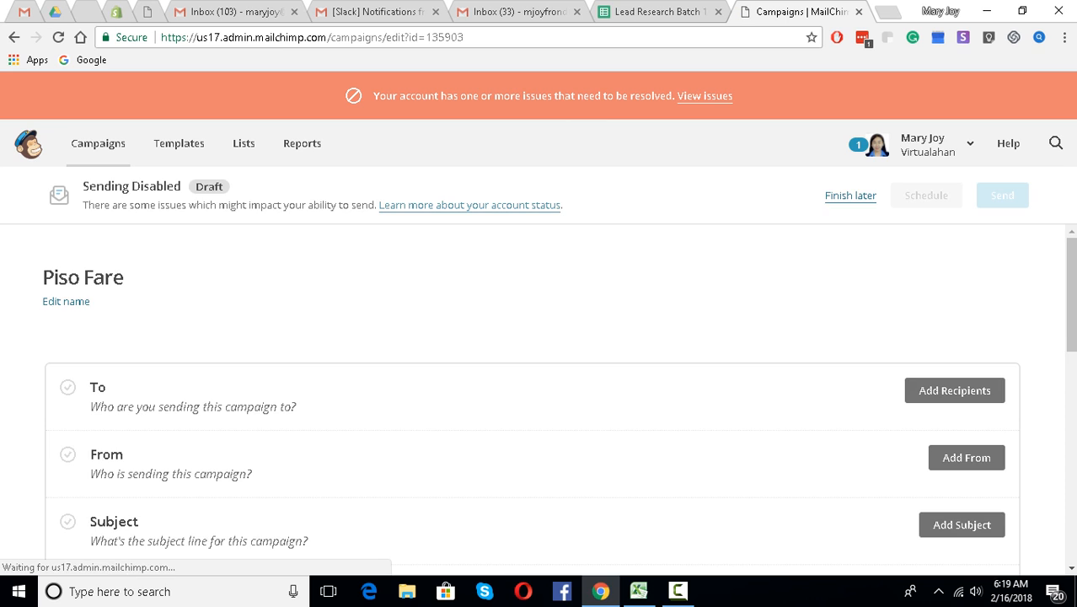
- Set the recipients to the Sample list's 9 subscribed contacts and save
click(955, 391)
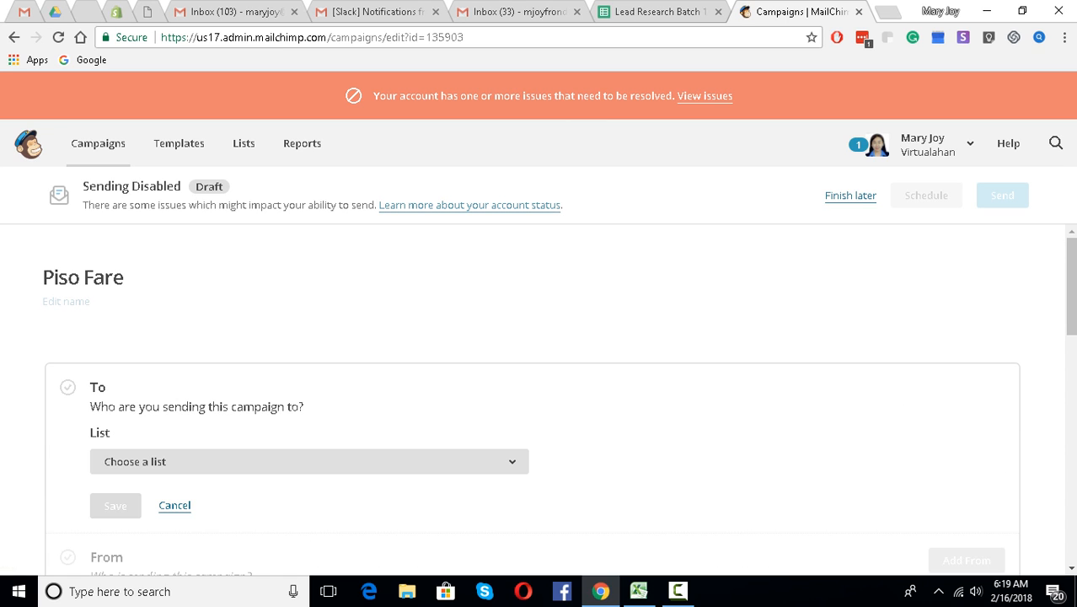
click(310, 461)
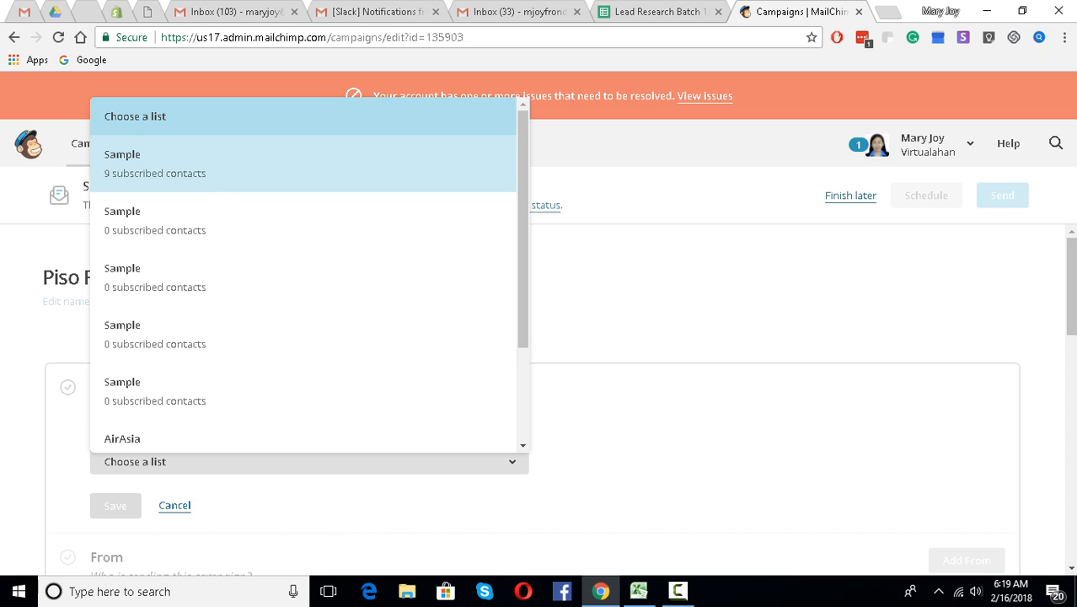
click(168, 164)
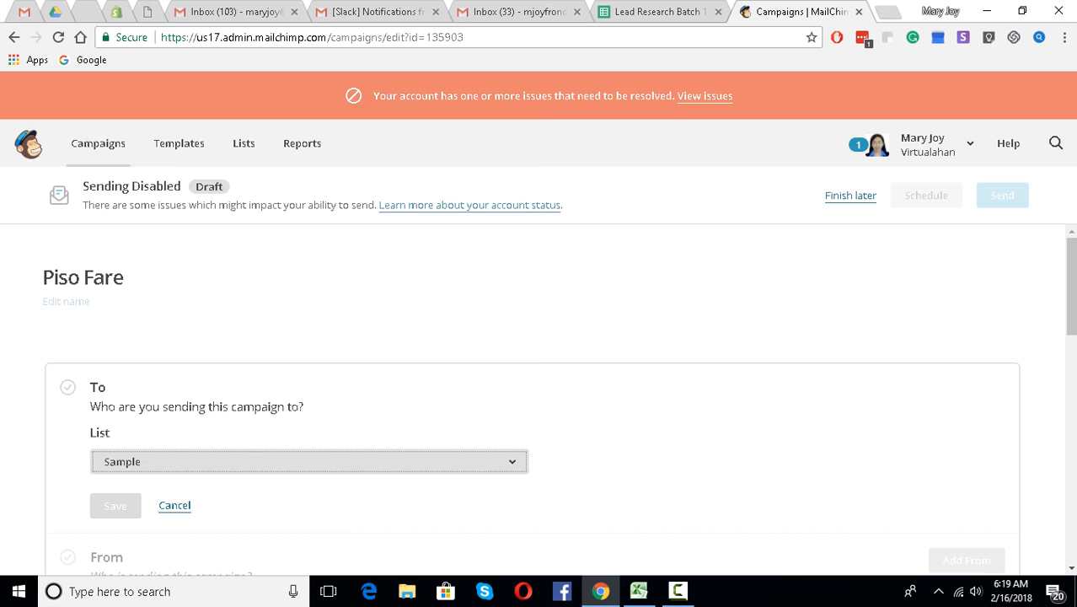
scroll(533, 399, down, 2)
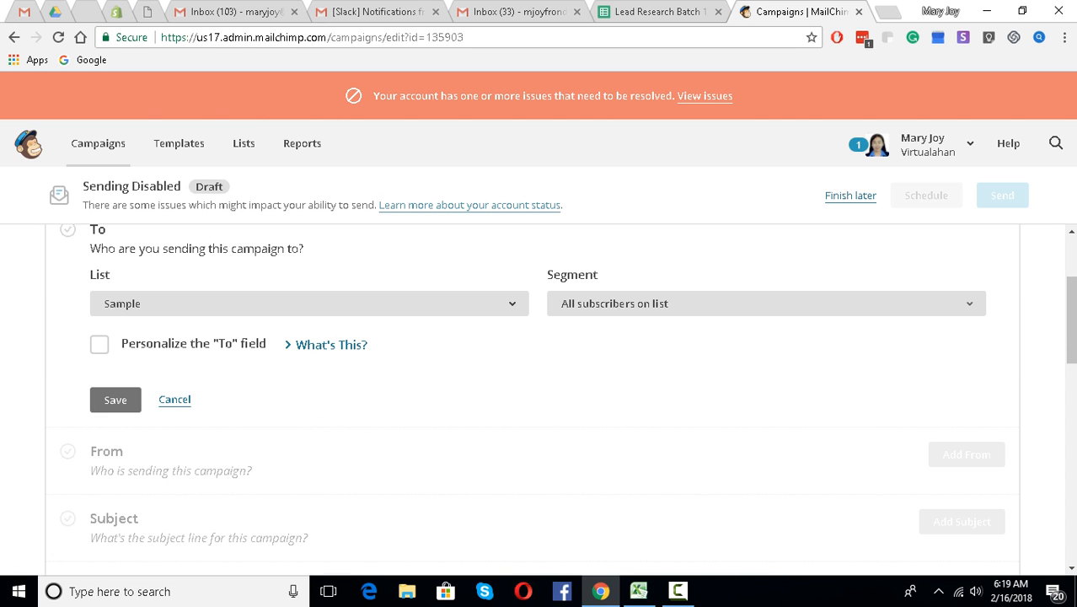
scroll(533, 396, down, 1)
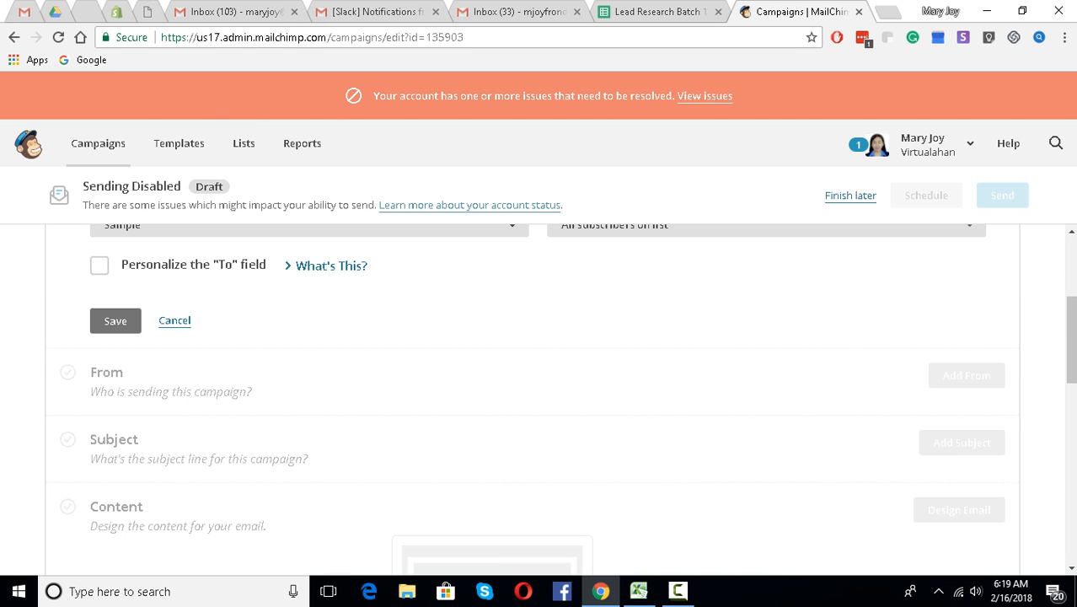
click(115, 320)
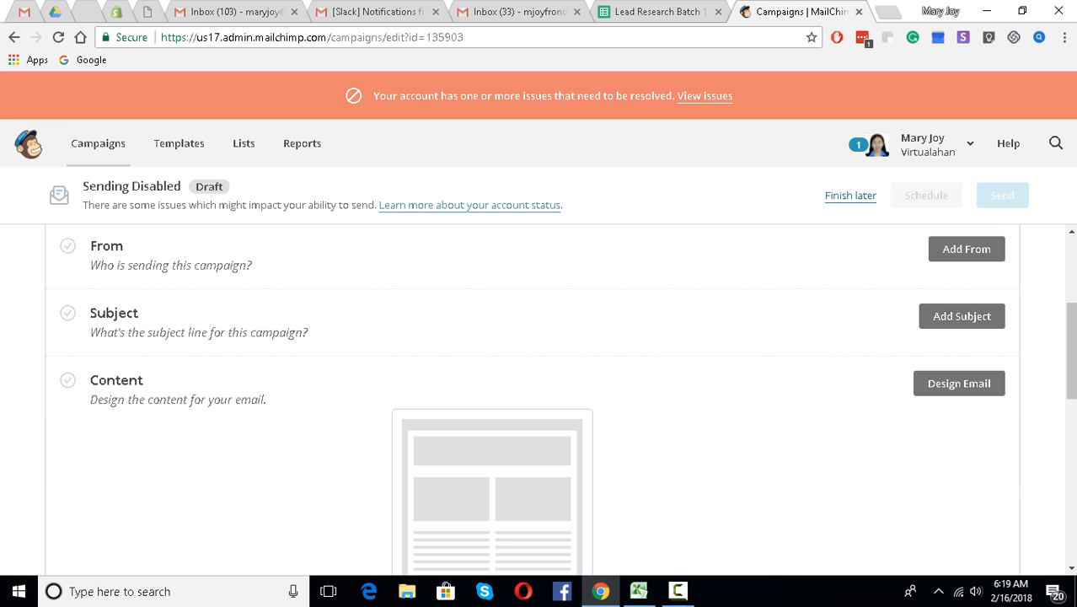
scroll(533, 396, up, 3)
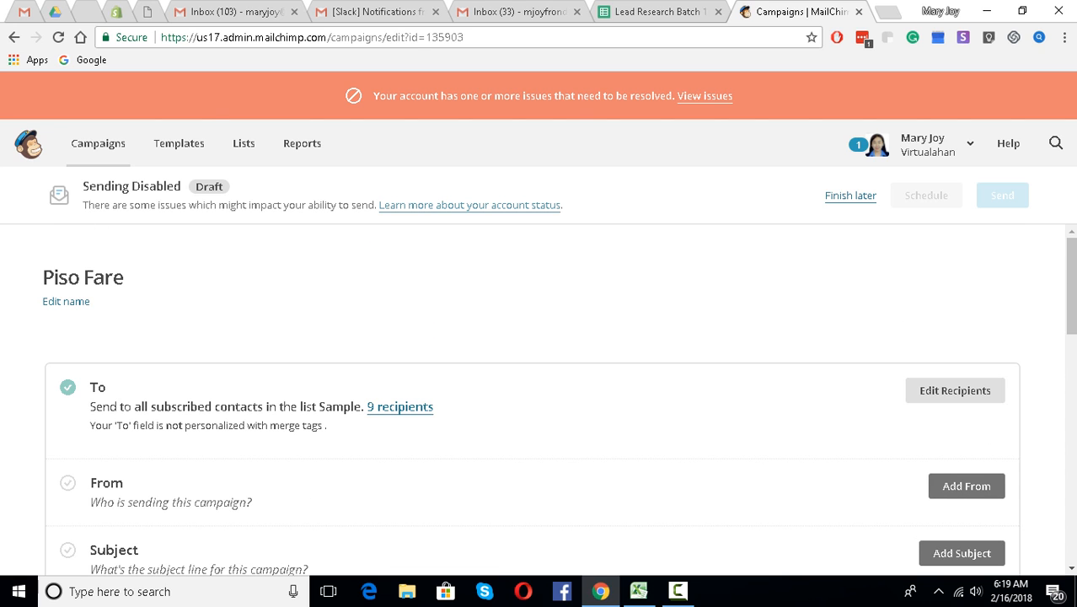
scroll(533, 396, down, 1)
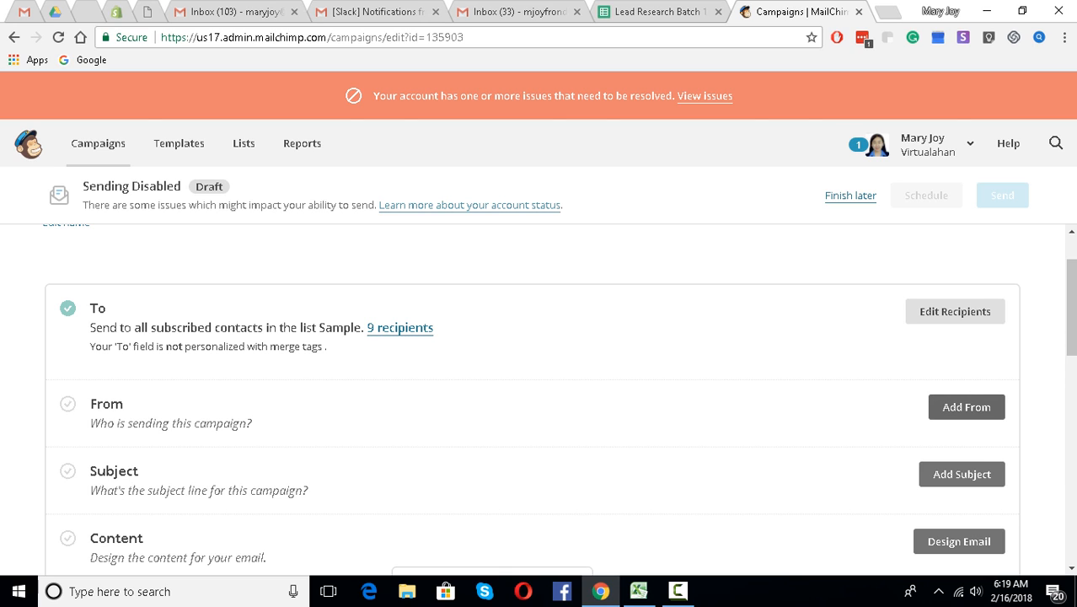
click(967, 407)
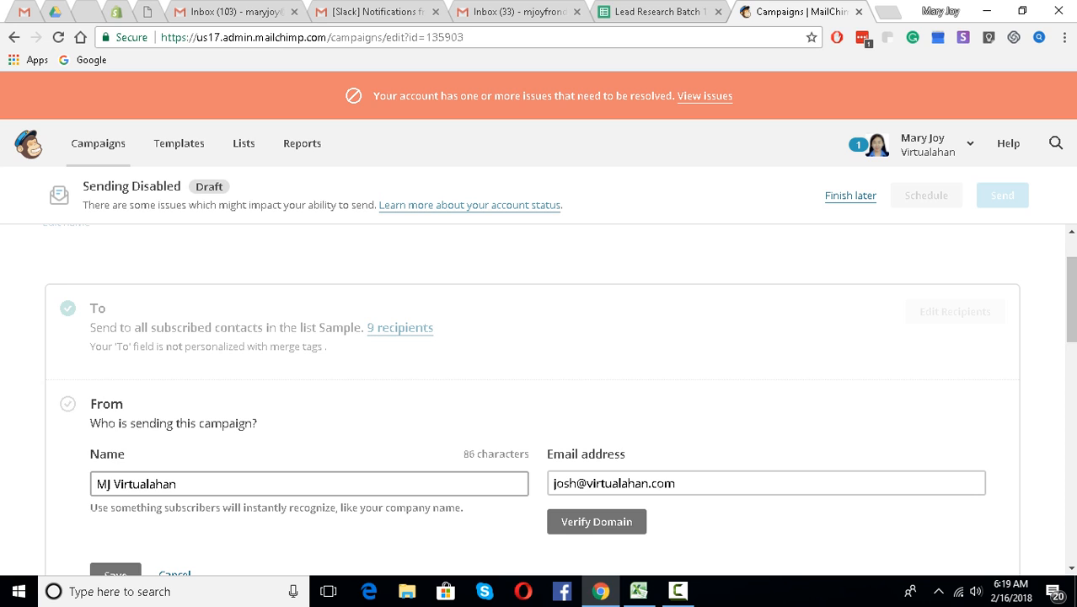
- Replace the sender e-mail address with a new one and save the From details
scroll(539, 396, down, 4)
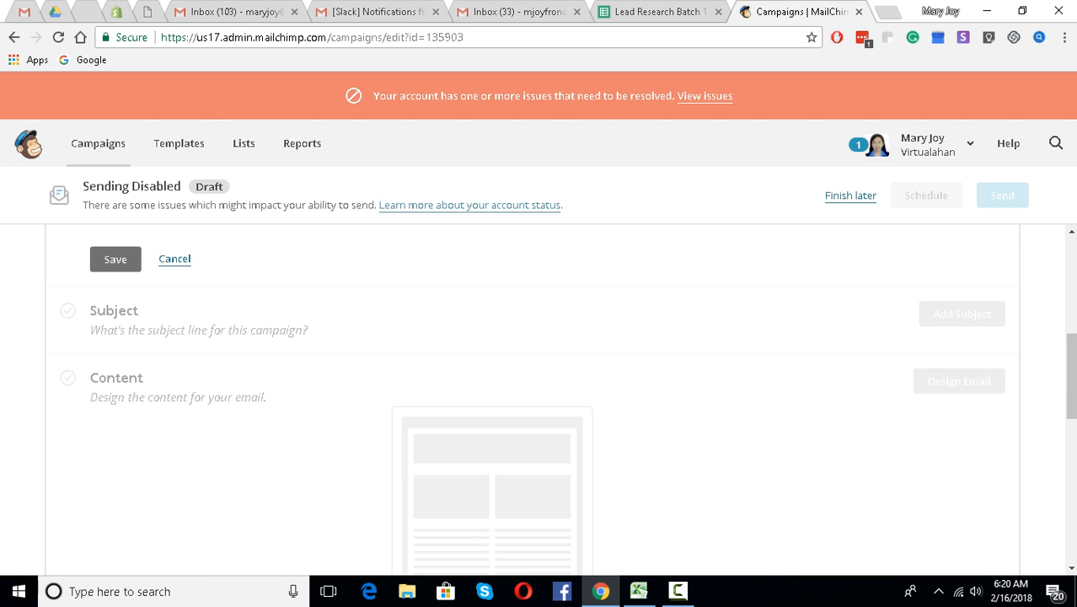
click(116, 260)
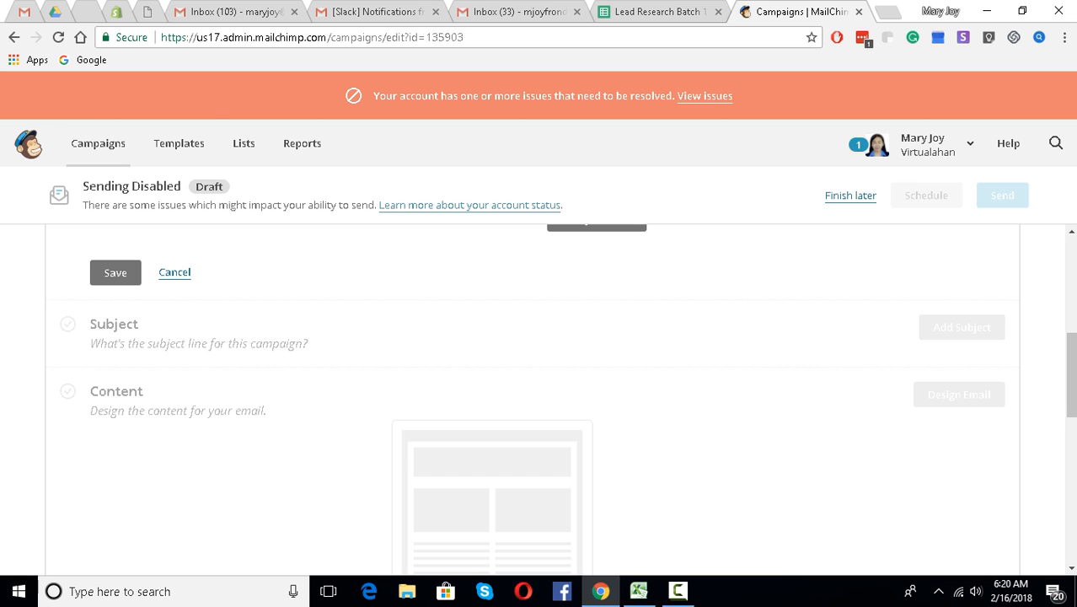
click(116, 273)
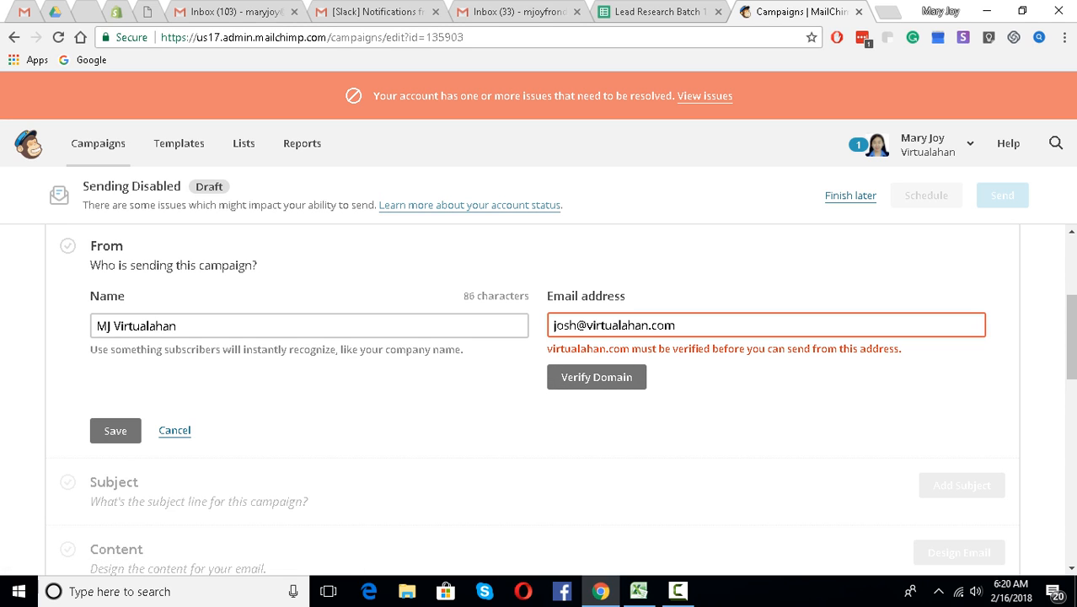
key(ctrl+a)
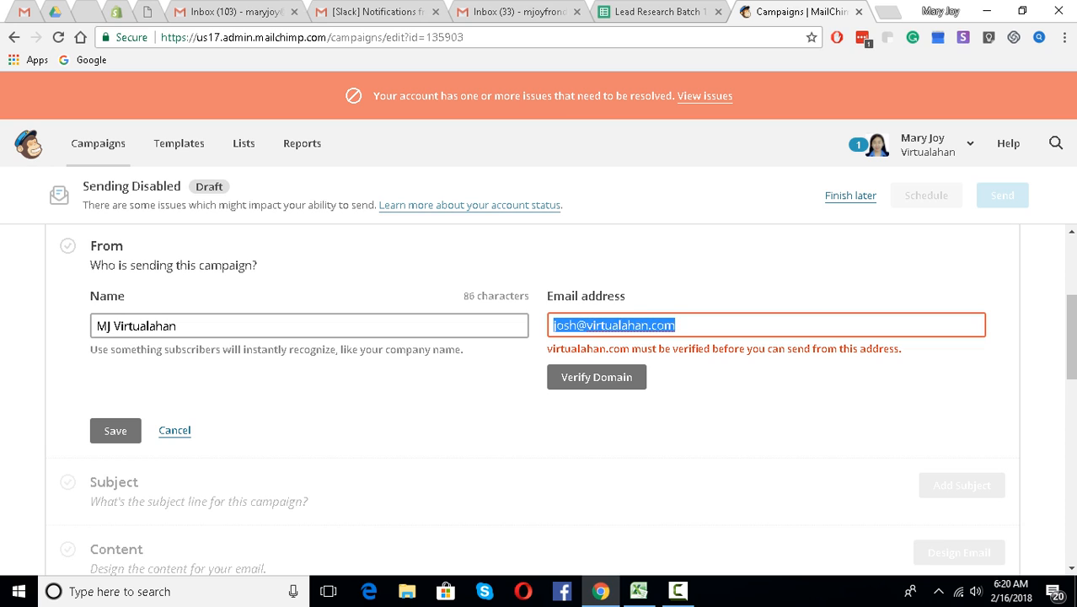
key(BackSpace)
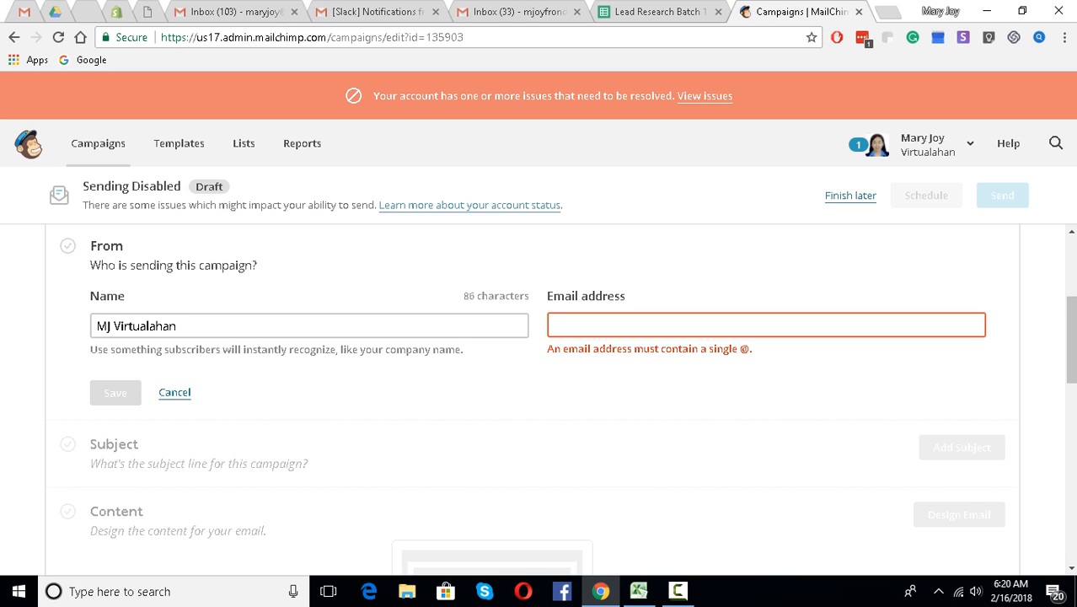
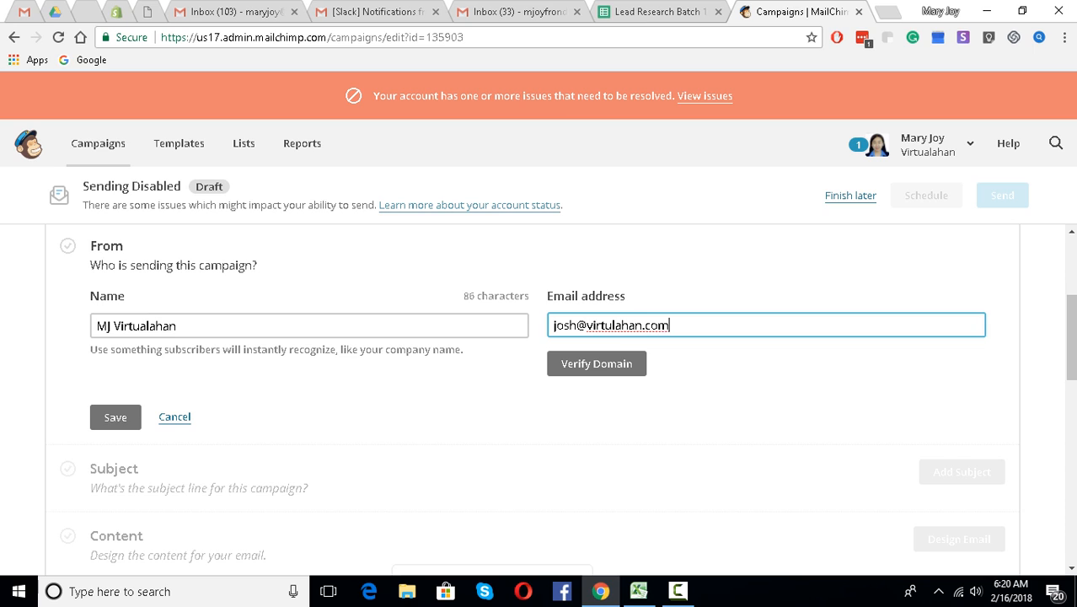
key(Return)
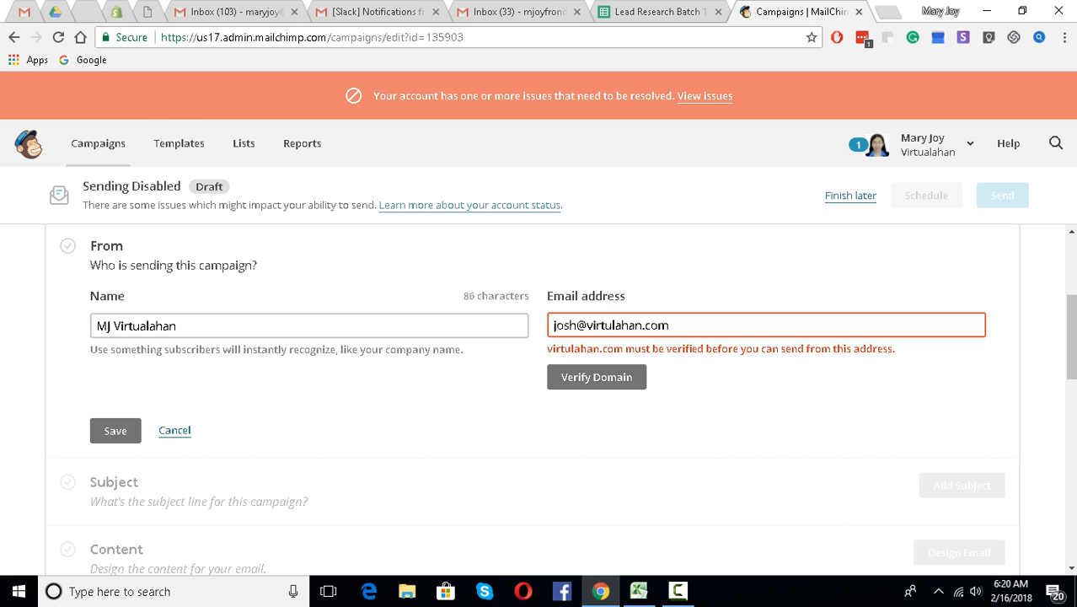
- Send a verification e-mail for the sender address's domain
click(596, 376)
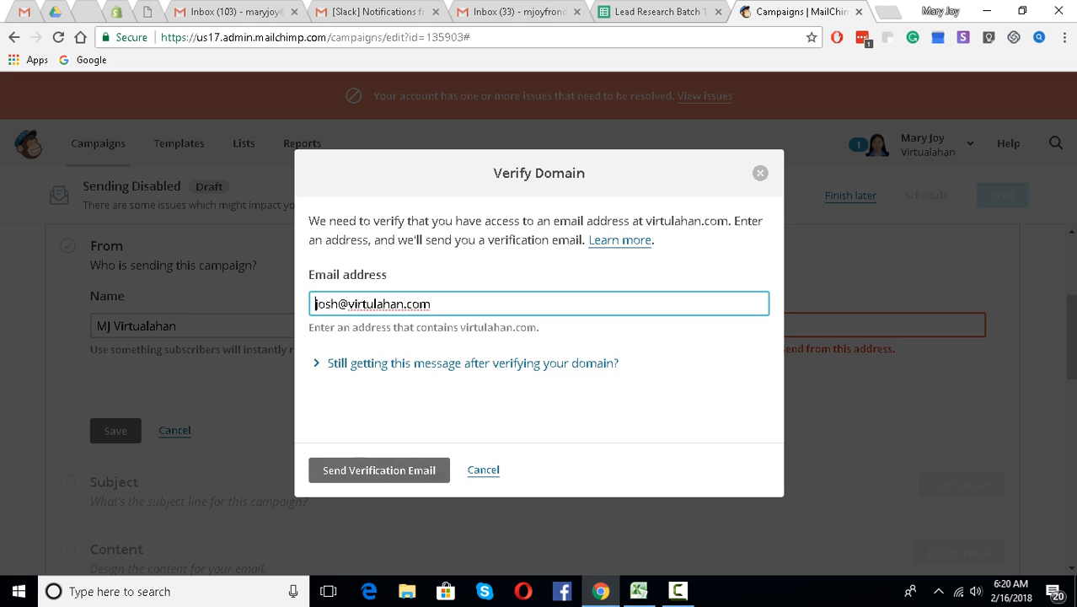
key(Tab)
key(Return)
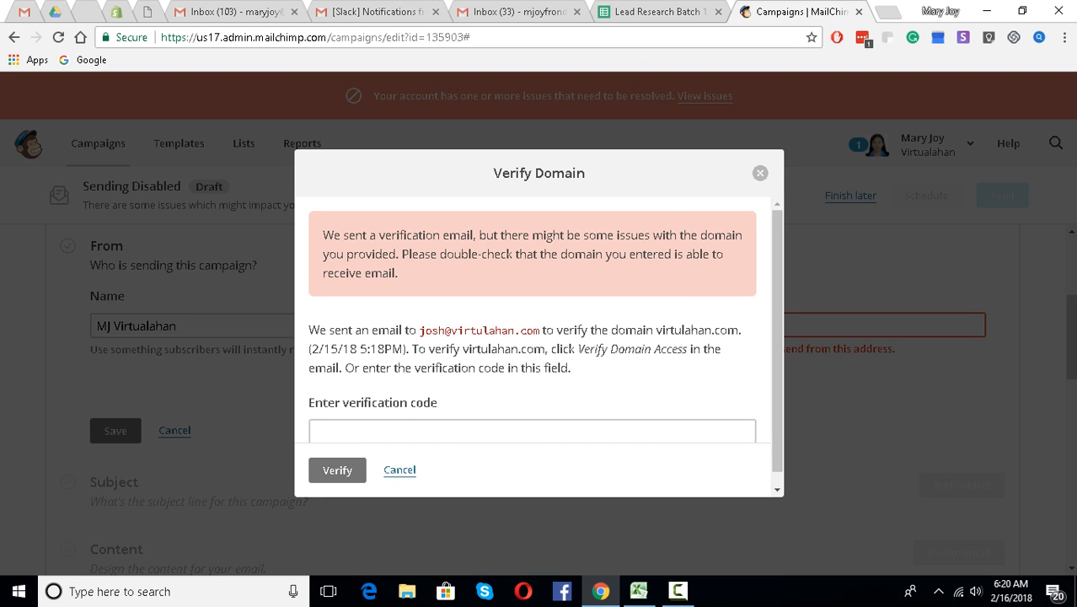
- Close the verification-code prompt, retry saving the sender, and review the From section
key(Escape)
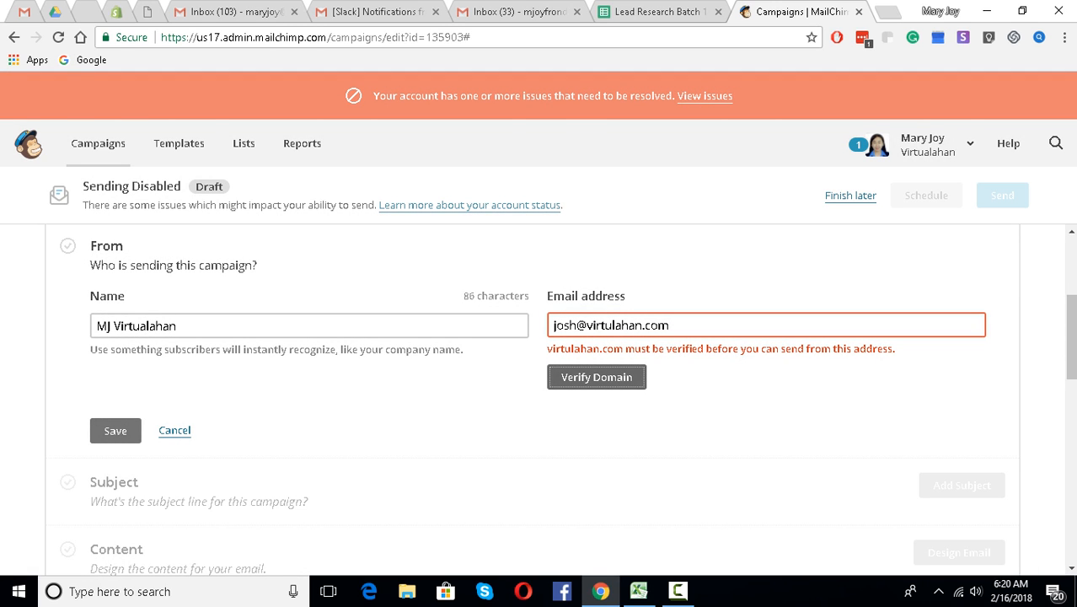
key(Tab)
key(Return)
scroll(533, 399, down, 2)
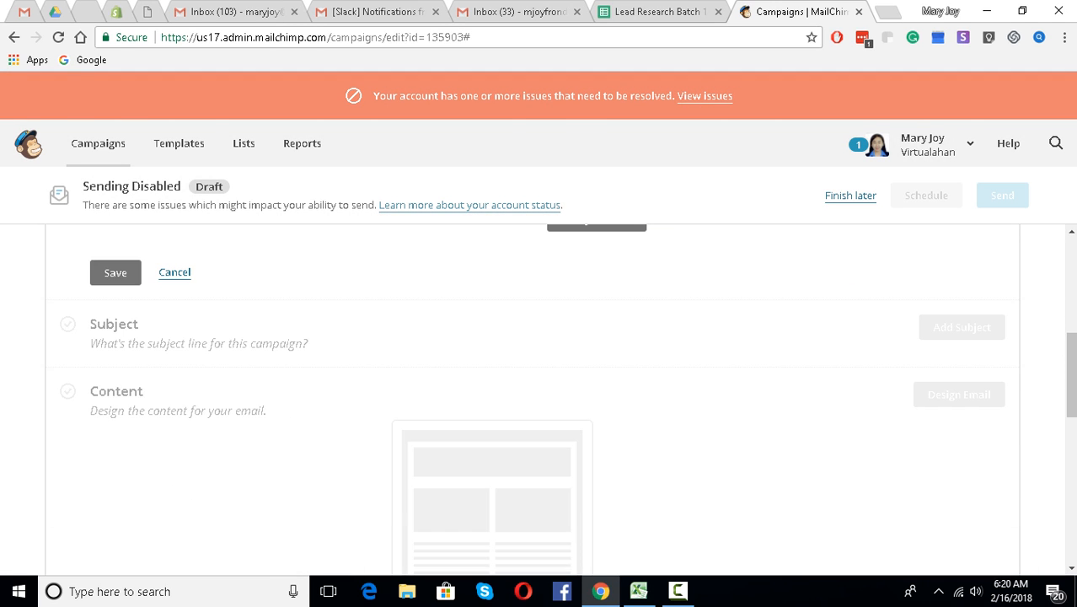
scroll(533, 400, up, 2)
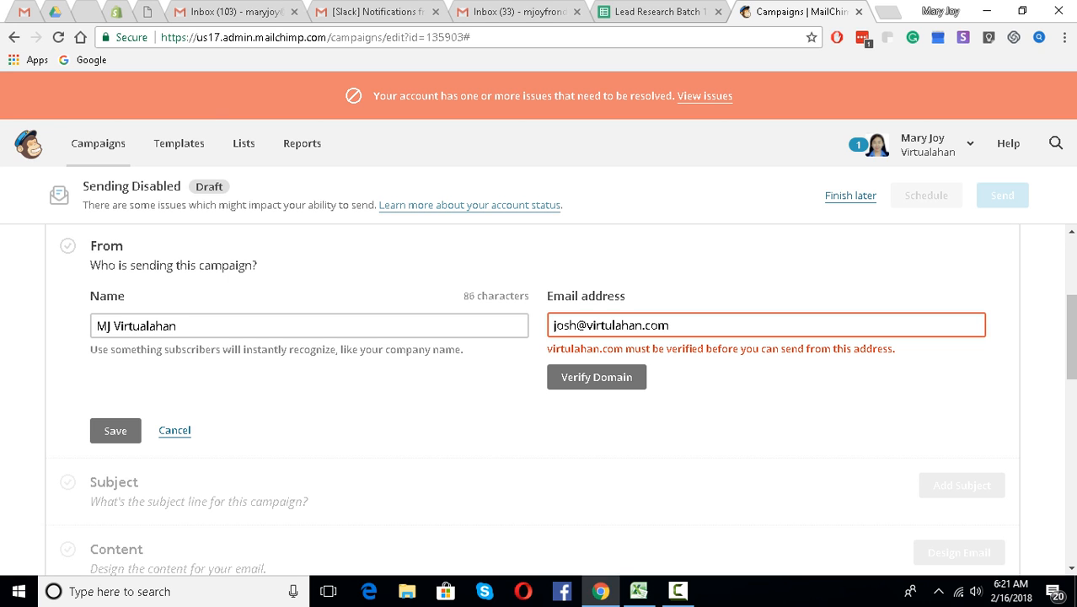
scroll(539, 379, down, 2)
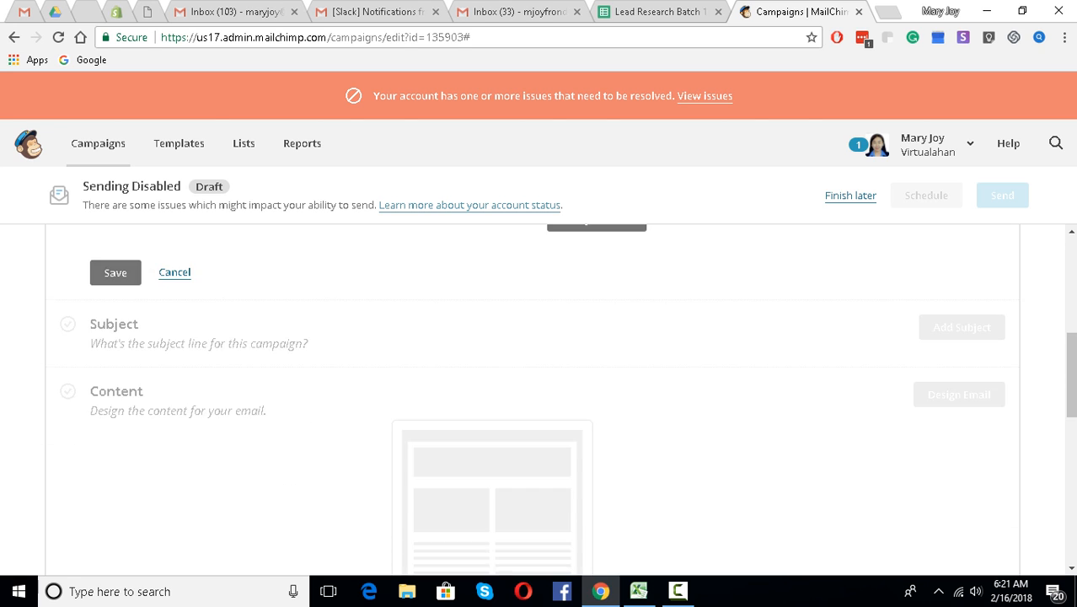
scroll(540, 379, up, 3)
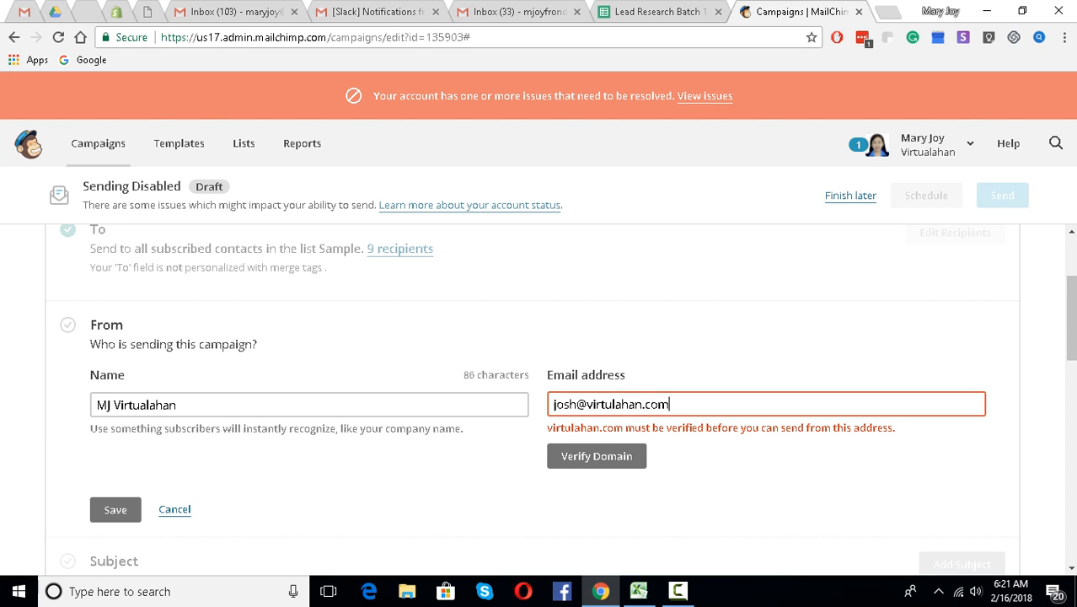
- Retype the sender e-mail address twice, then cancel the From form without saving
key(ctrl+a)
key(BackSpace)
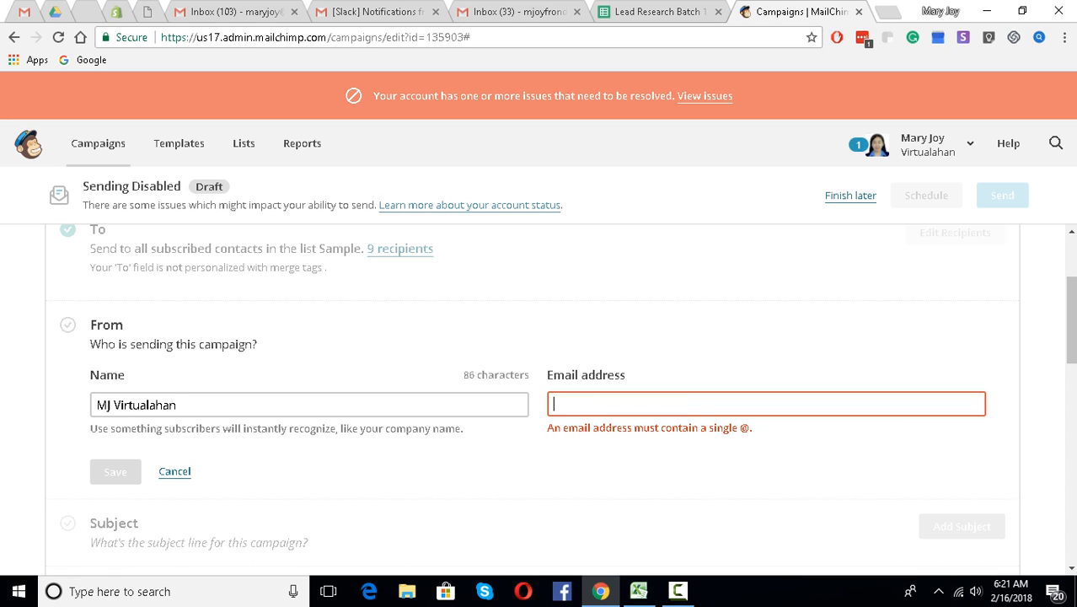
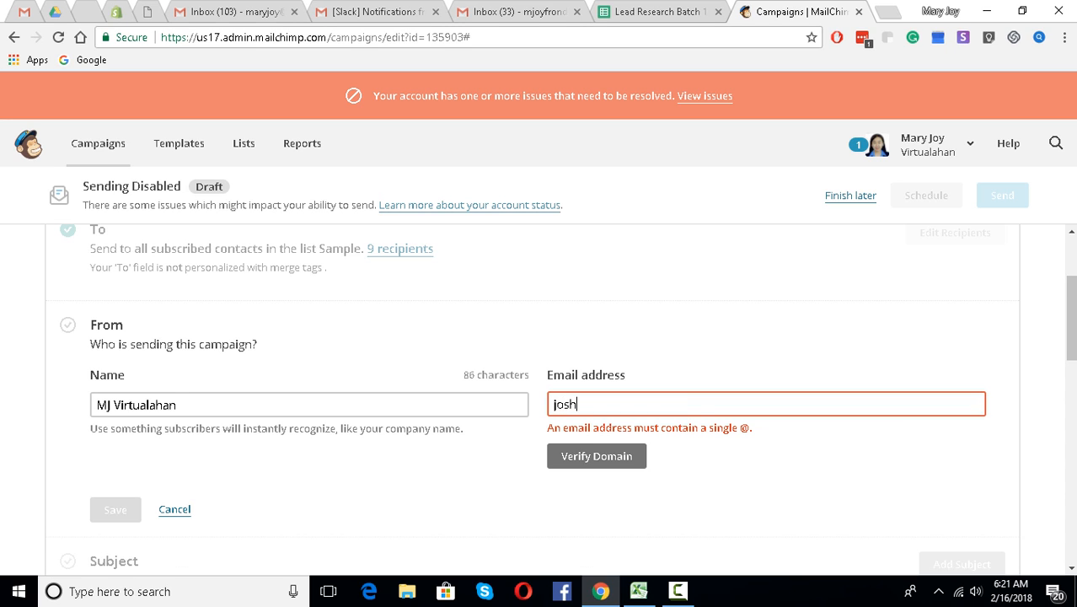
key(ctrl+a)
key(BackSpace)
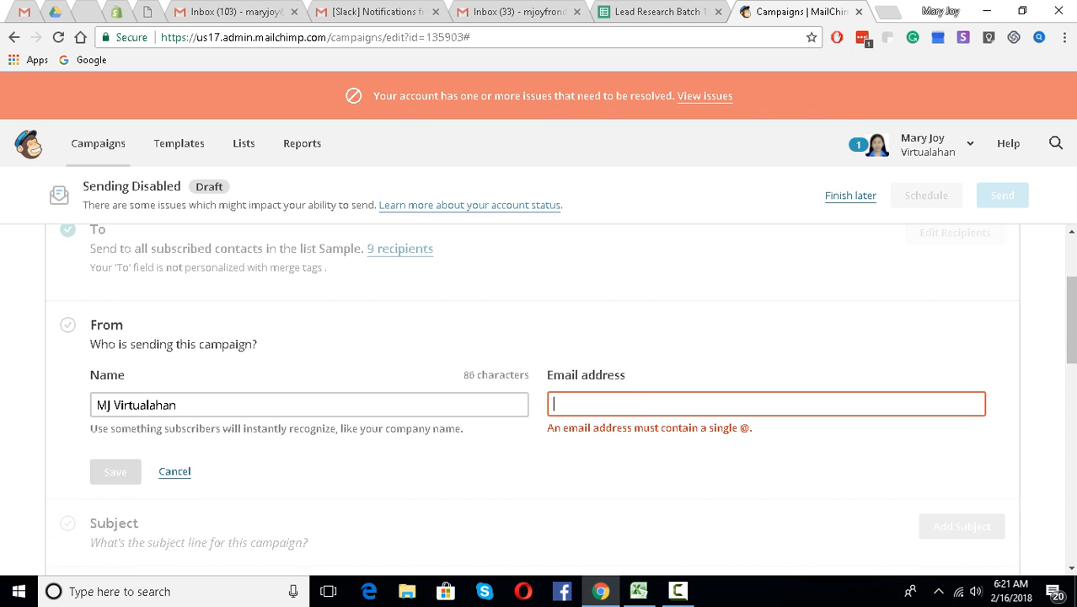
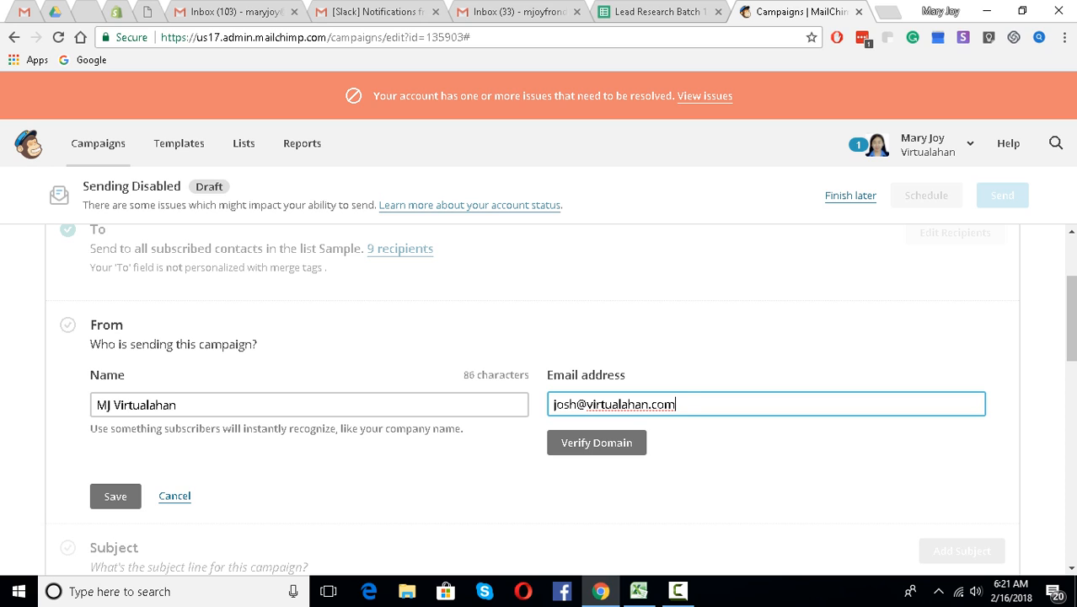
click(116, 496)
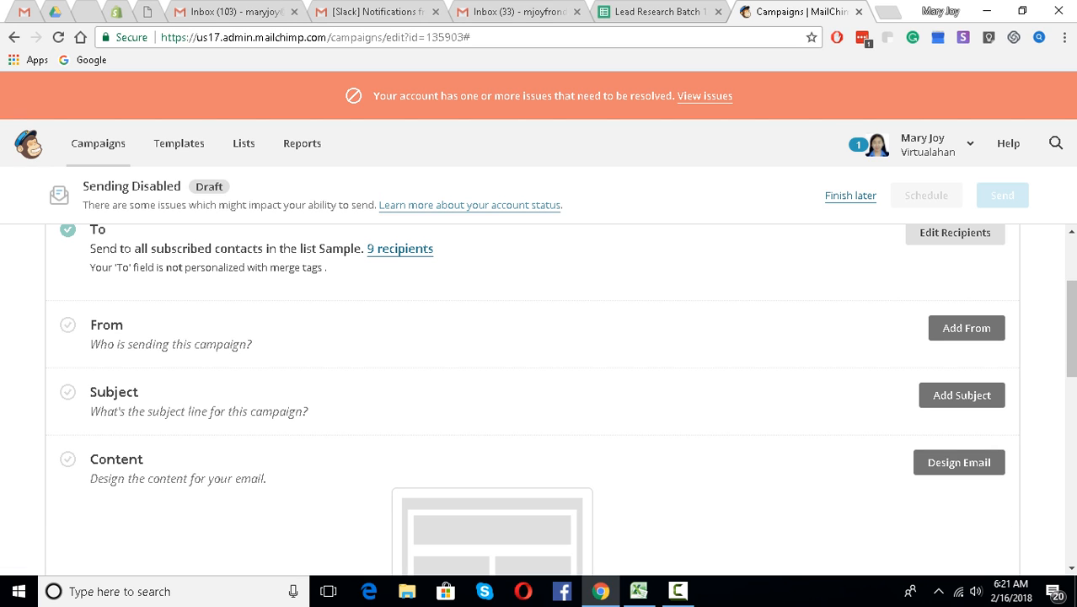
scroll(533, 396, down, 1)
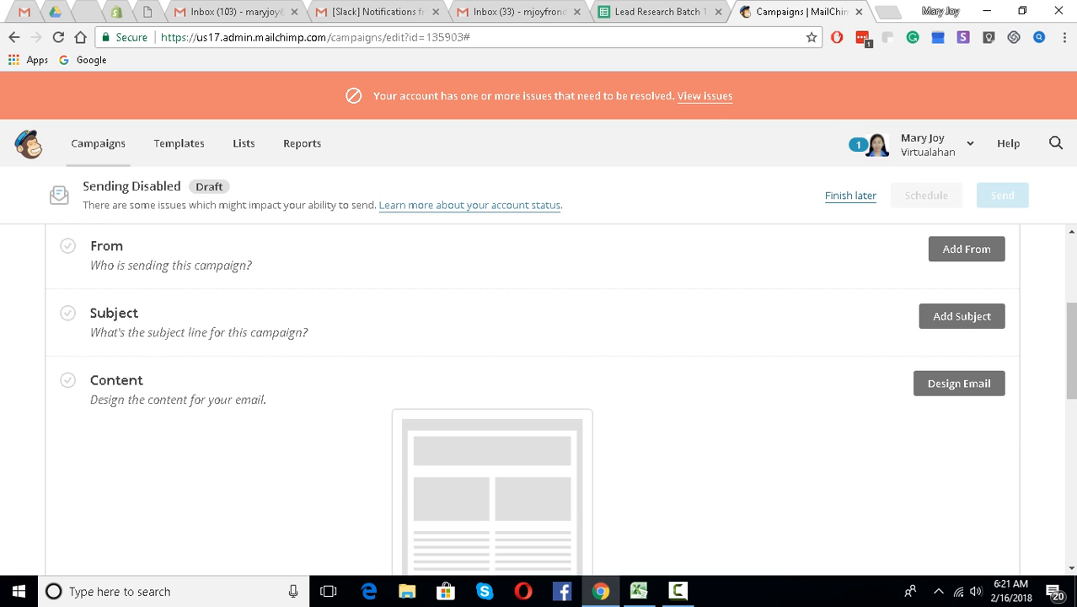
scroll(533, 397, up, 2)
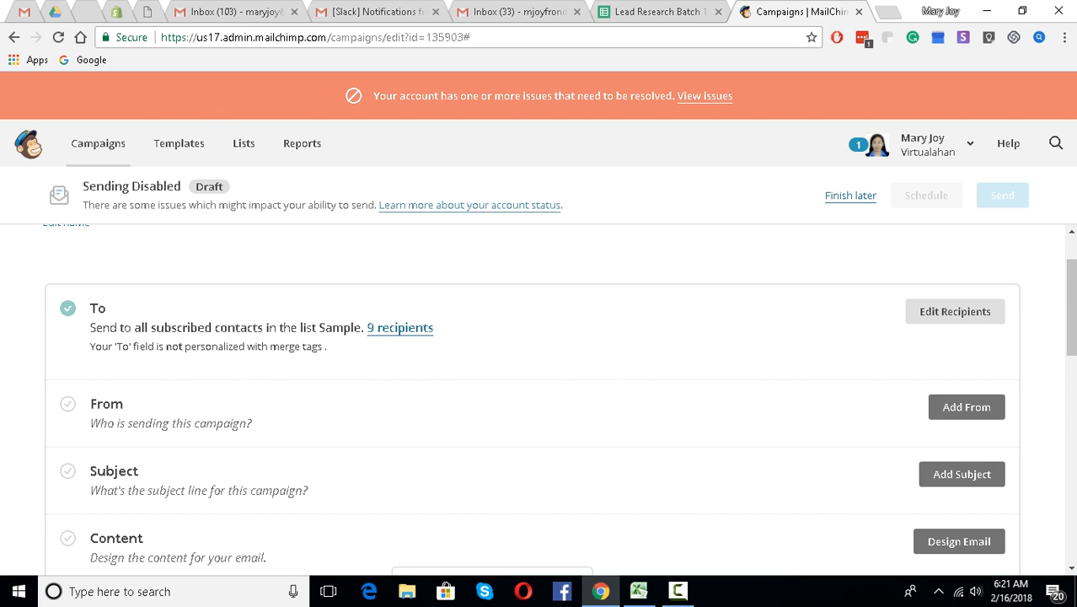
- Enter 'Piso Fare' as the subject line and save it
click(962, 474)
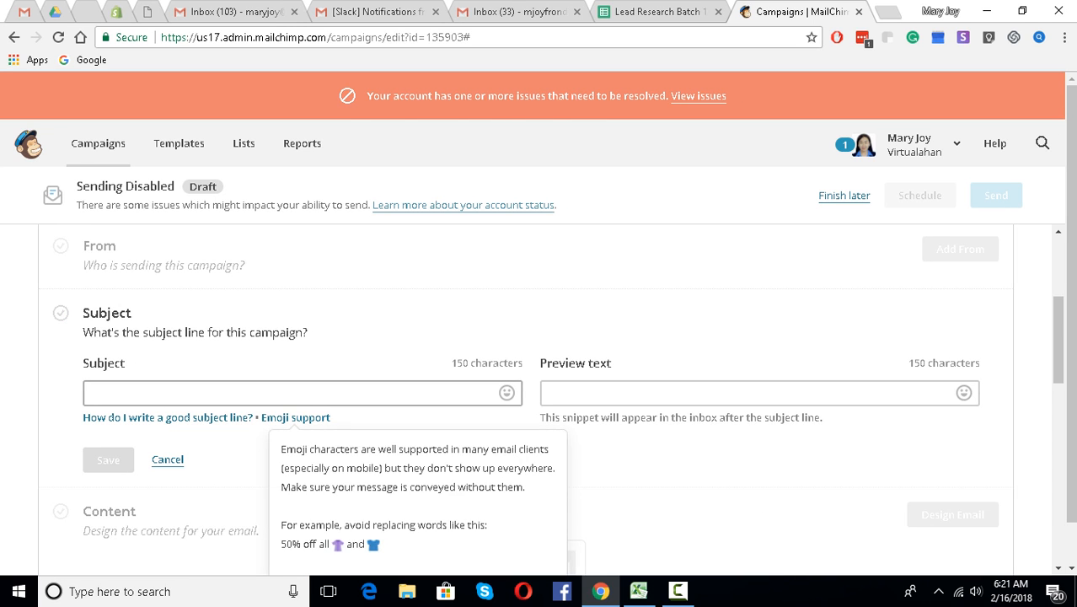
mouse_move(295, 418)
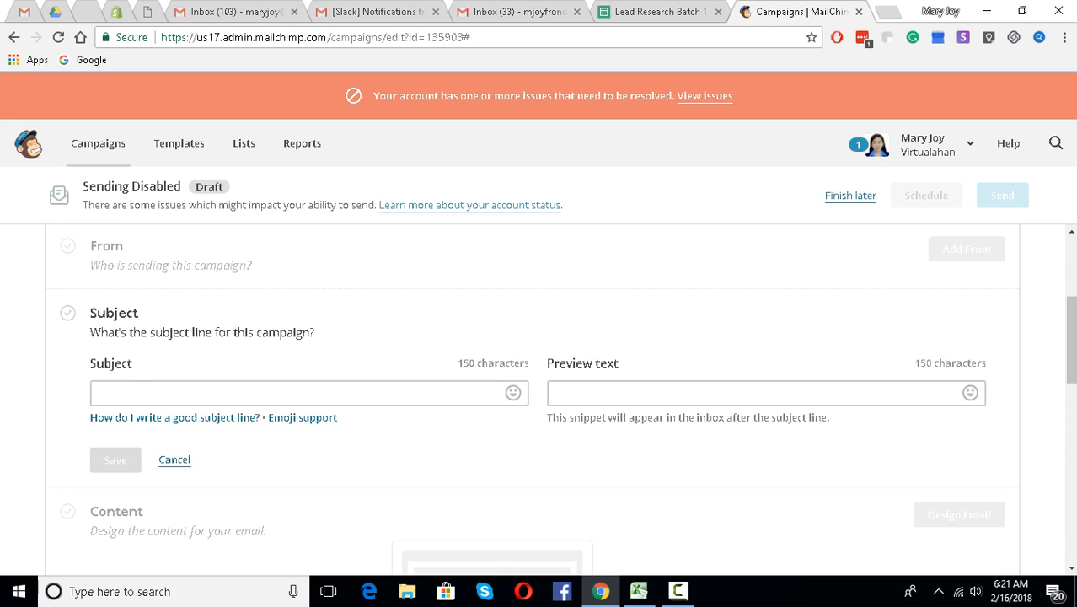
scroll(540, 379, down, 1)
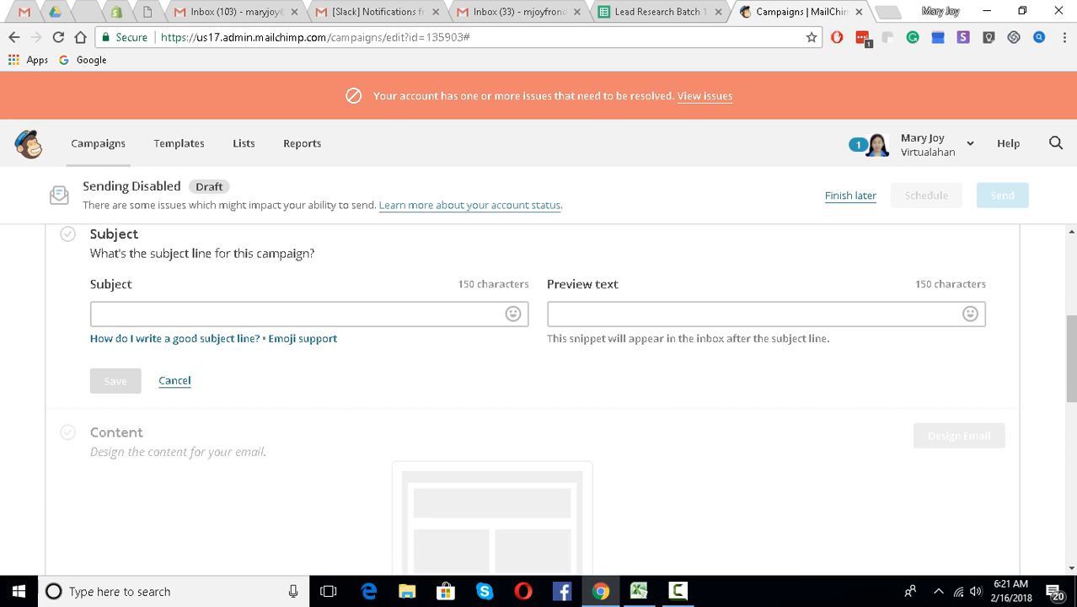
text(Piso)
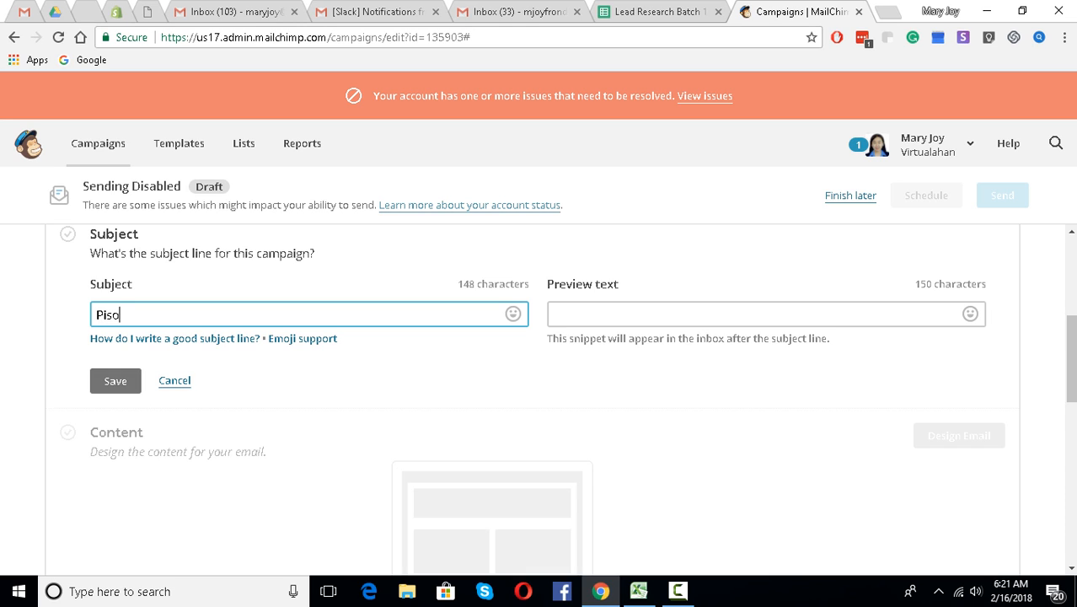
text( Fare)
key(Return)
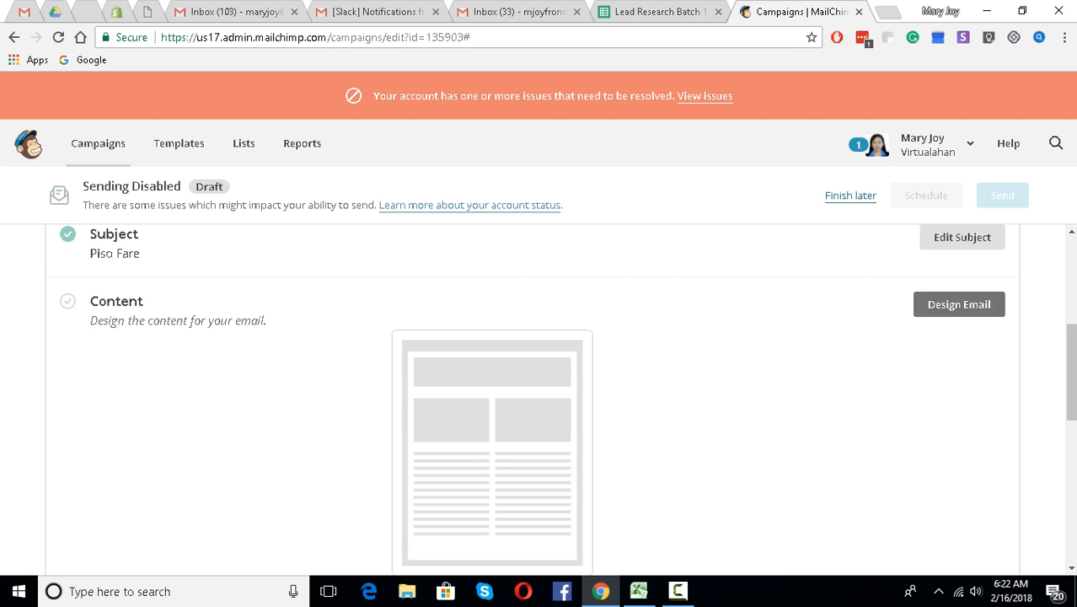
scroll(533, 396, down, 3)
scroll(533, 396, up, 1)
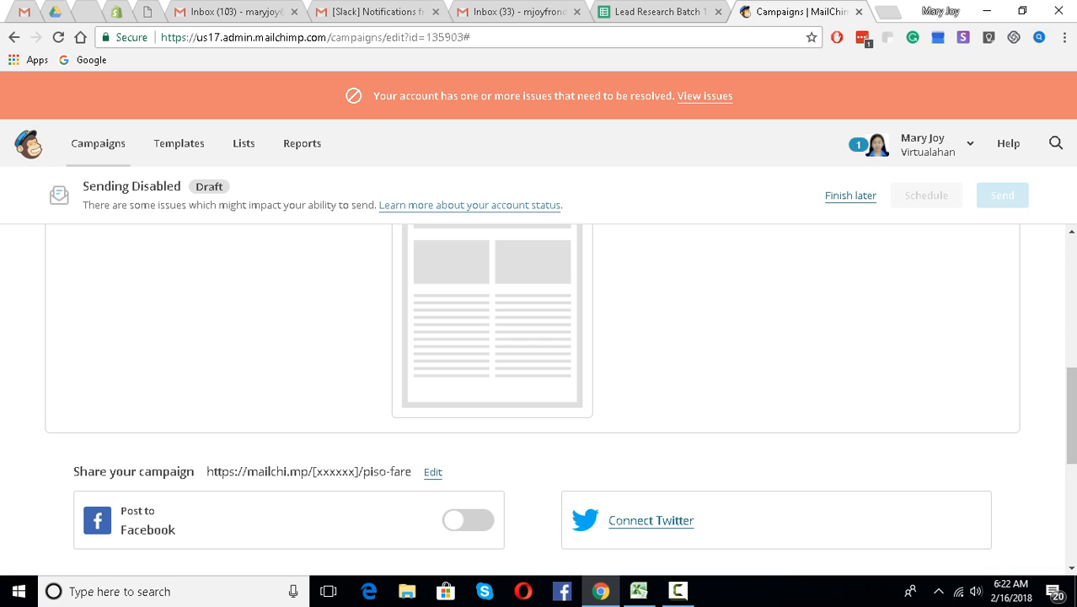
scroll(532, 396, up, 1)
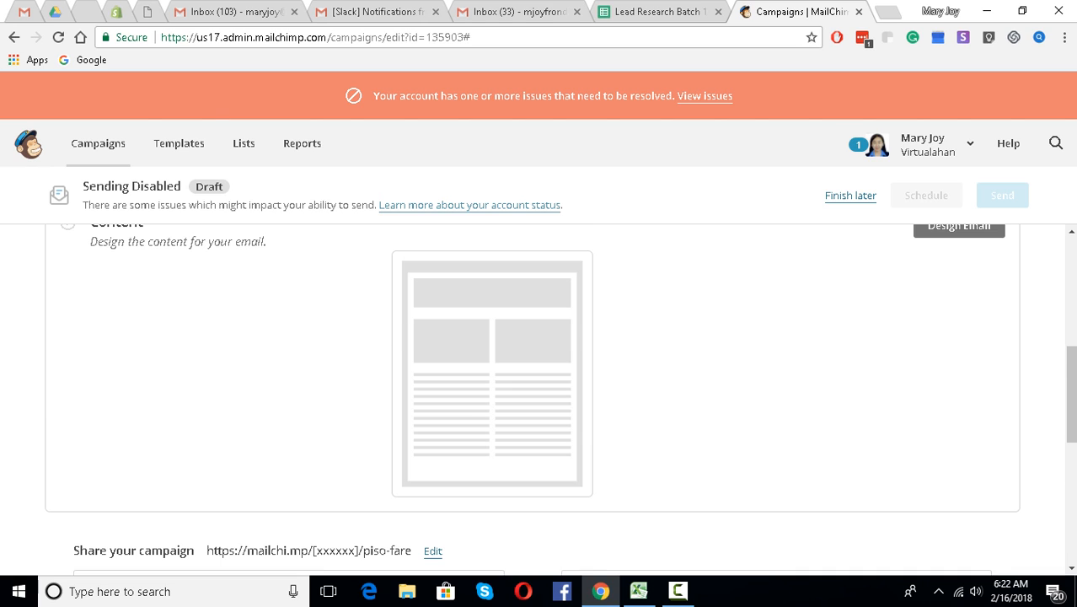
scroll(533, 396, up, 1)
- Start the email design, glance at Themes, then pick the Simple Text layout under Basic
click(959, 305)
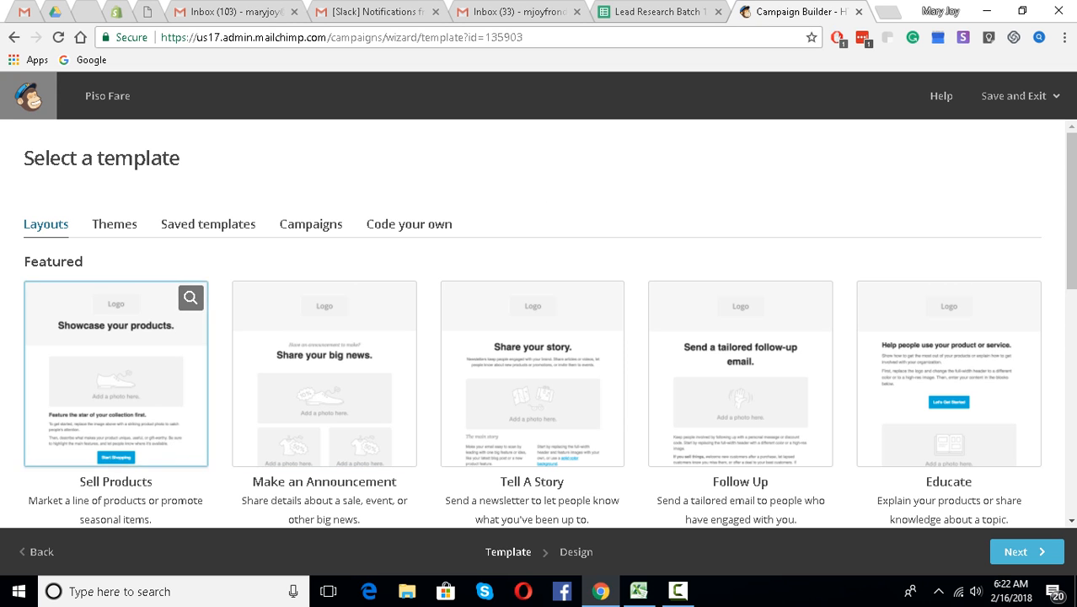
click(115, 224)
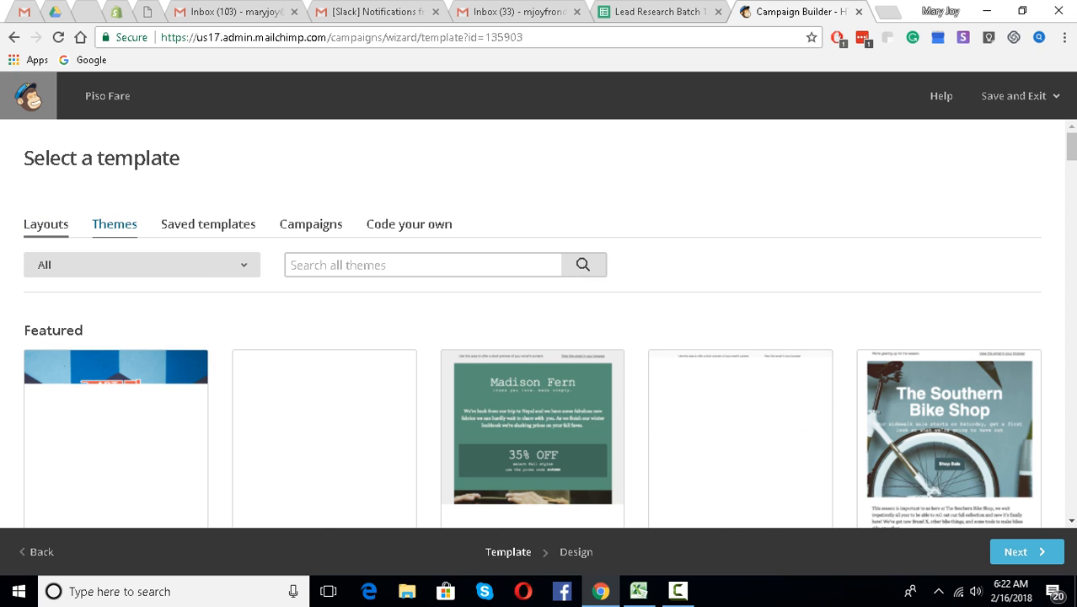
click(45, 224)
scroll(800, 405, down, 4)
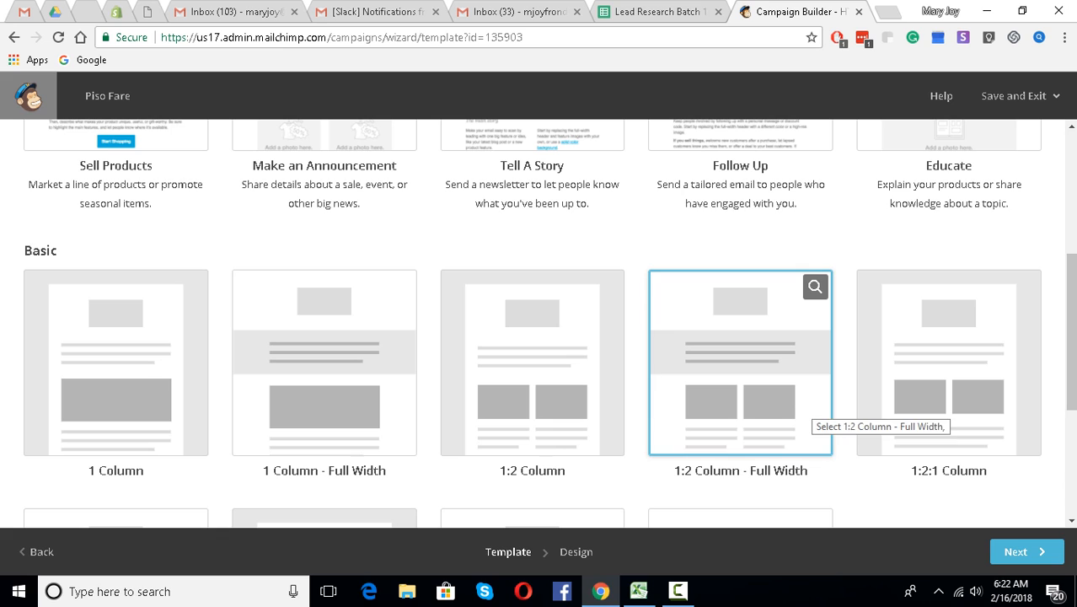
scroll(807, 404, down, 4)
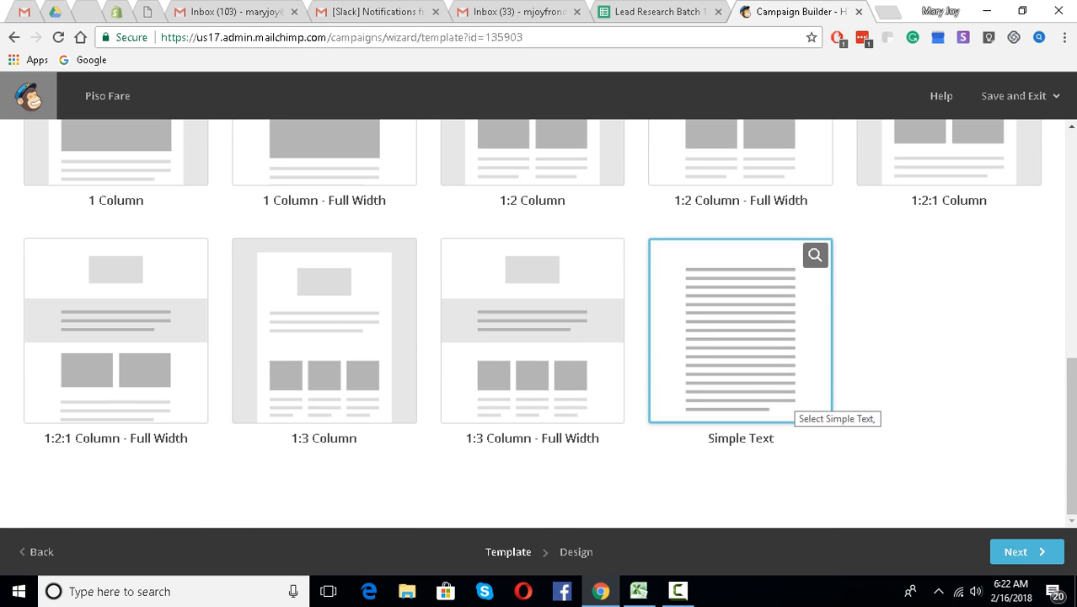
click(808, 405)
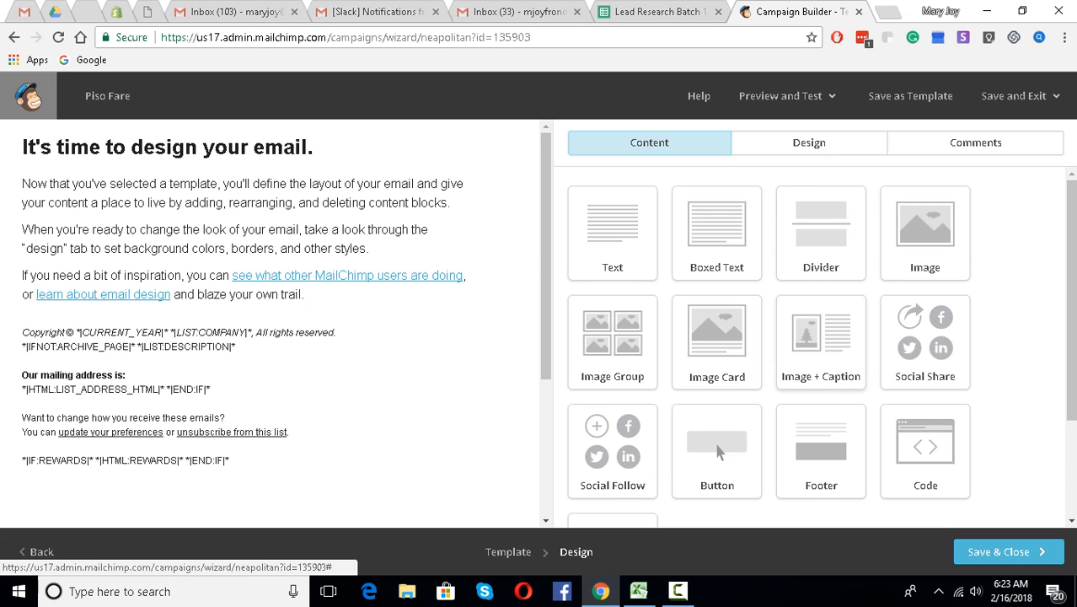
- Save & Close the Simple Text email design
click(1008, 552)
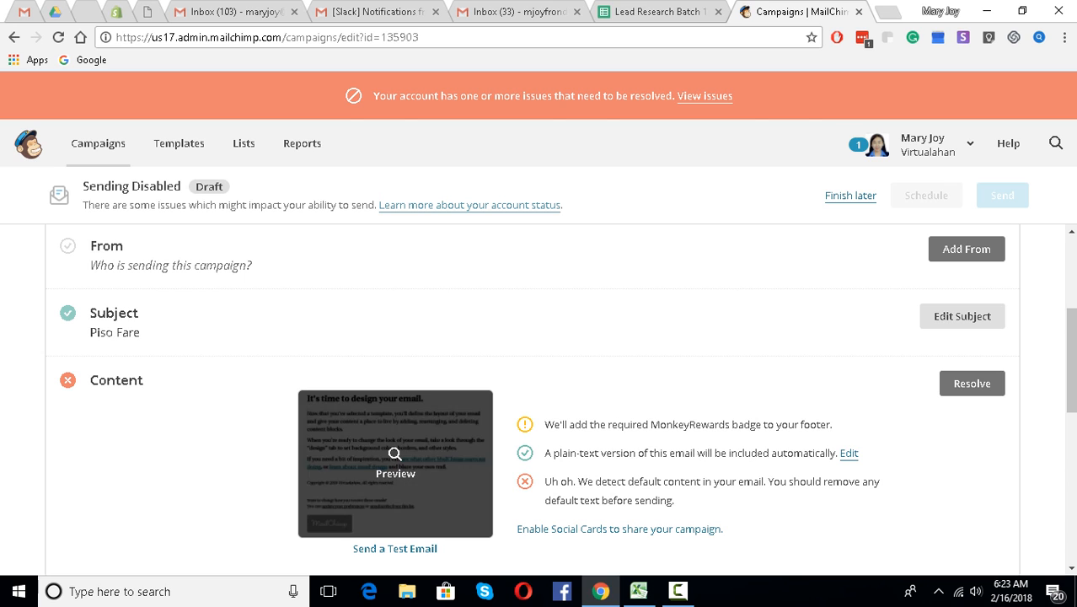
scroll(531, 396, up, 2)
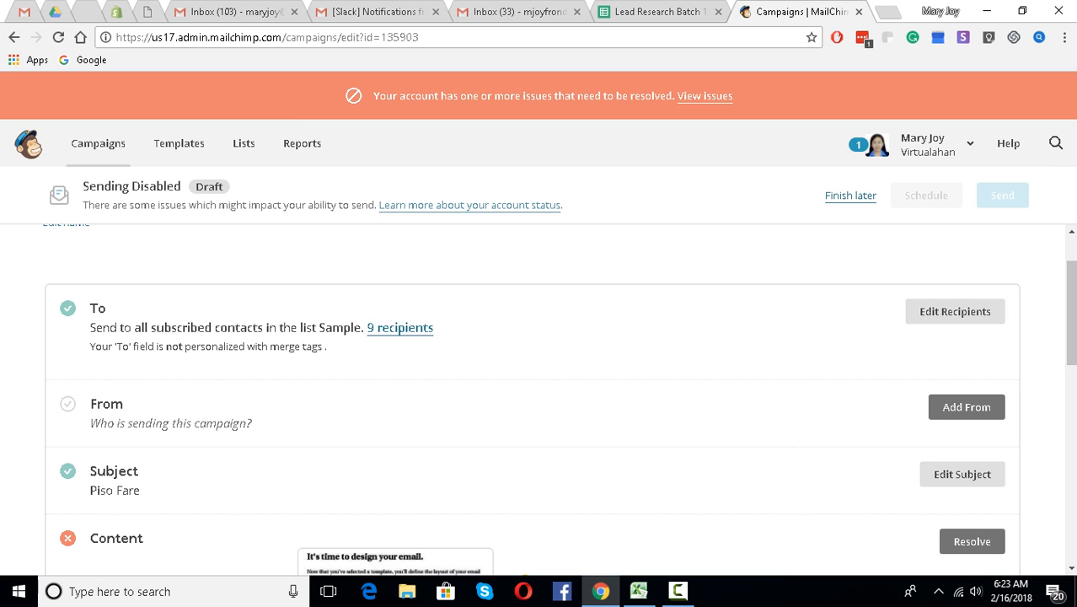
scroll(539, 396, down, 8)
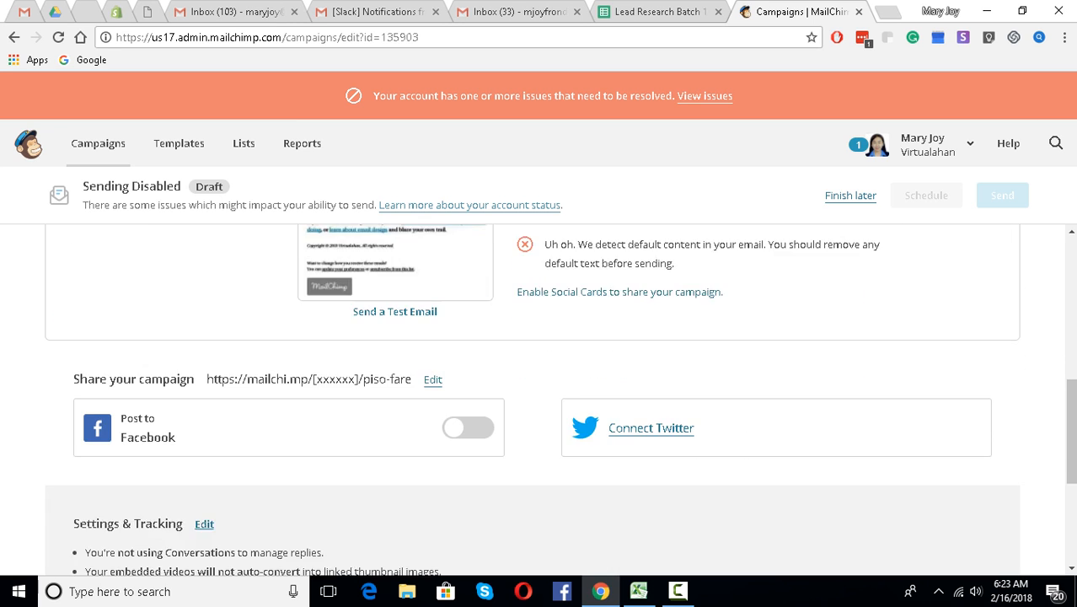
scroll(531, 396, up, 5)
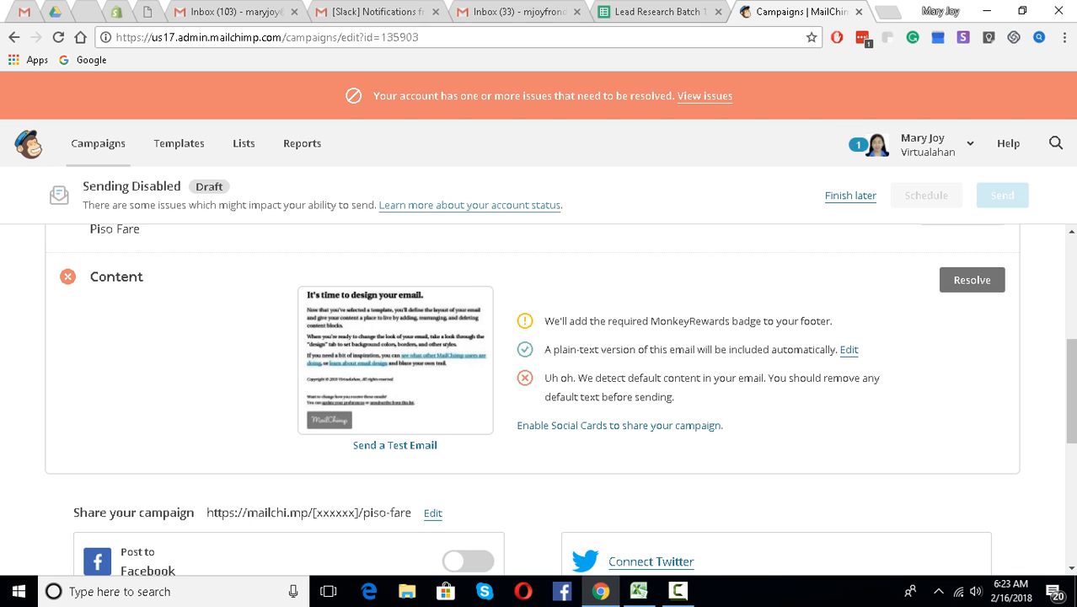
scroll(540, 400, down, 3)
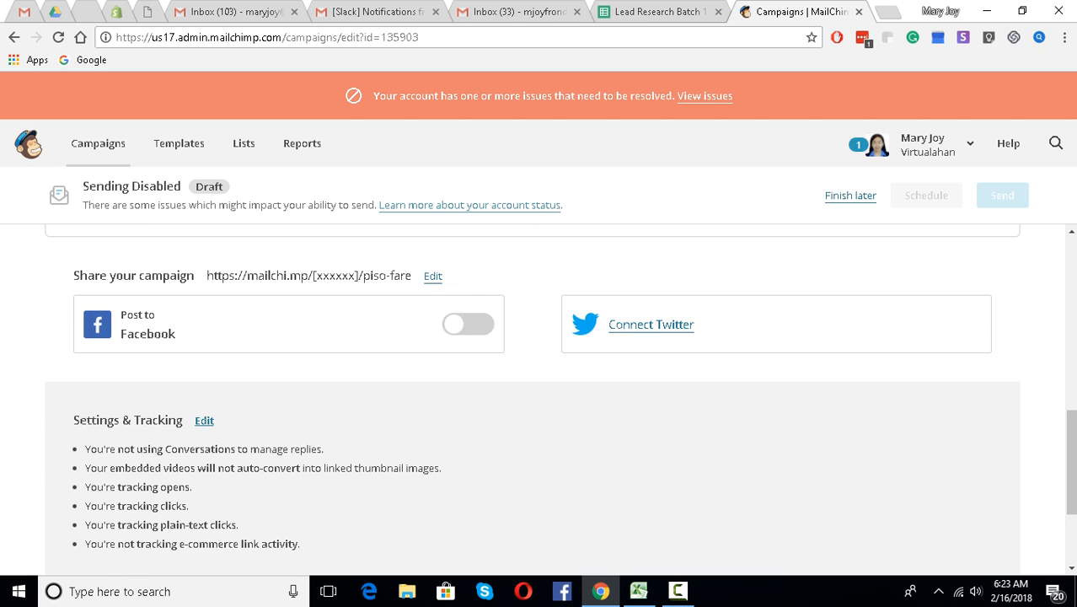
scroll(540, 400, up, 5)
scroll(540, 400, up, 1)
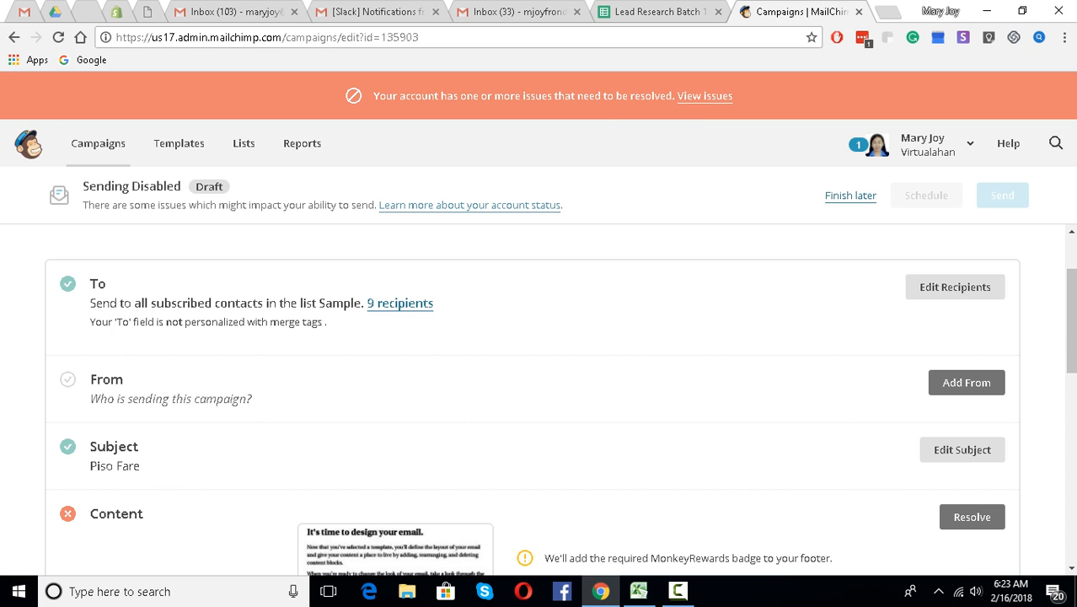
scroll(539, 396, down, 6)
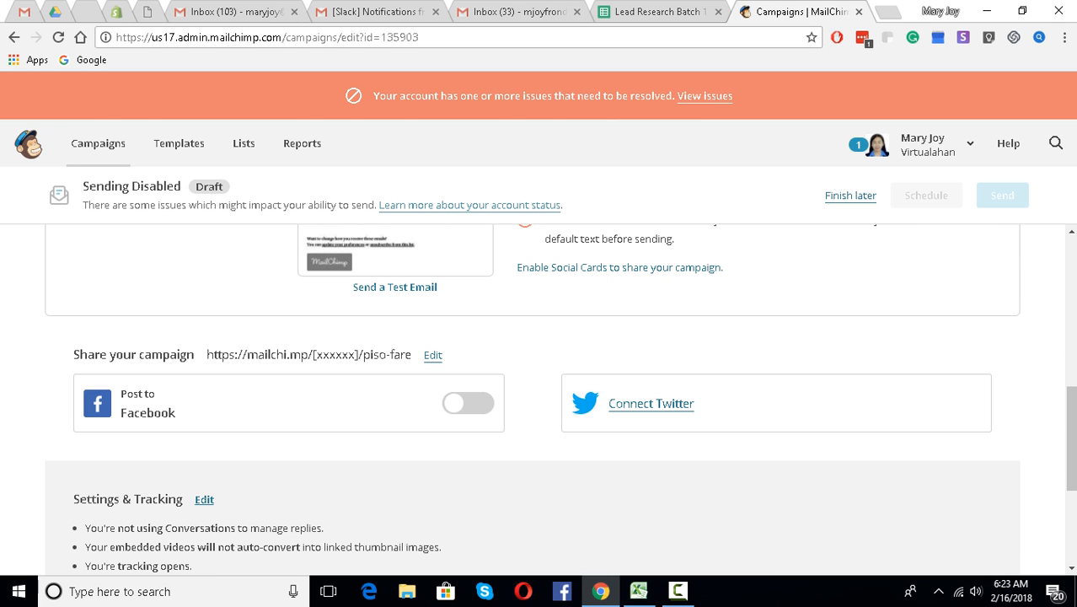
scroll(540, 396, down, 3)
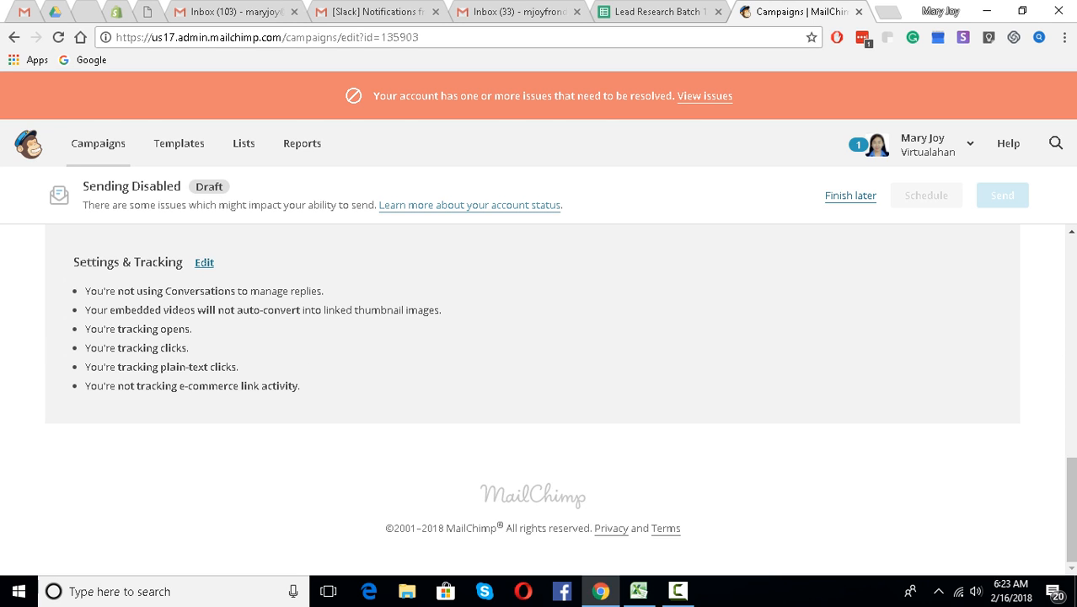
scroll(540, 396, up, 11)
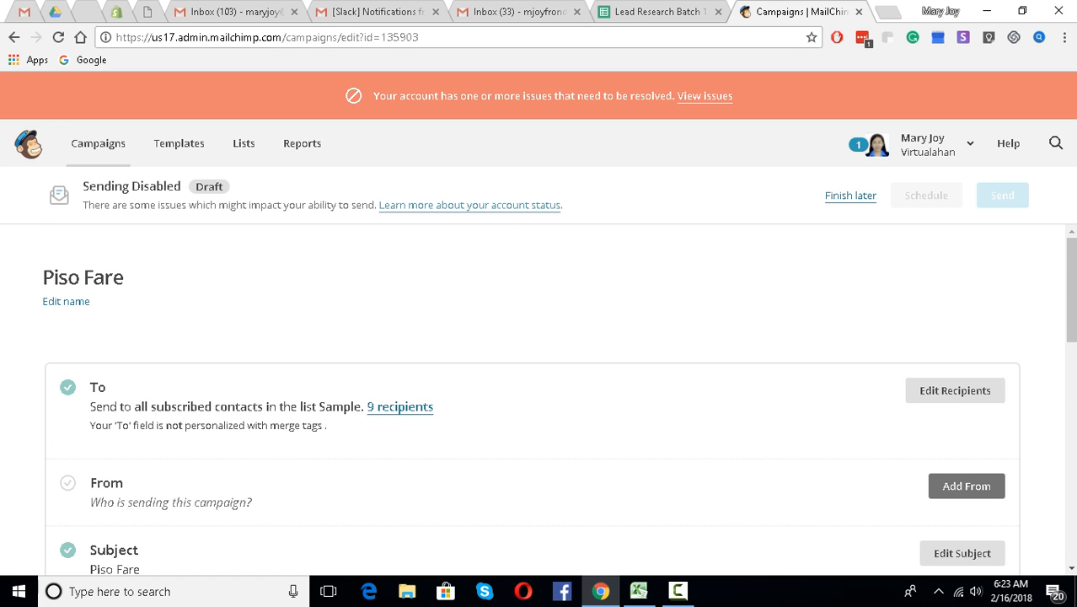